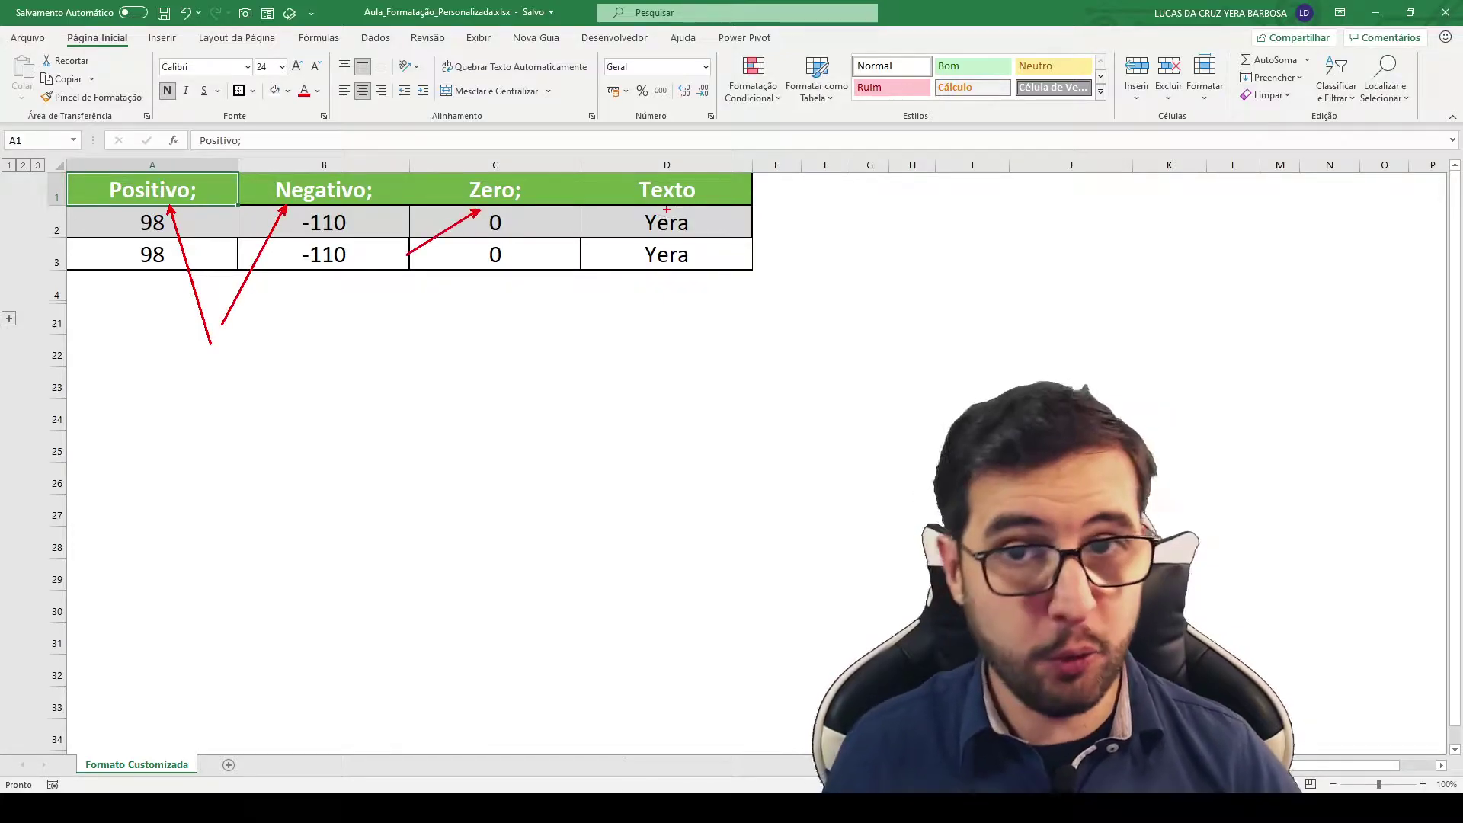
Step: Delete the values in A3:D3, leaving only row 2's 98, -110, 0, Yera
left_click(163, 258)
left_click(652, 258, "shift")
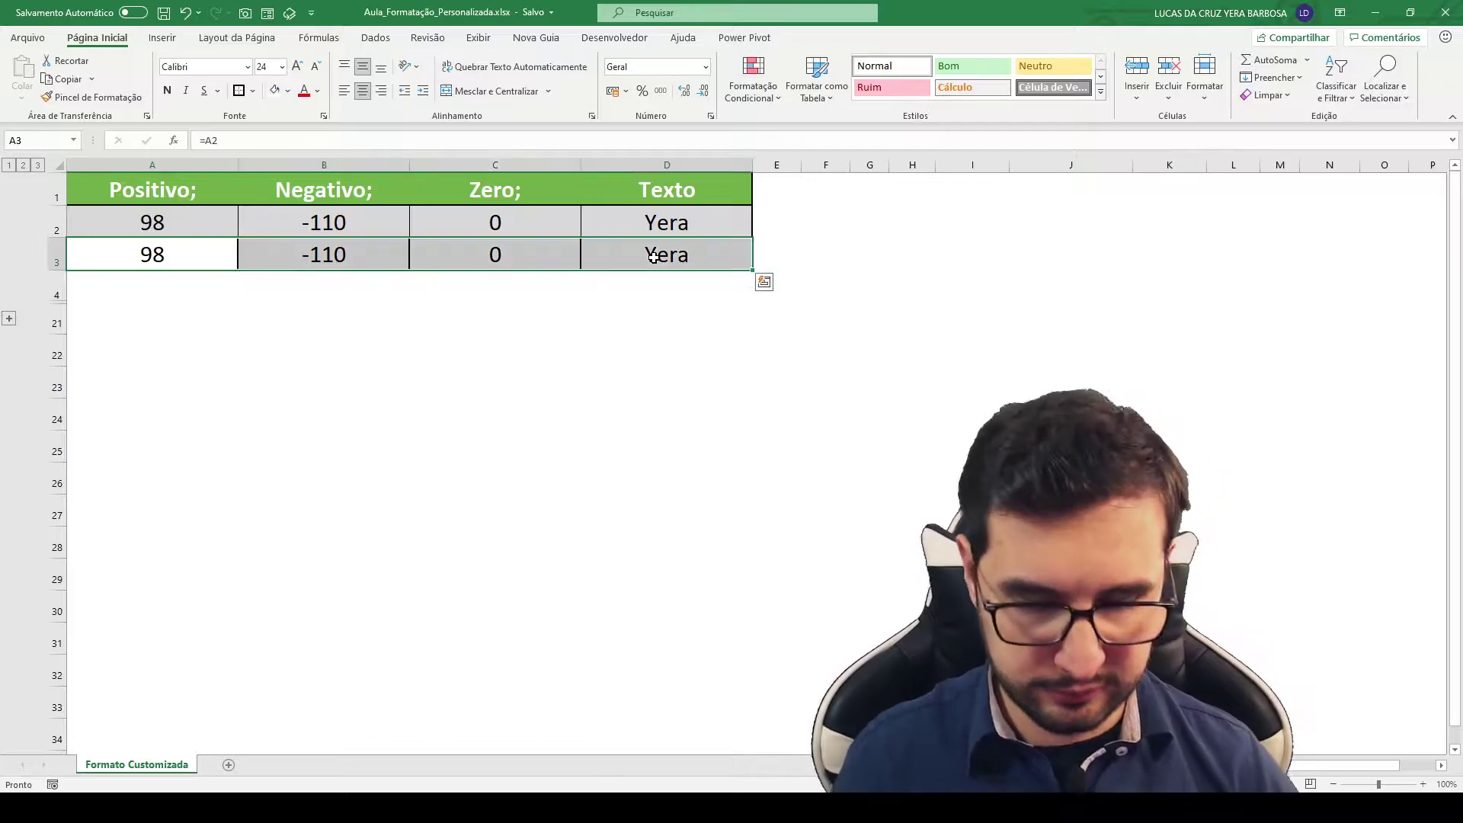
key("Delete")
left_click(145, 228)
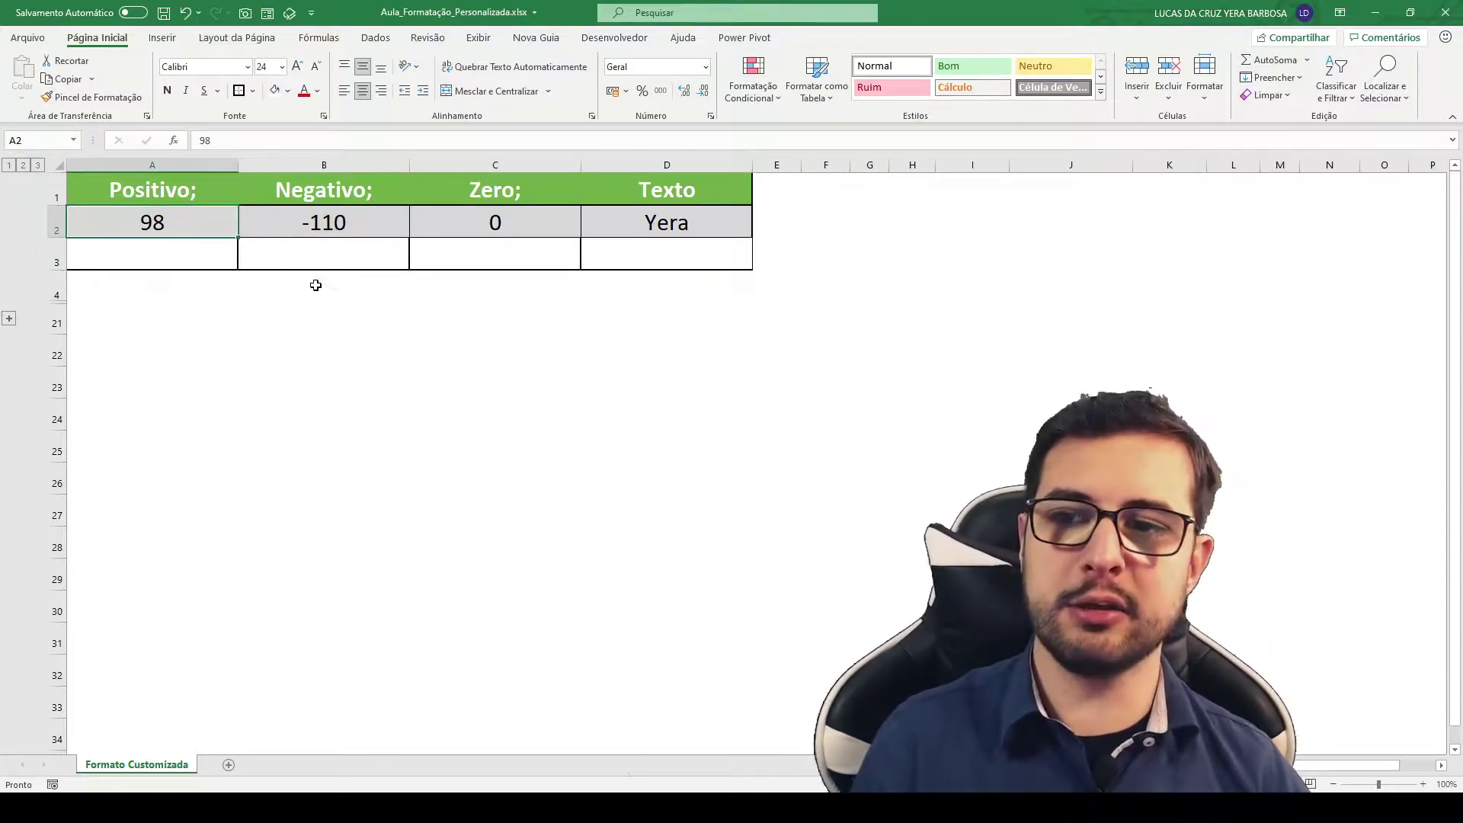
key("Right")
key("Right")
key("Right")
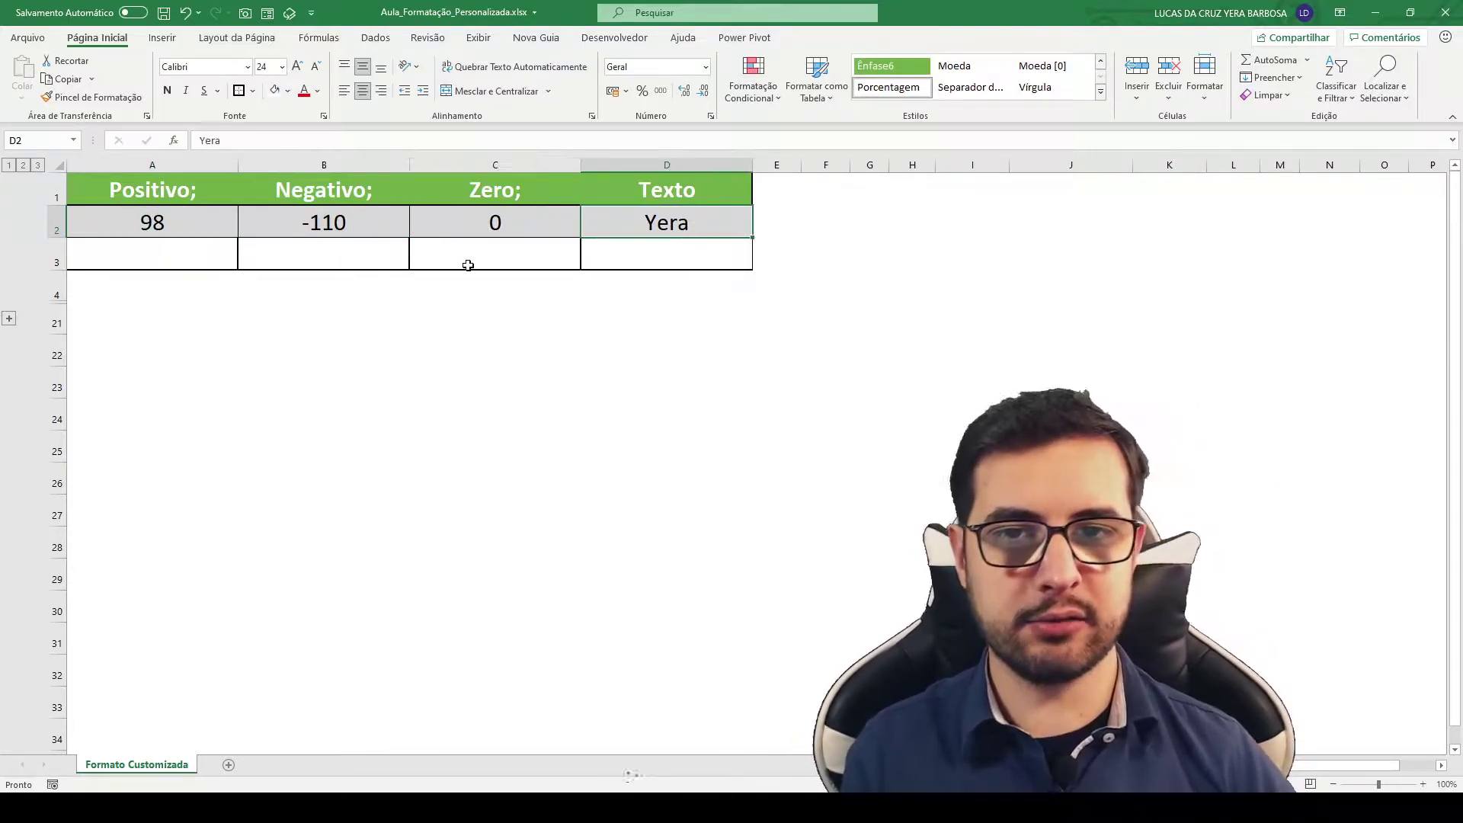
left_click(157, 255)
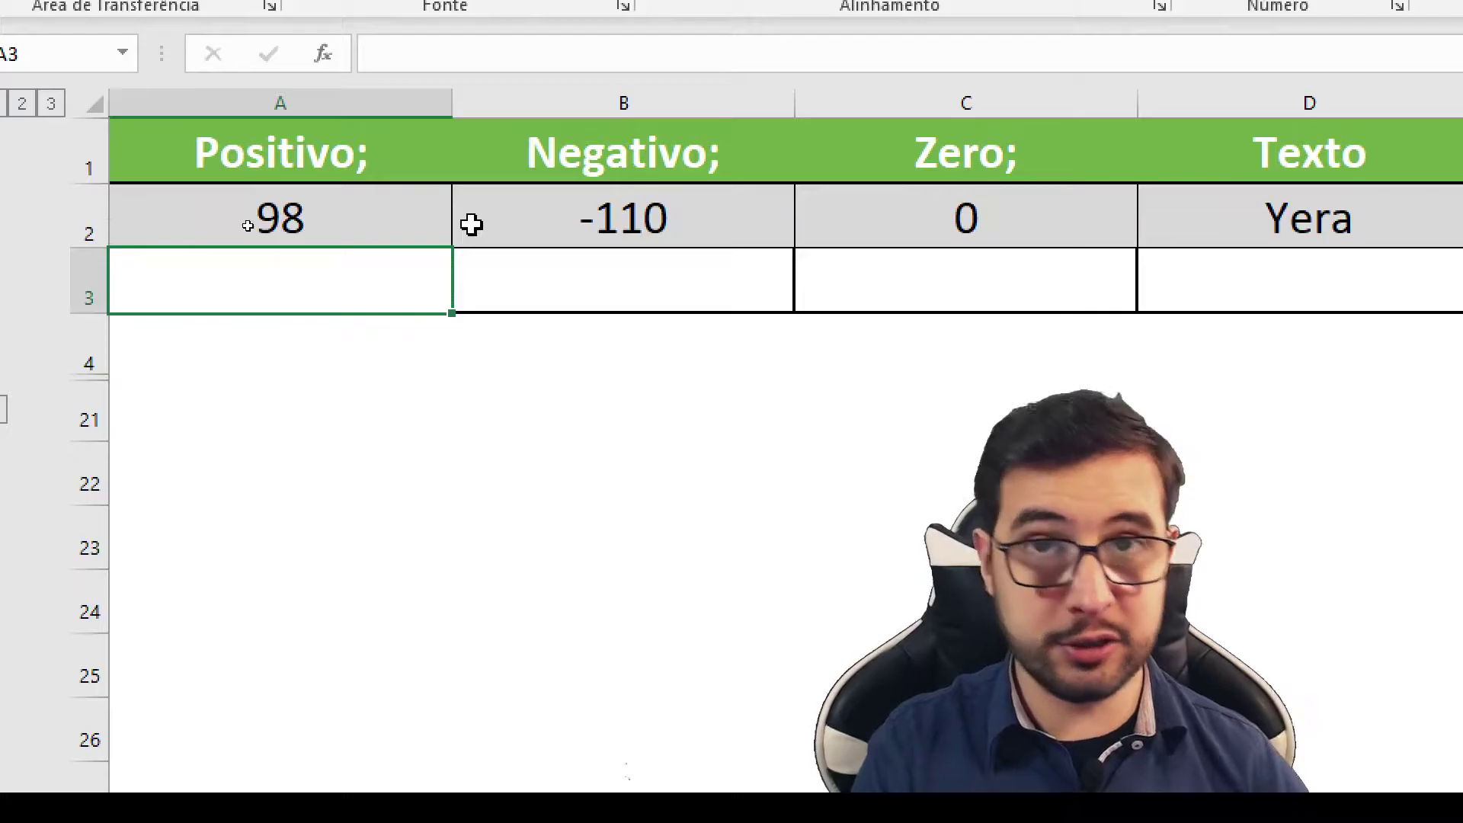
Step: Enter =A2 in A3 and copy it across B3:D3 so row 3 mirrors row 2
type("=")
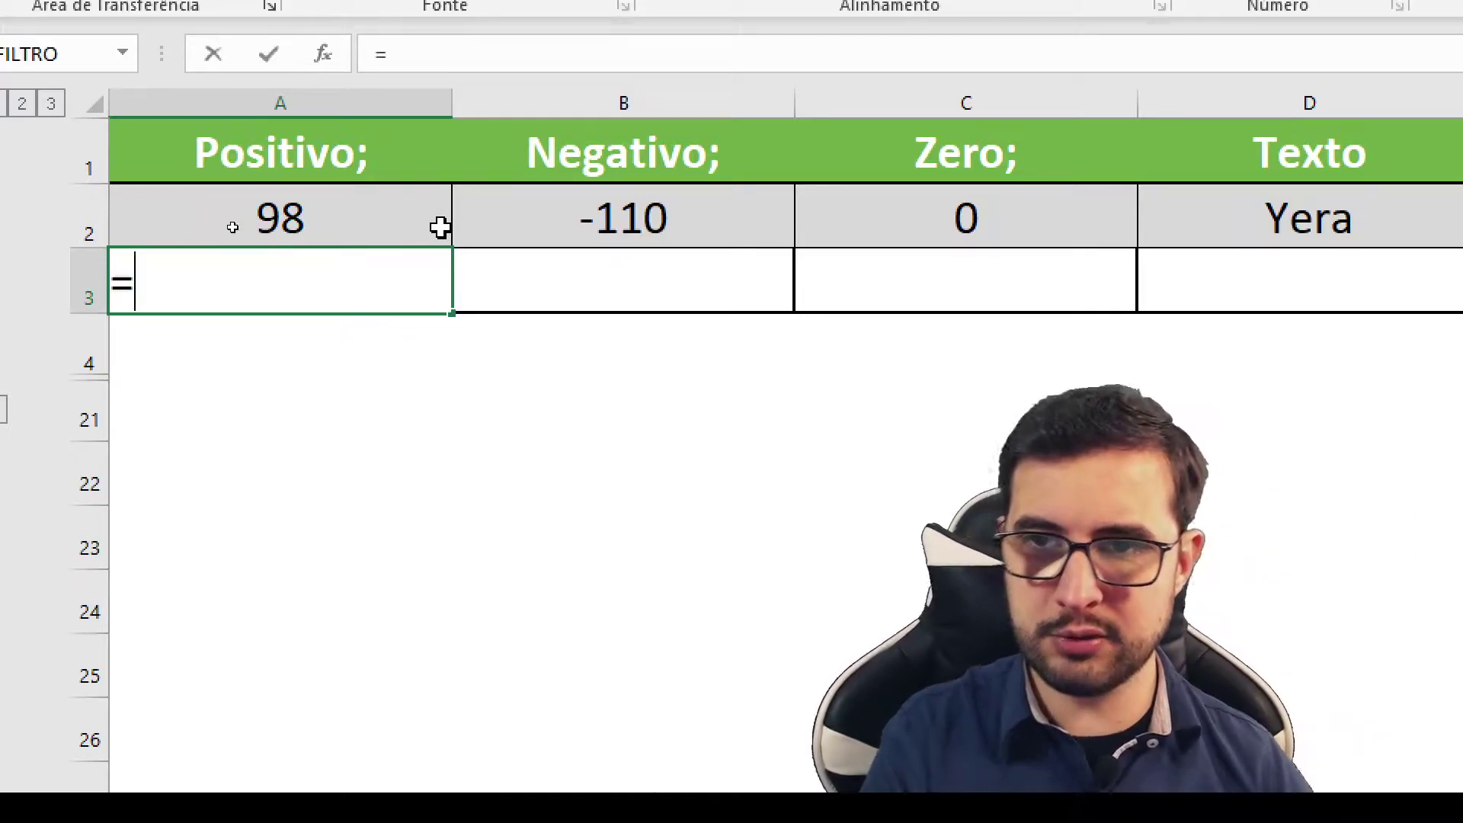
left_click(382, 230)
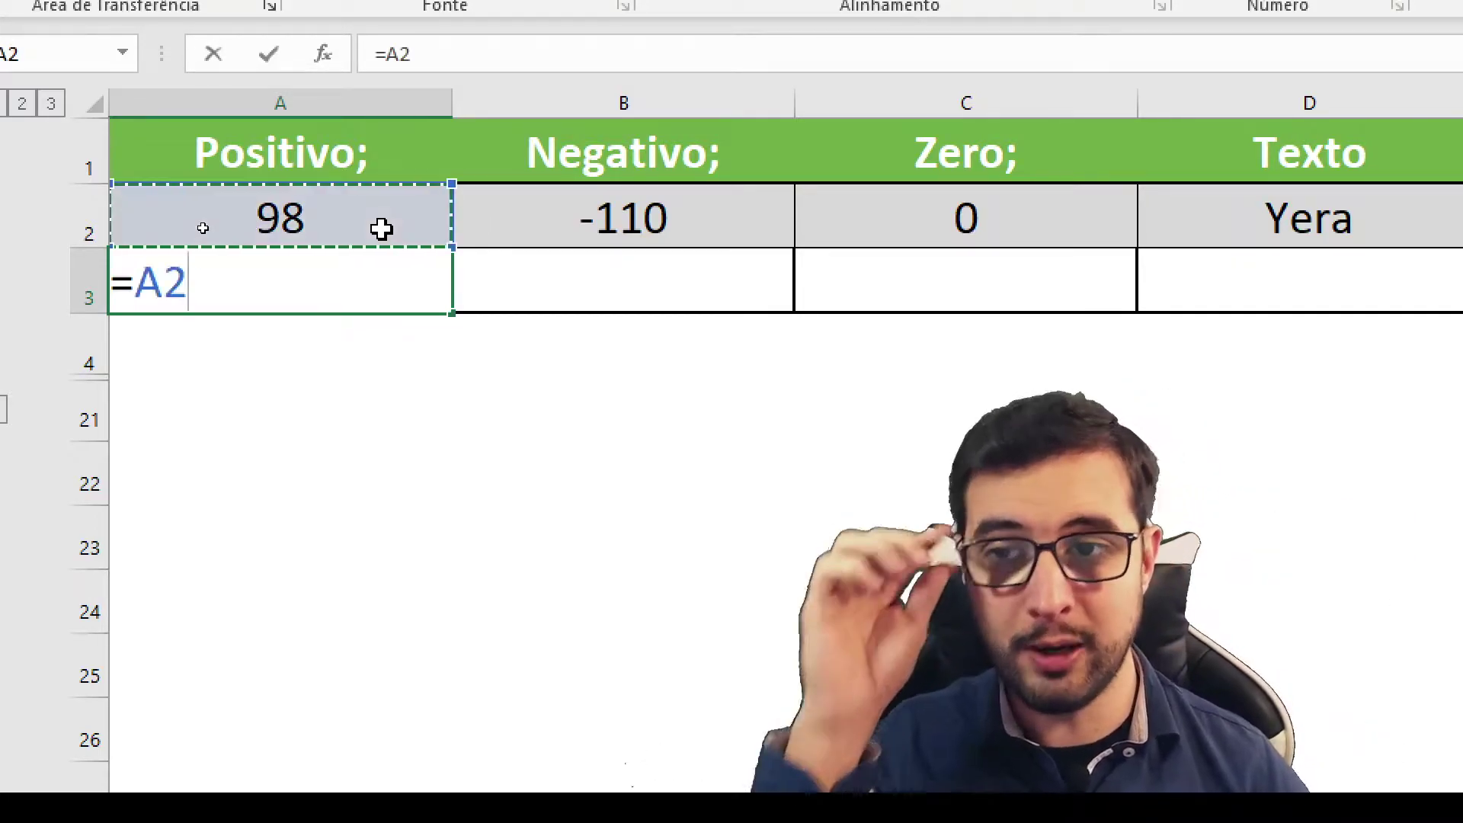
key("Return")
left_click(347, 272)
key("ctrl+c")
left_click(1199, 277, "shift")
key("ctrl+v")
key("Escape")
Step: Change A2 to 95 so both rows show 95
left_click(396, 209)
type("95")
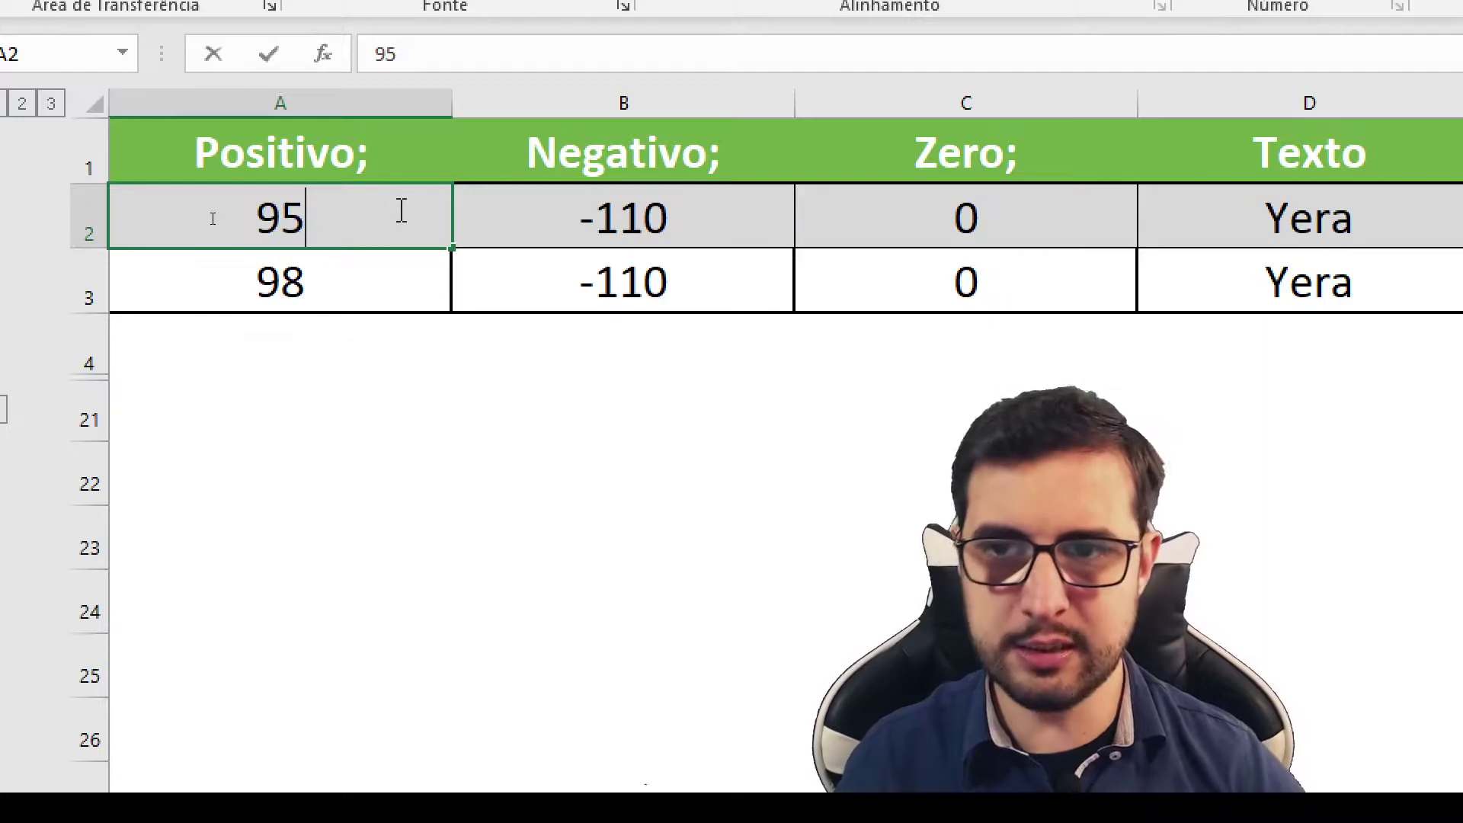
key("Tab")
key("Return")
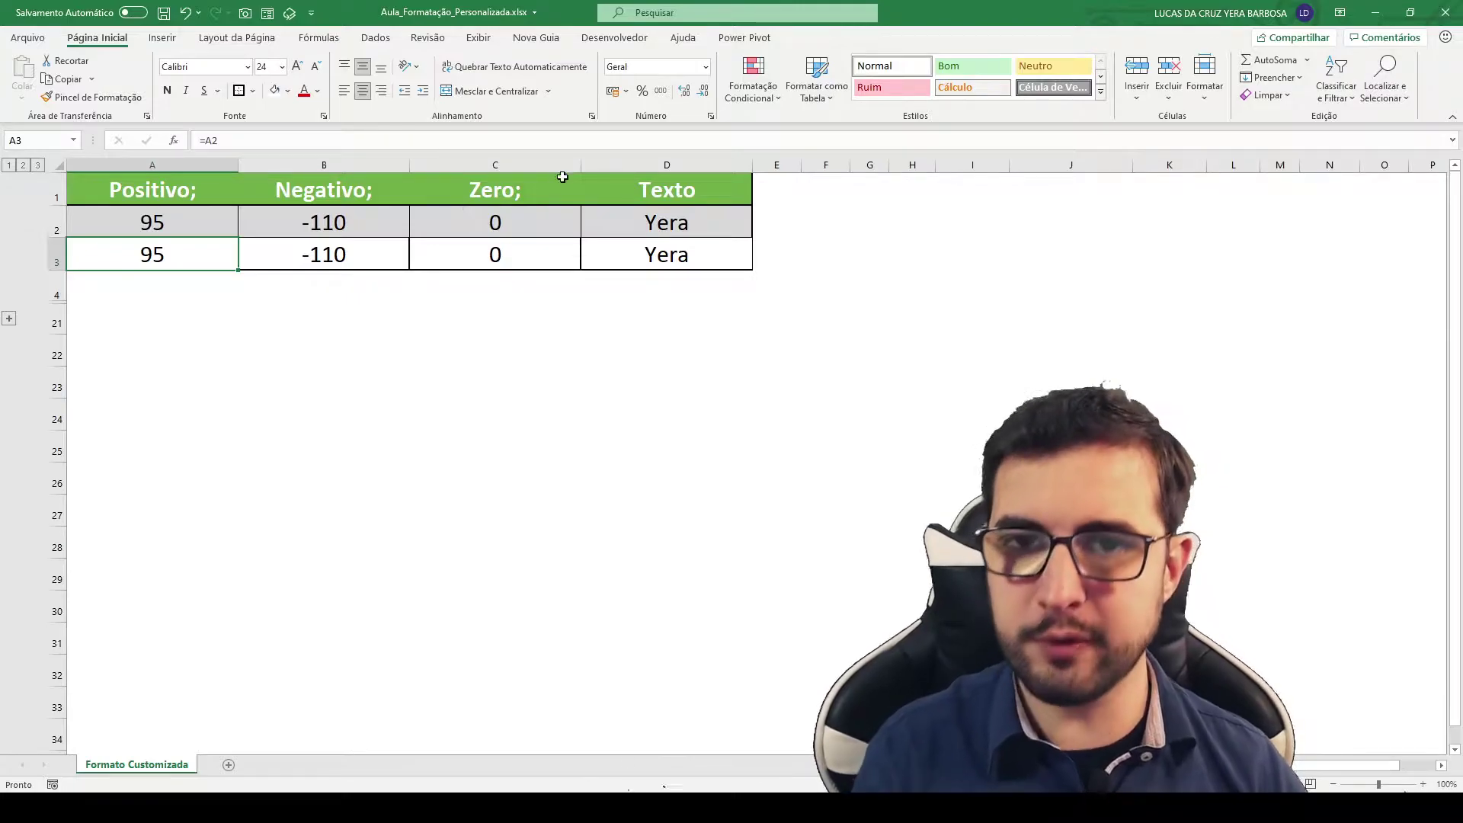
Step: Open the Format Cells dialog for A3 and move it aside to uncover the table
key("ctrl+1")
left_click(528, 163)
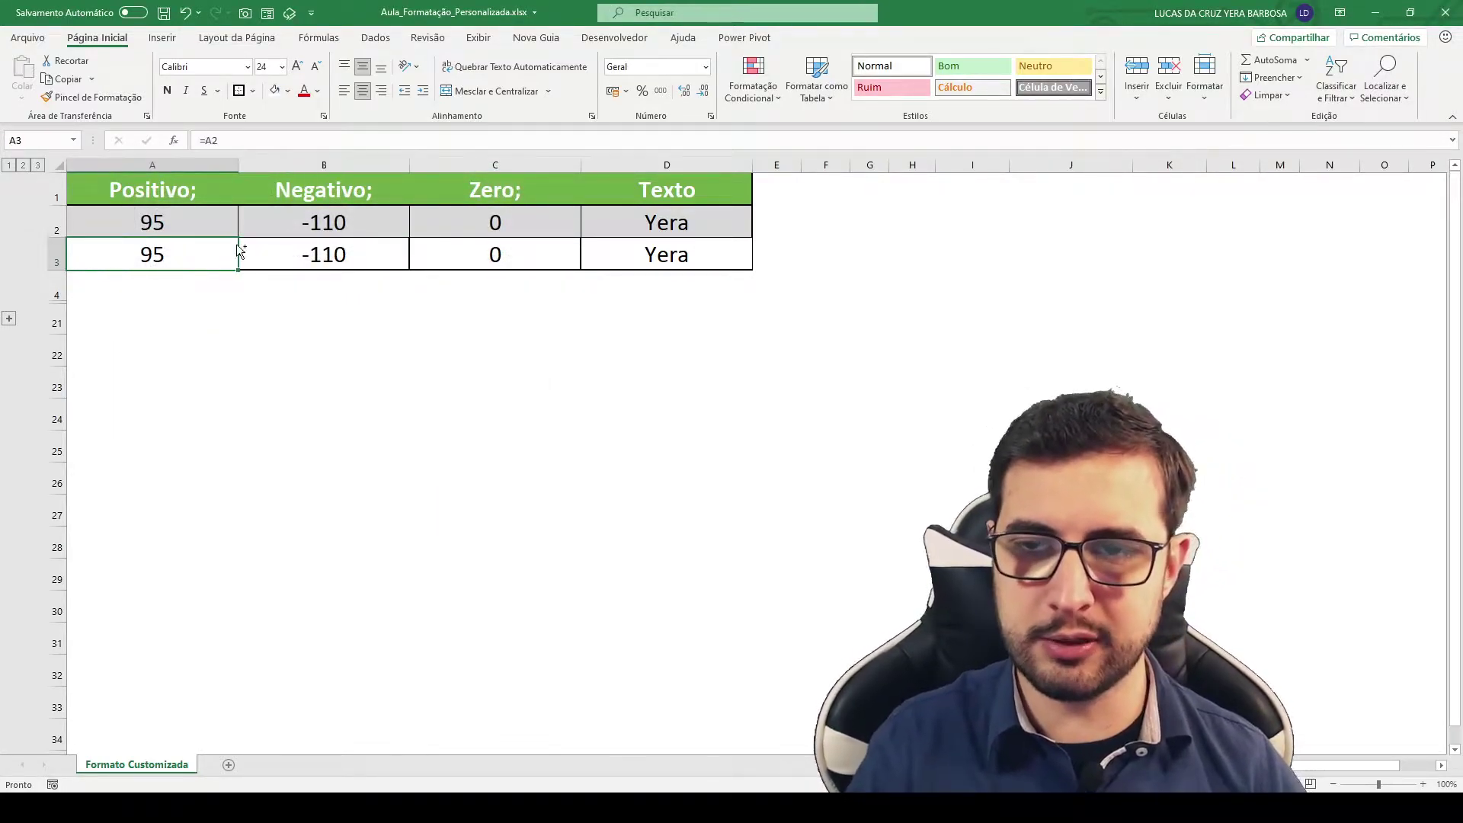
key("ctrl+1")
left_click(528, 160)
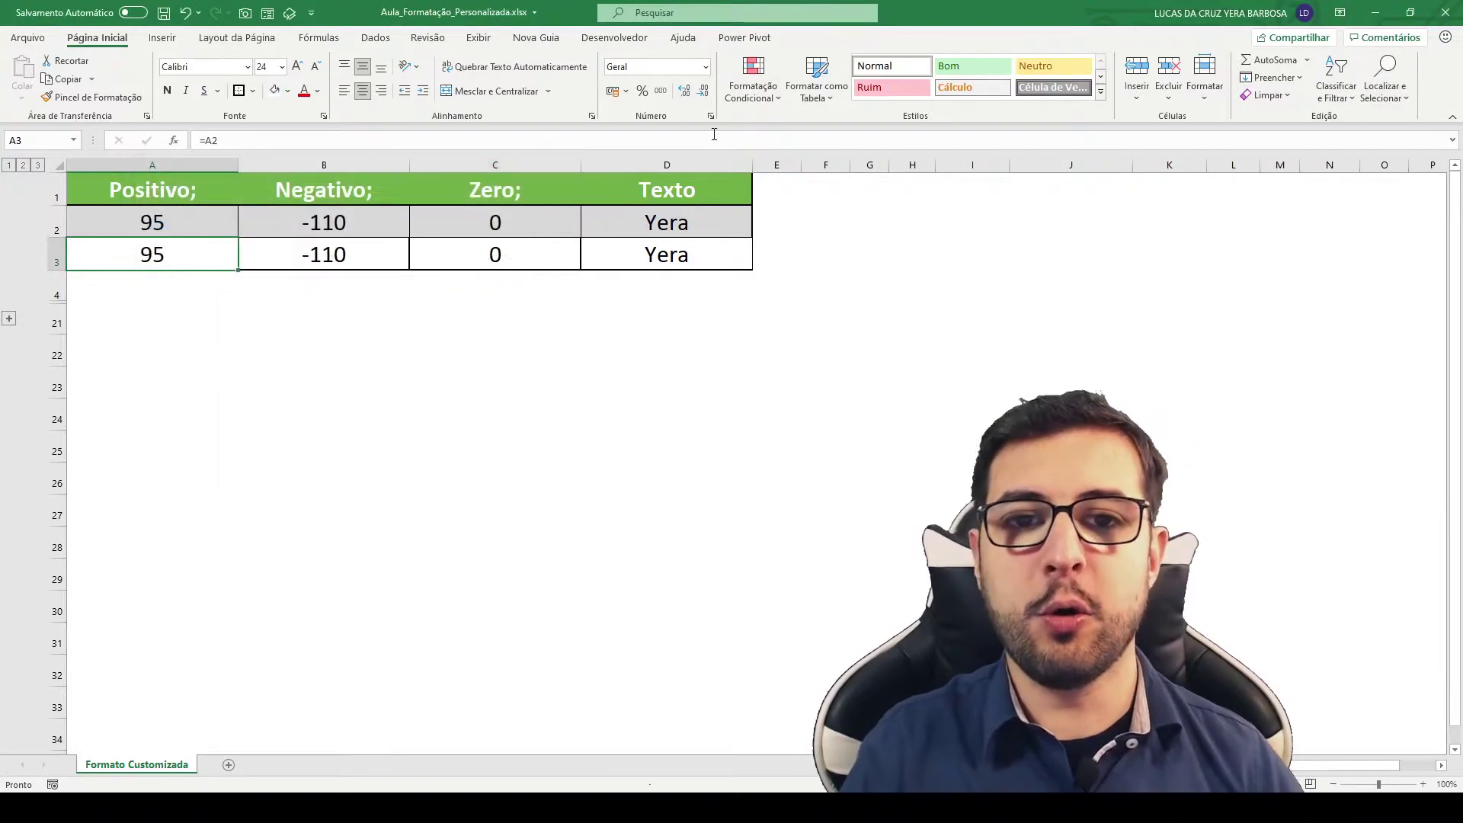
left_click_drag(711, 119, 668, 231)
left_click_drag(721, 50, 594, 125)
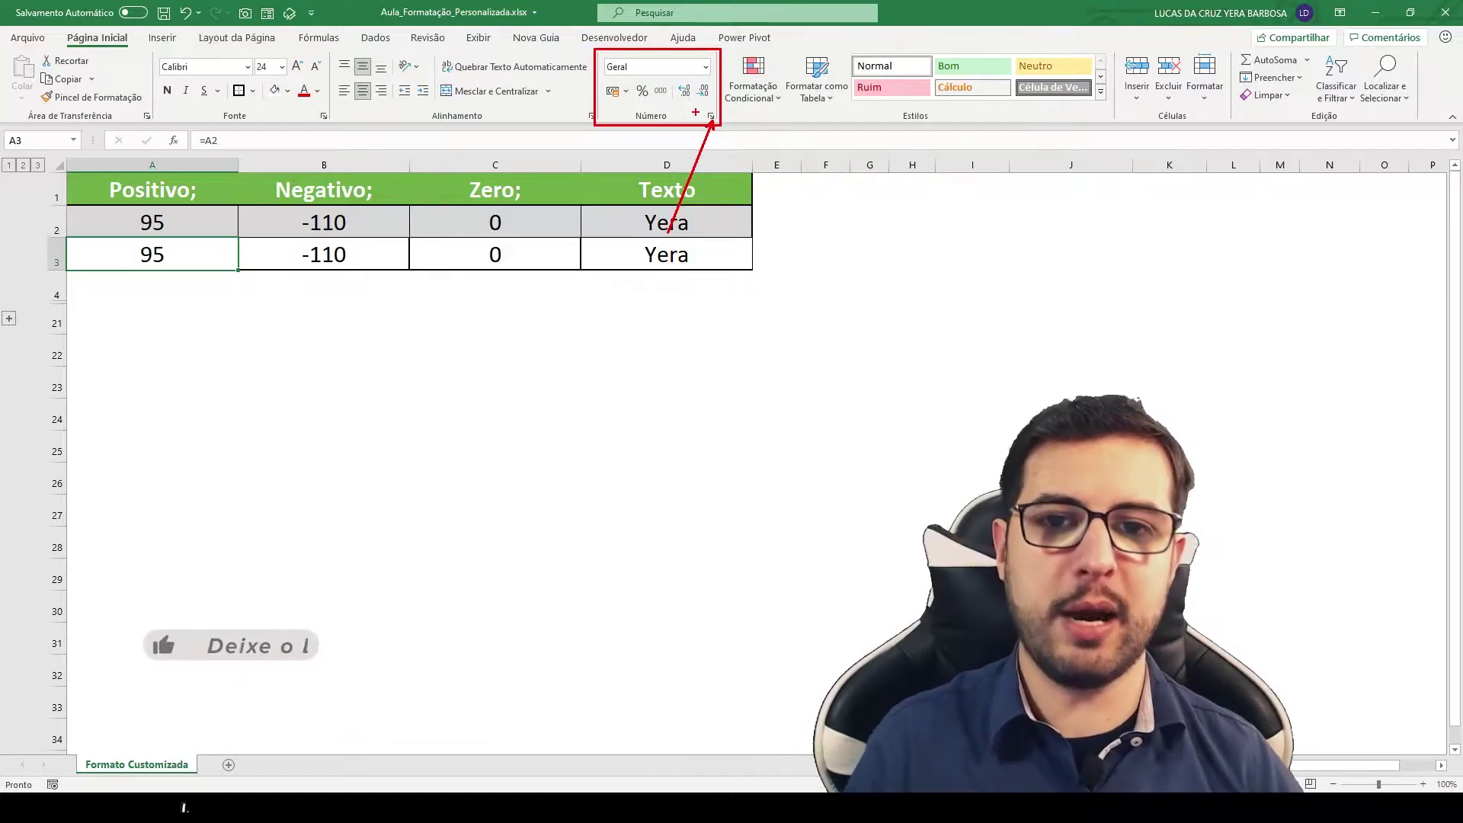
key("Escape")
left_click(710, 116)
left_click_drag(233, 171, 178, 277)
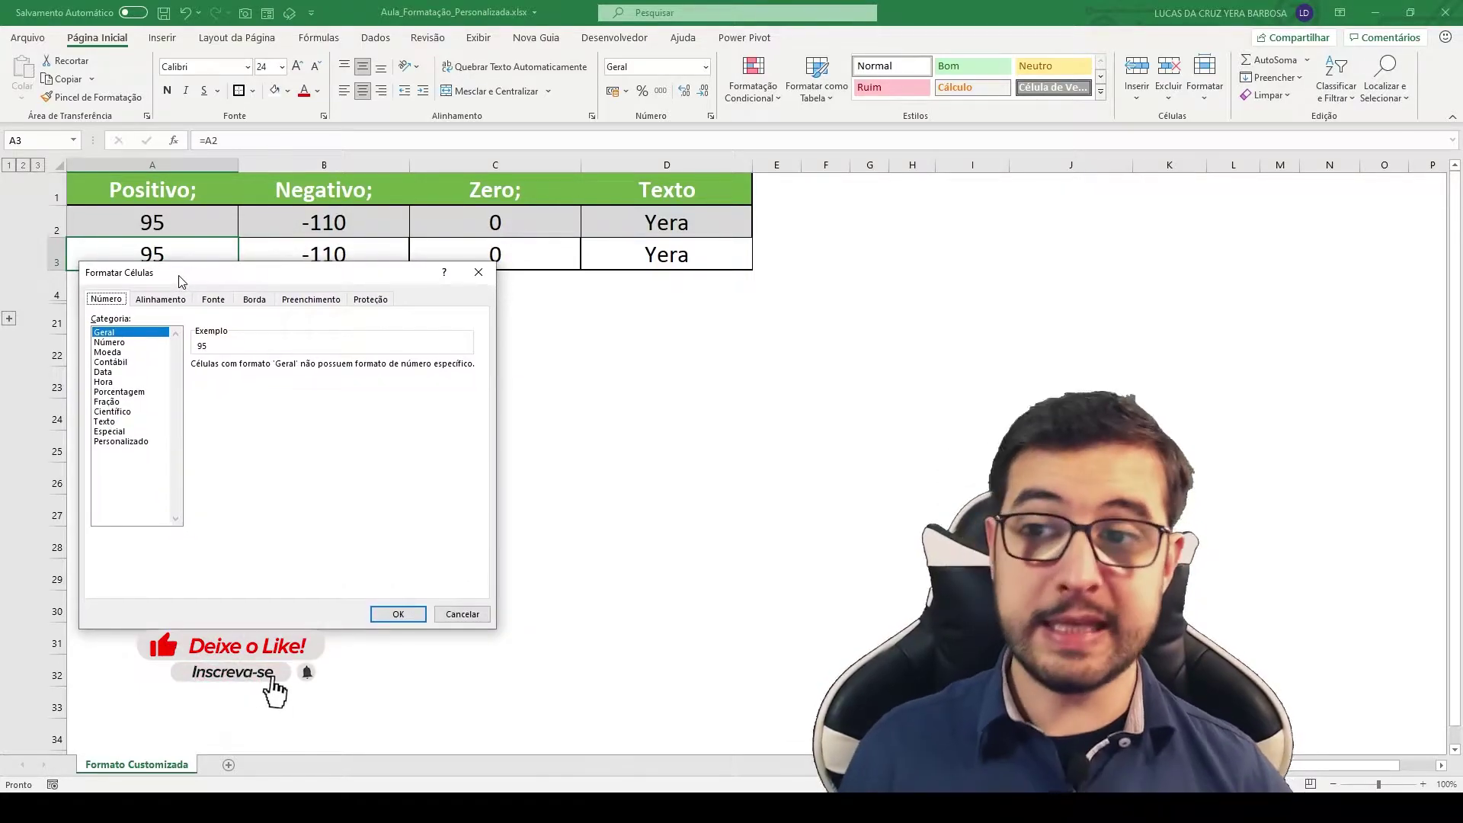
Step: Choose the Personalizado category for A3 and select the Geral code in the Tipo box
left_click(137, 442)
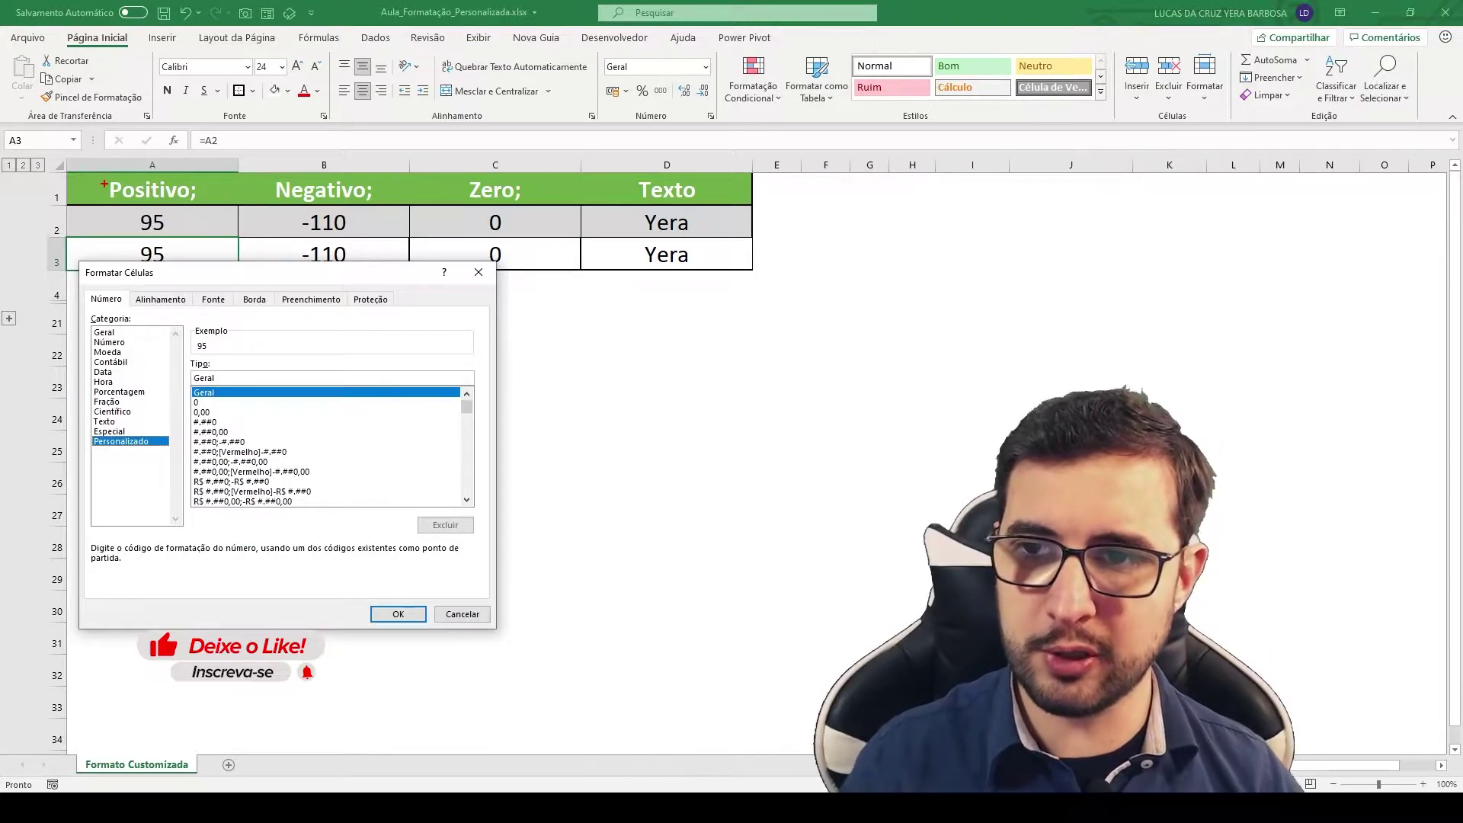
left_click_drag(92, 169, 207, 207)
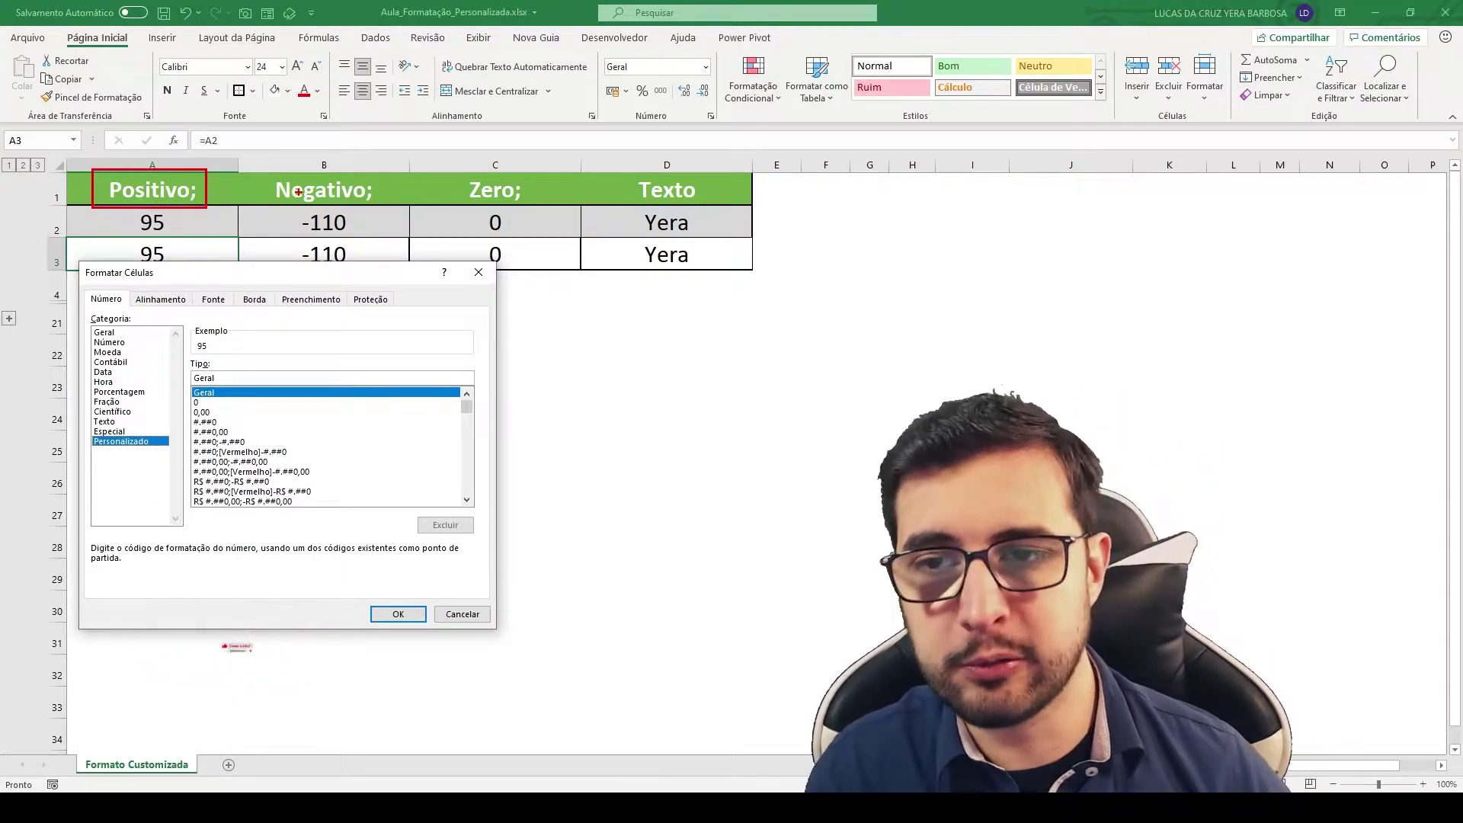
left_click_drag(261, 166, 388, 208)
left_click_drag(449, 167, 529, 206)
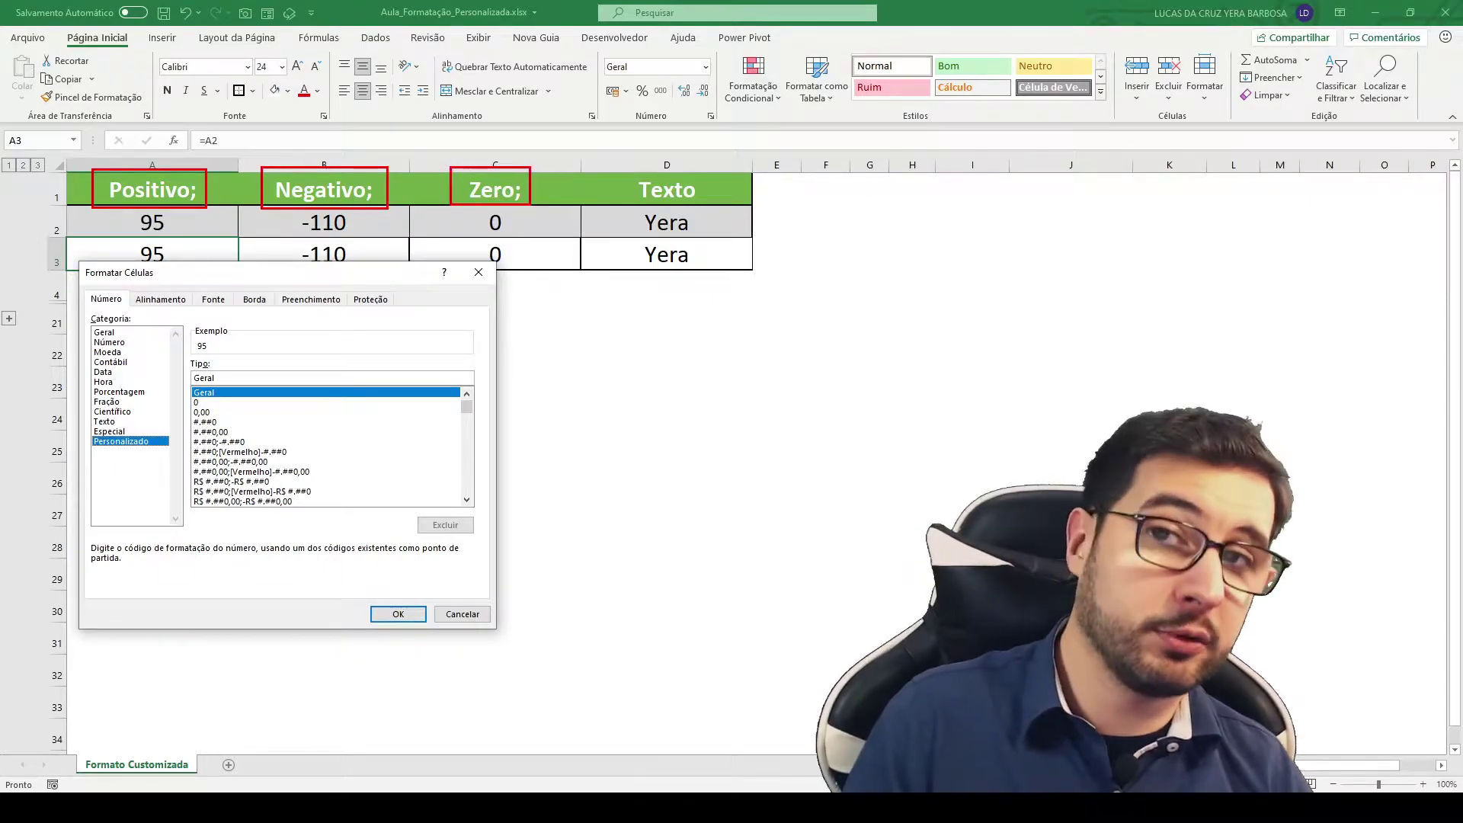
left_click_drag(612, 164, 703, 205)
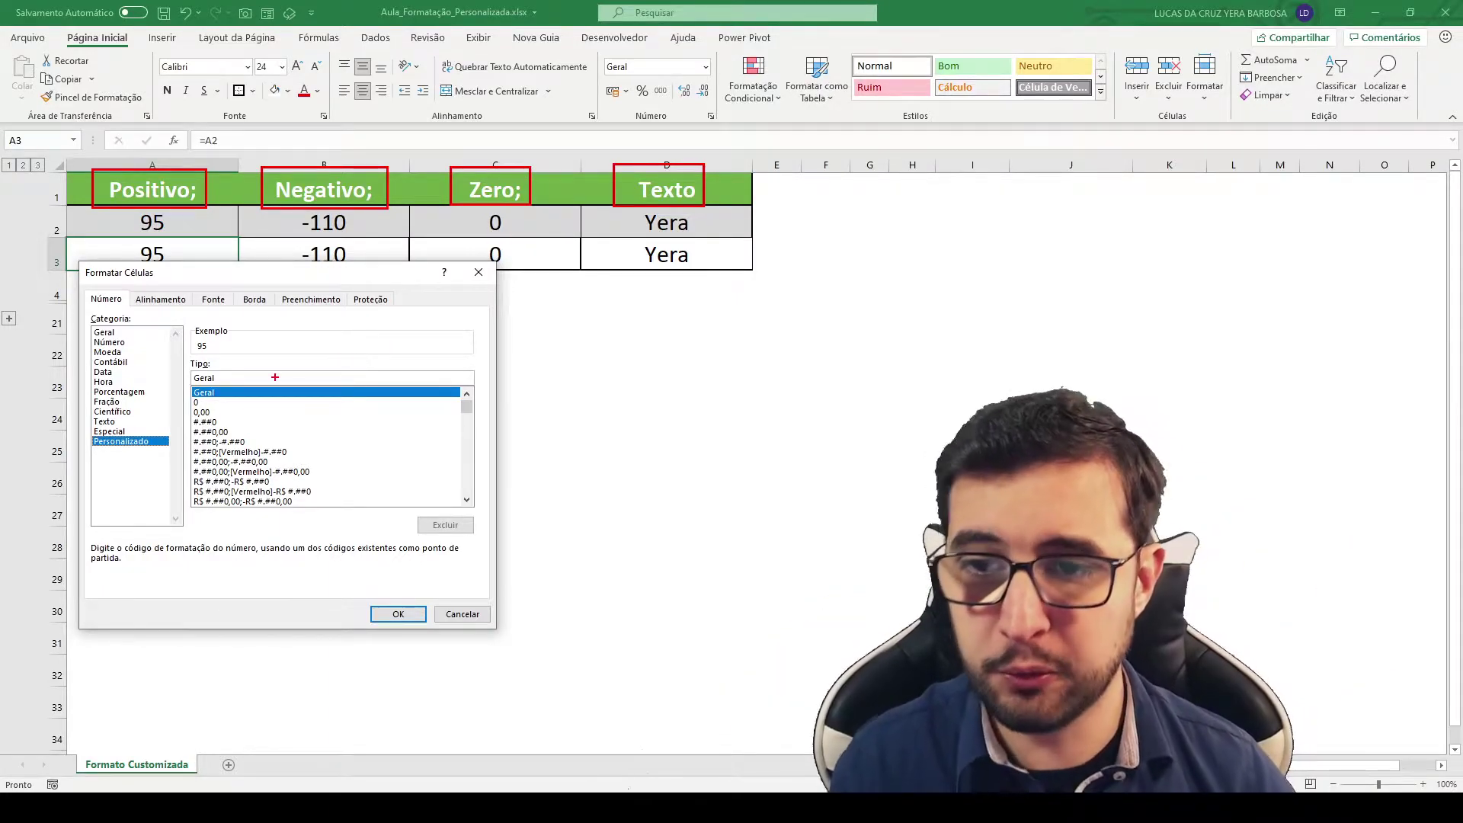
key("Escape")
left_click_drag(260, 378, 118, 376)
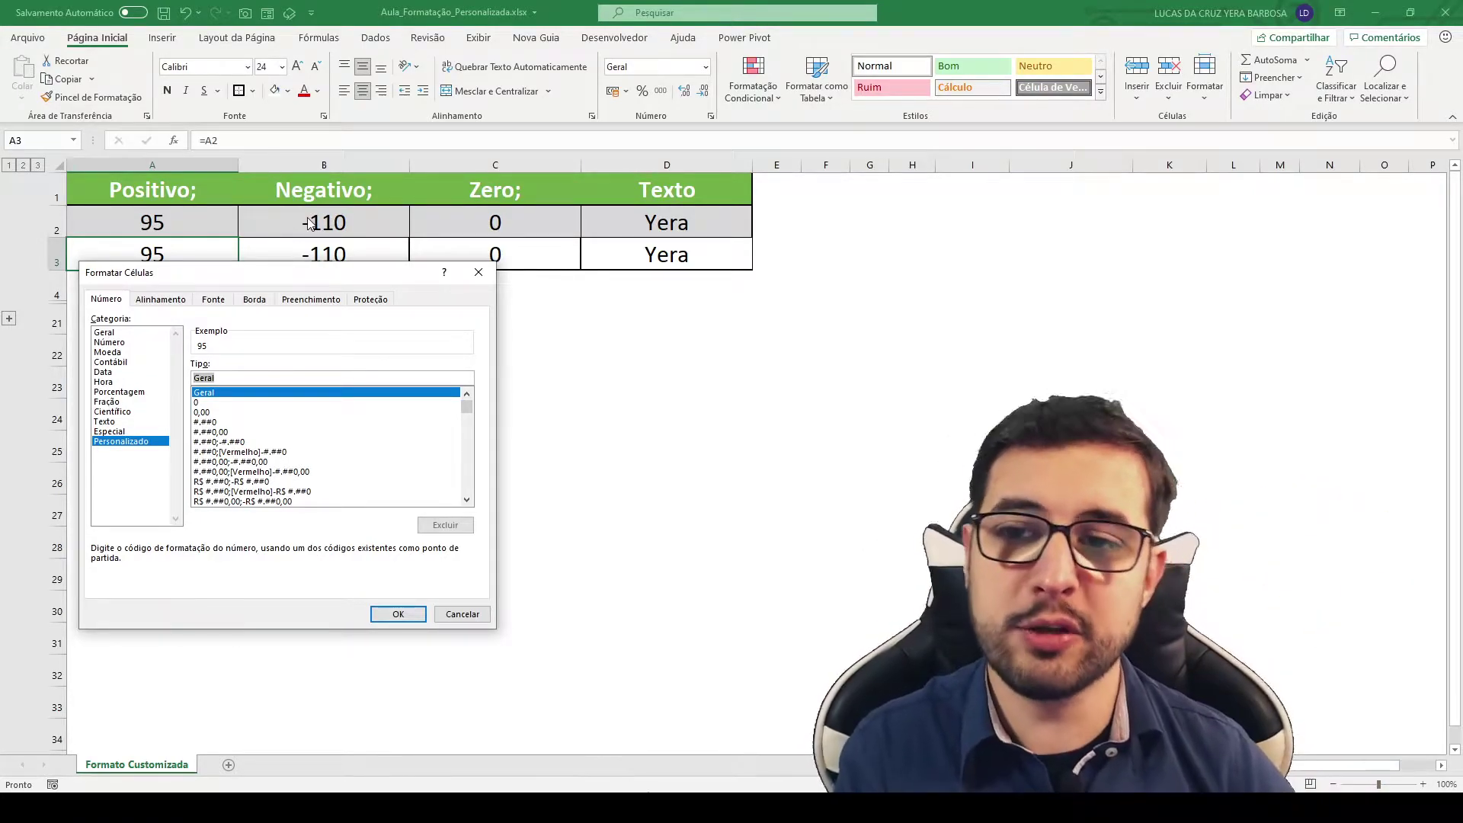
left_click_drag(235, 263, 242, 298)
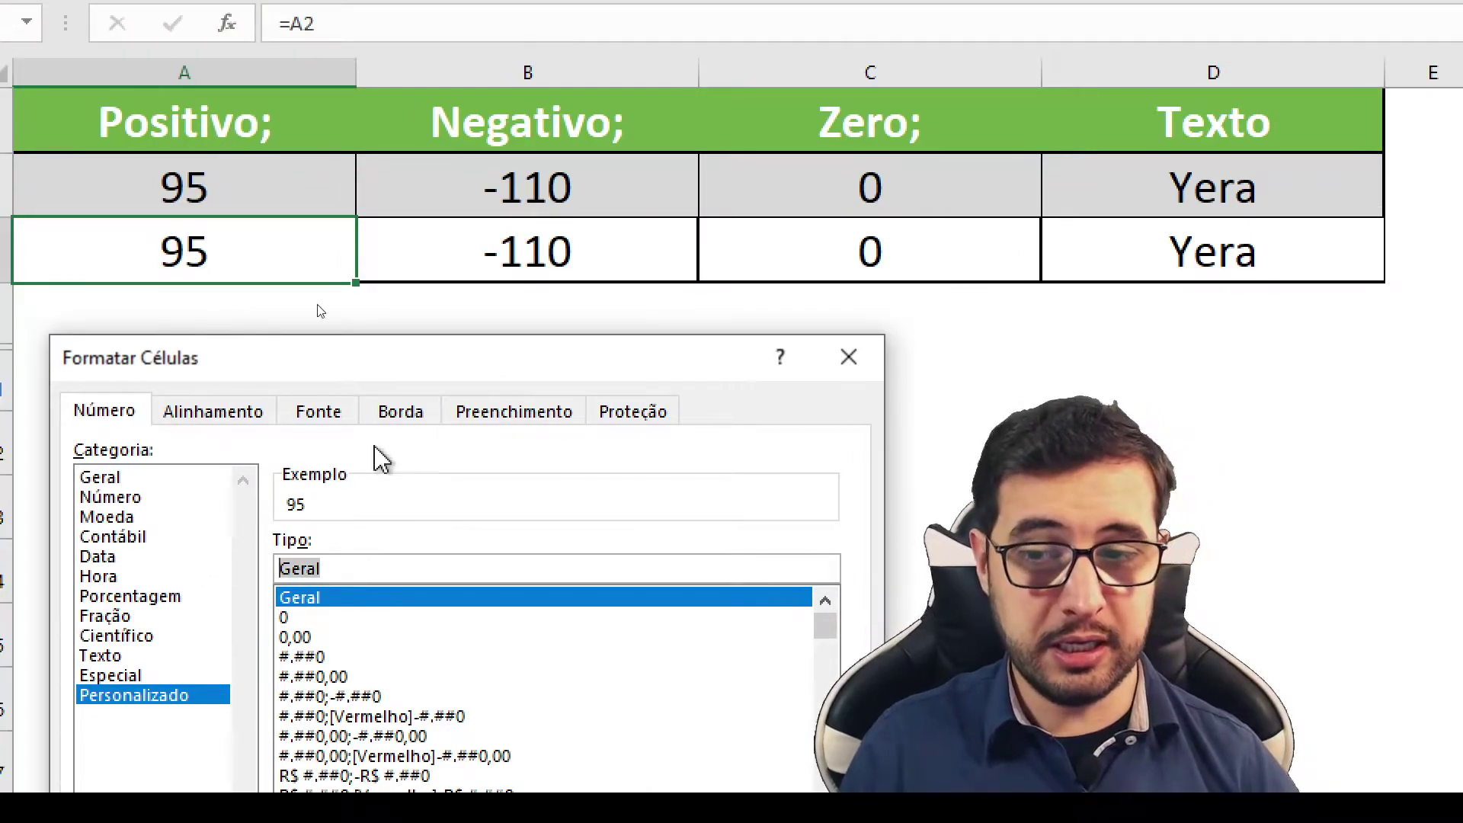
left_click_drag(492, 372, 457, 327)
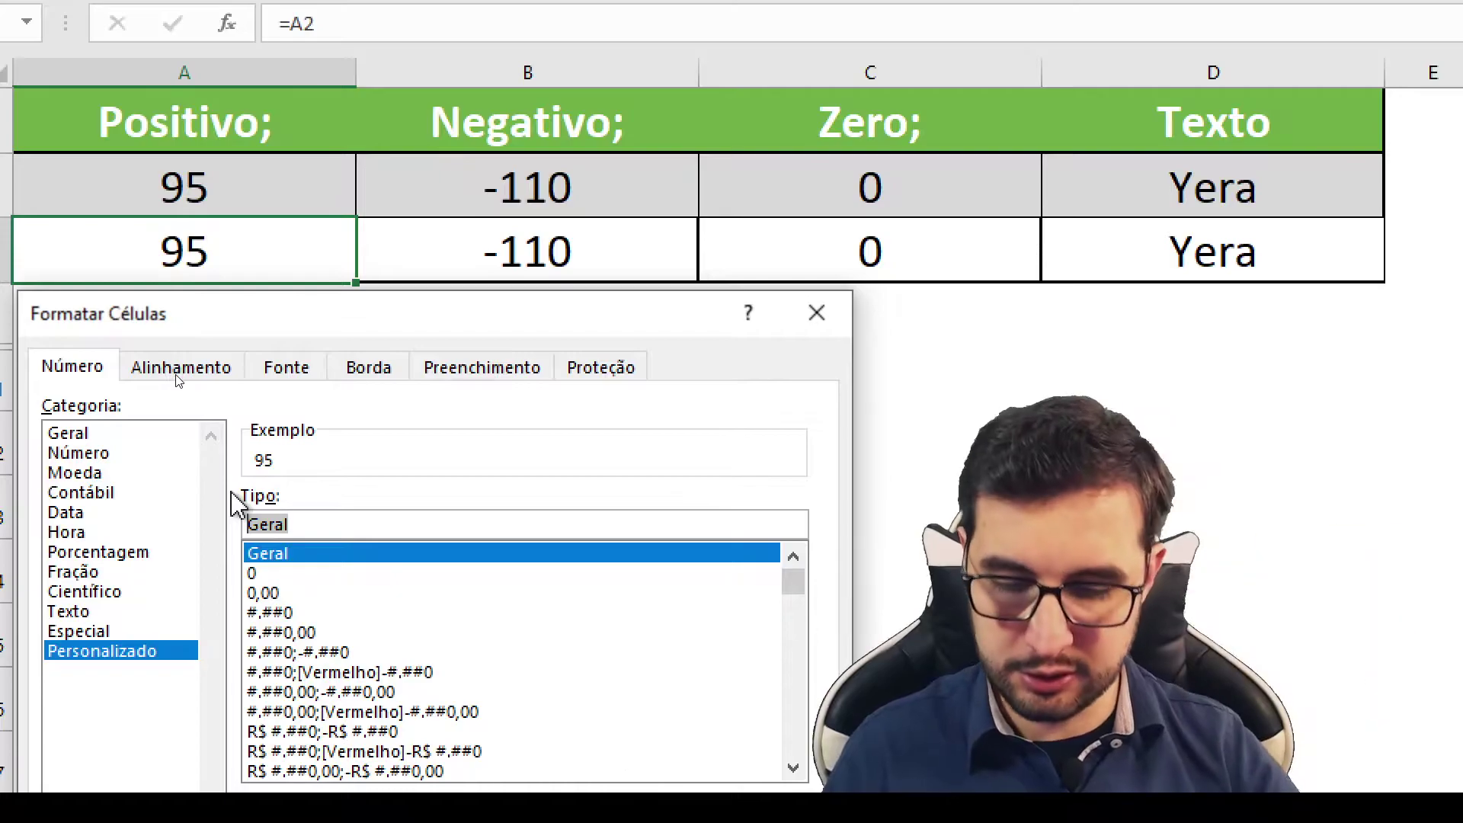
Step: Replace Geral with the format code [Azul] R$ 0,00, previewing R$ 95,00
type("R$")
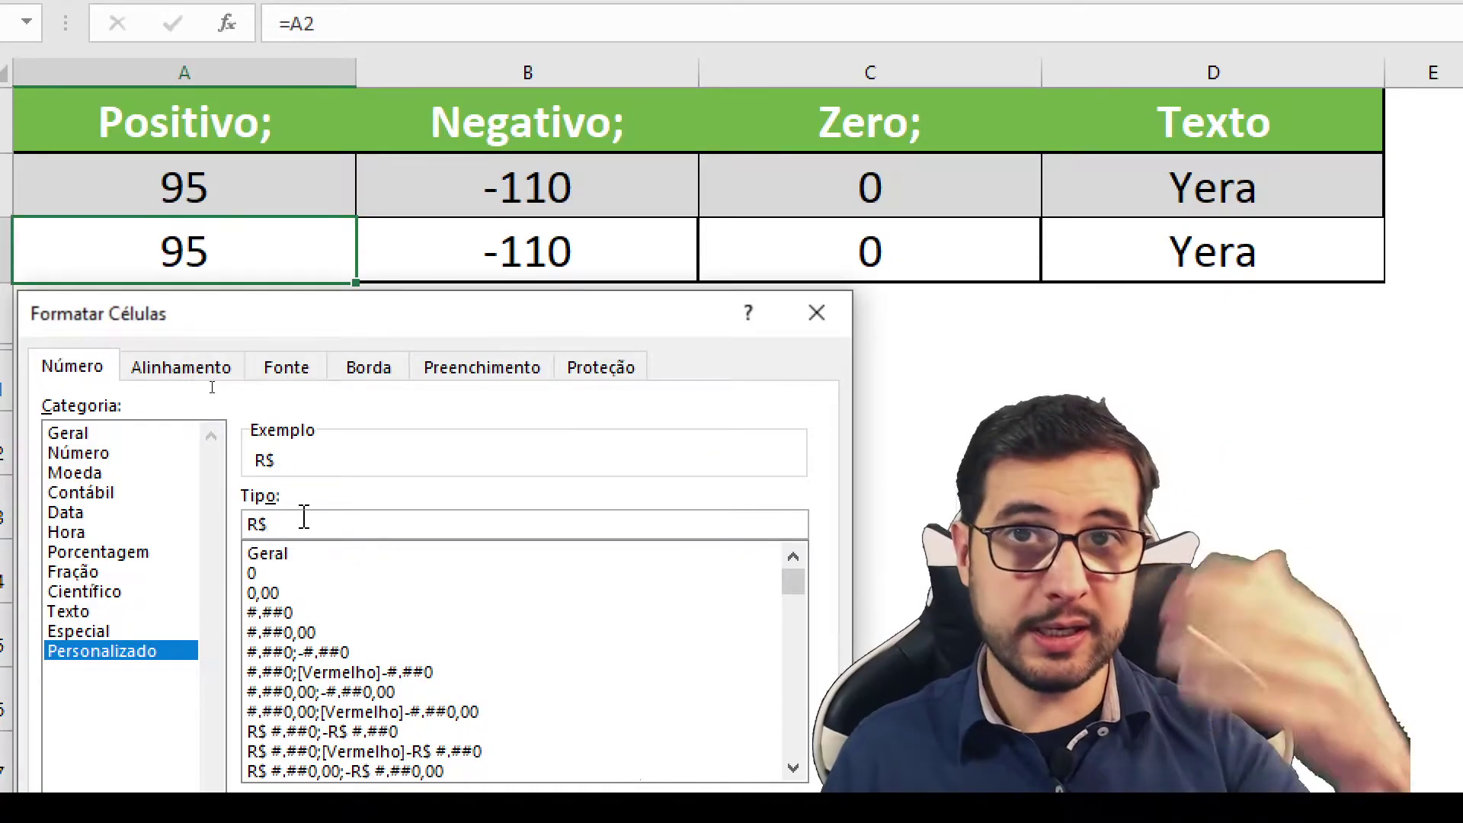
type("0")
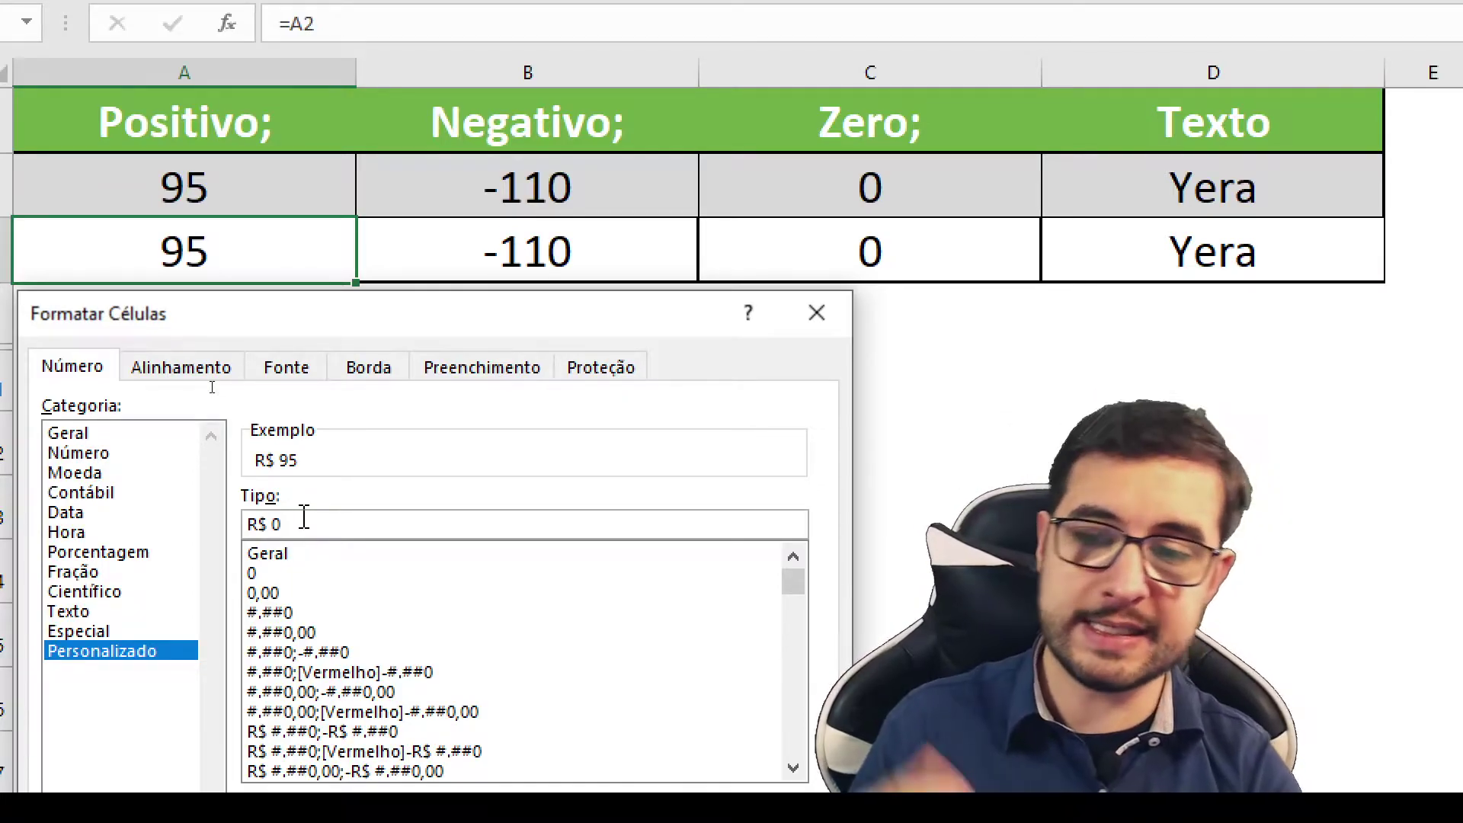
type(",00")
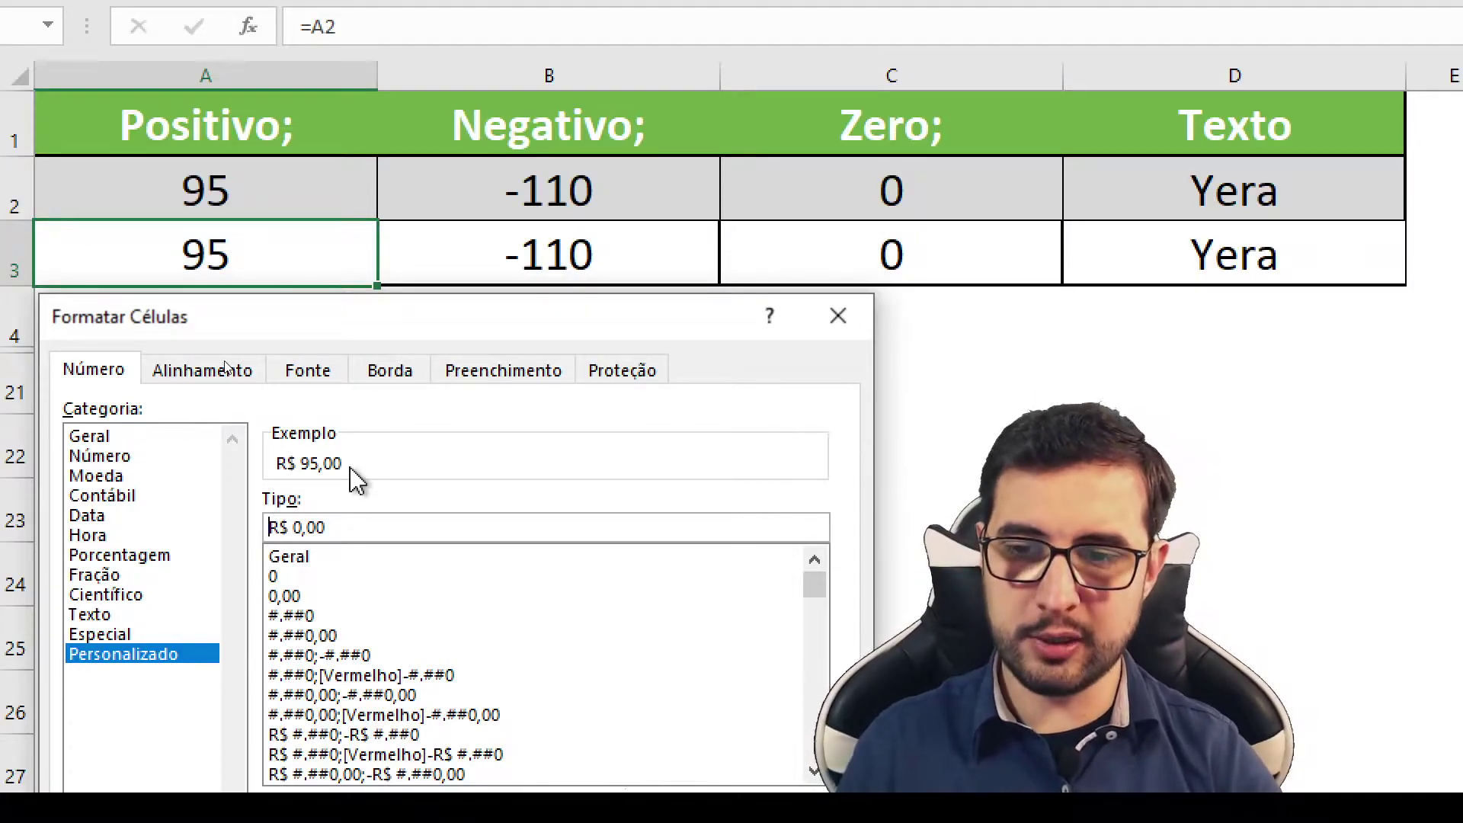
type("[Azul]")
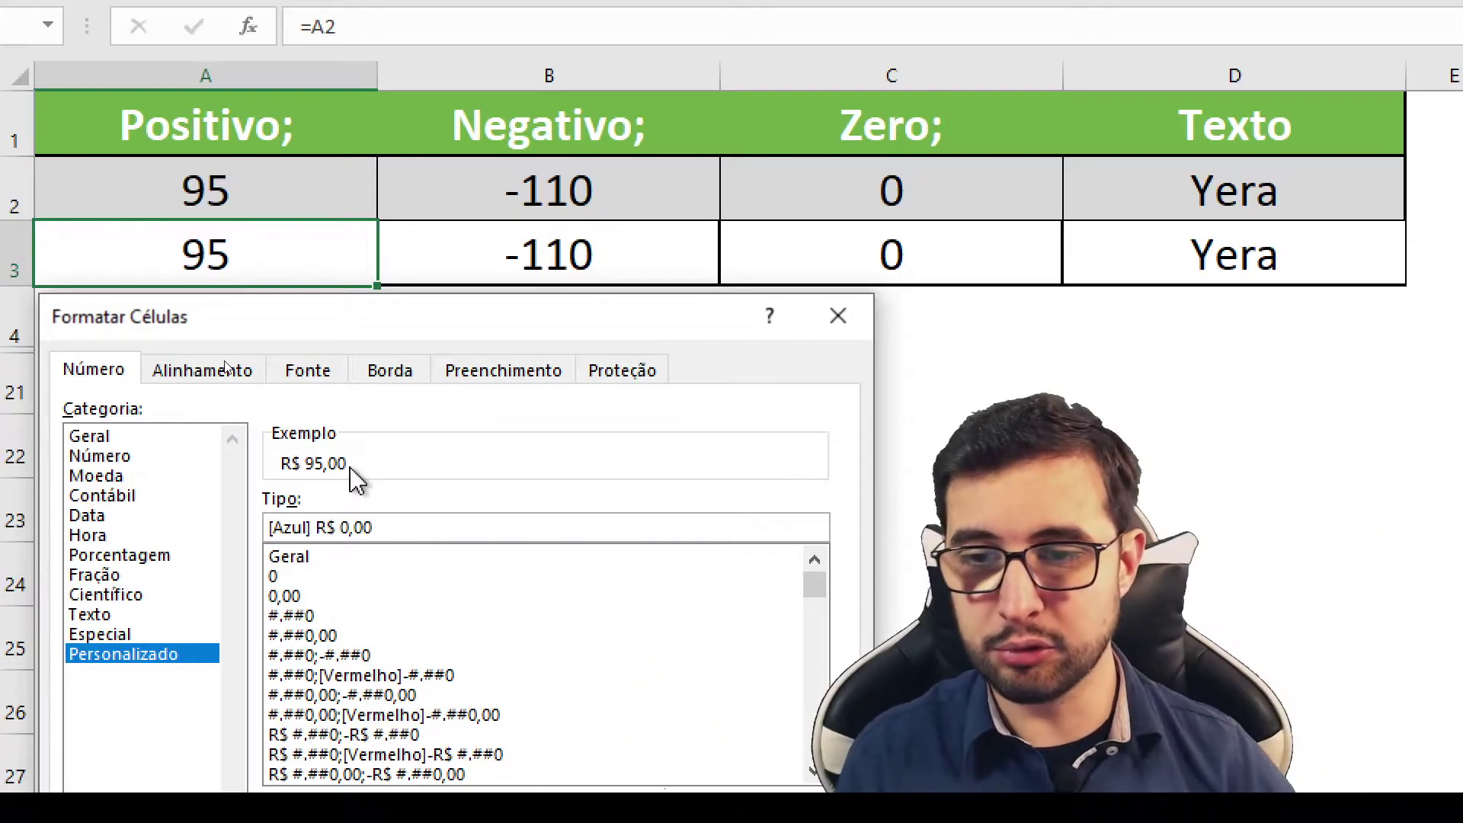
left_click_drag(381, 318, 370, 292)
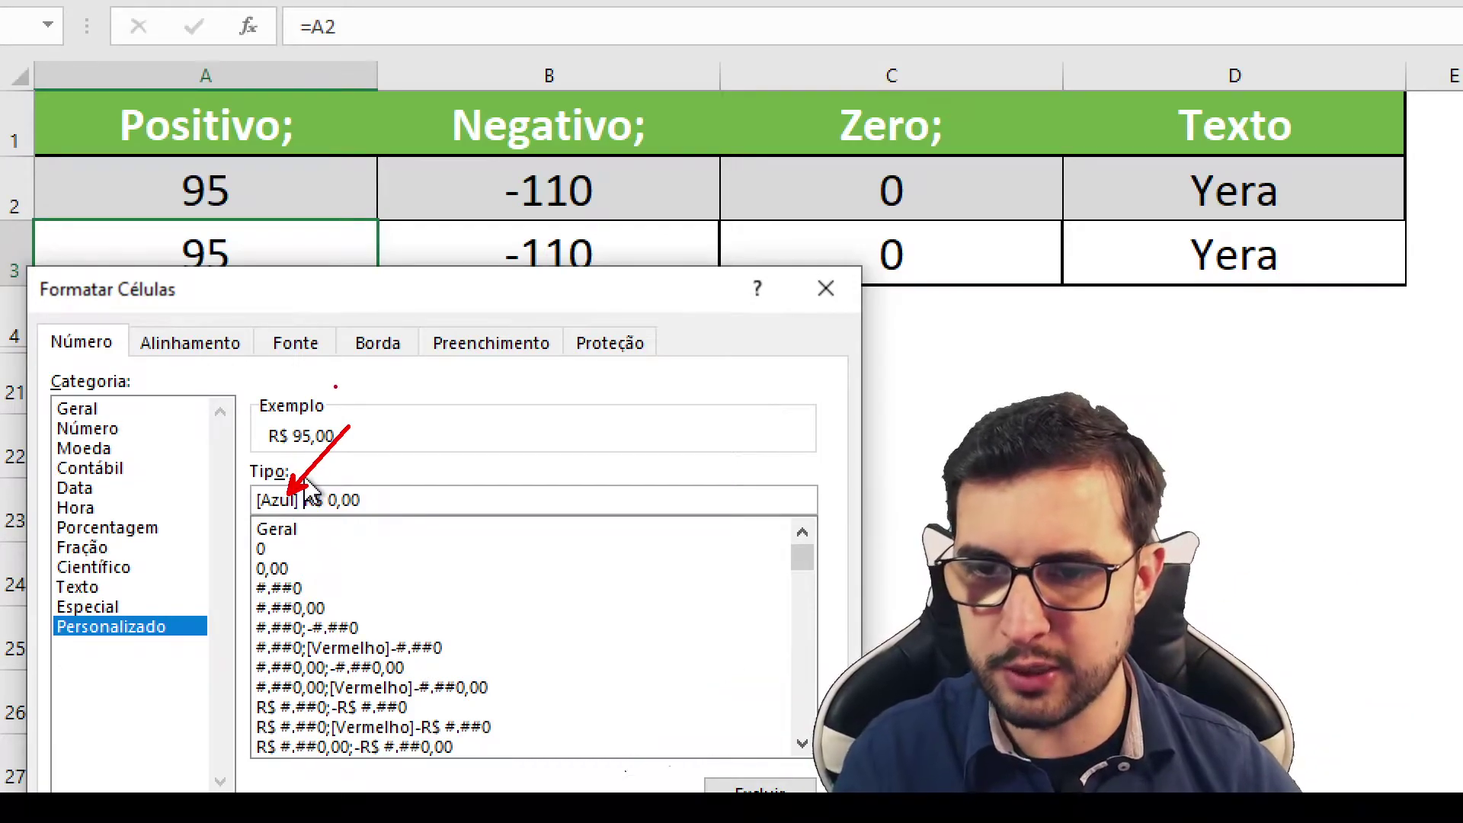
left_click_drag(428, 299, 406, 269)
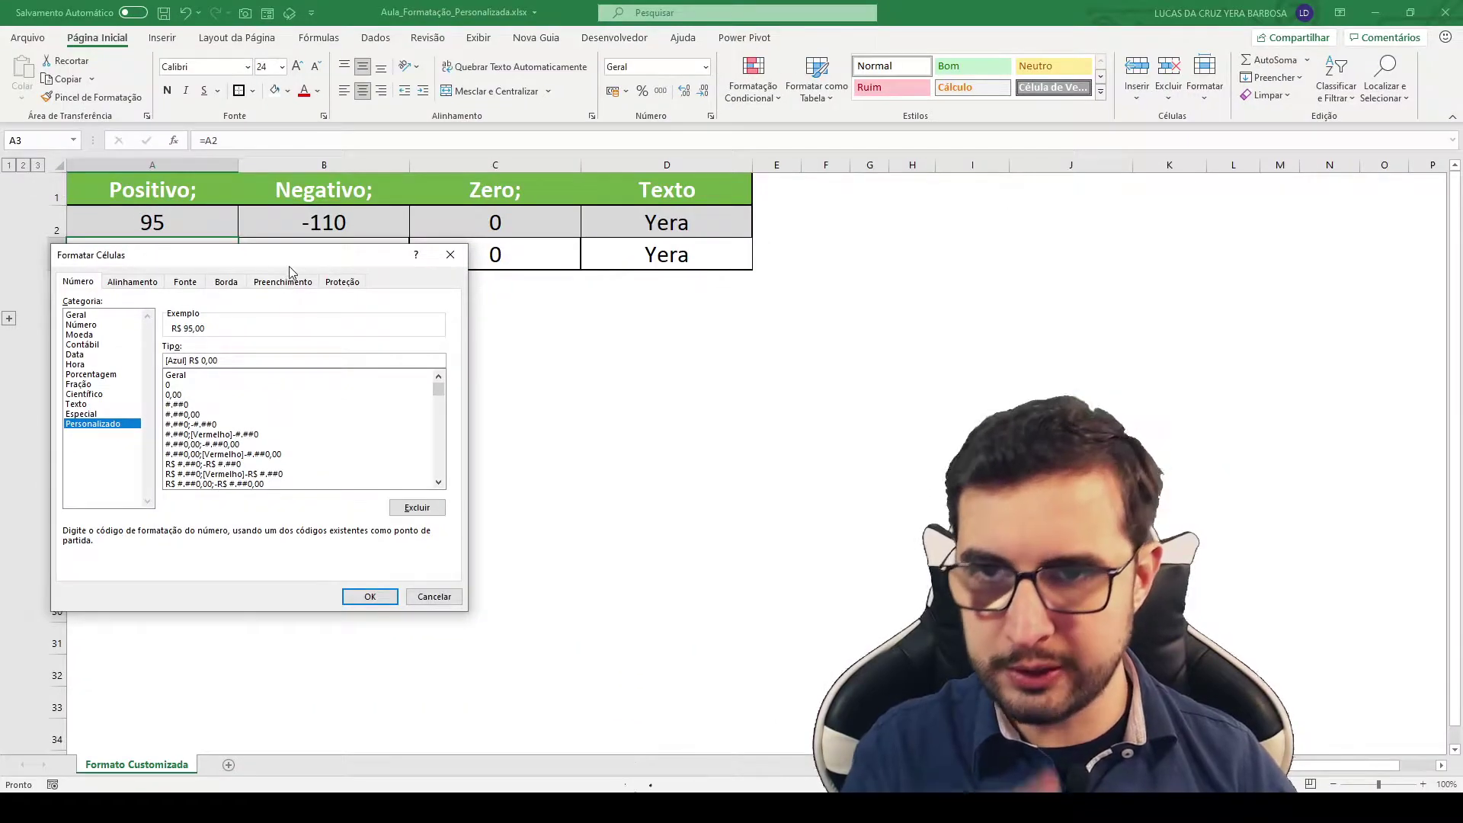
left_click_drag(289, 272, 287, 288)
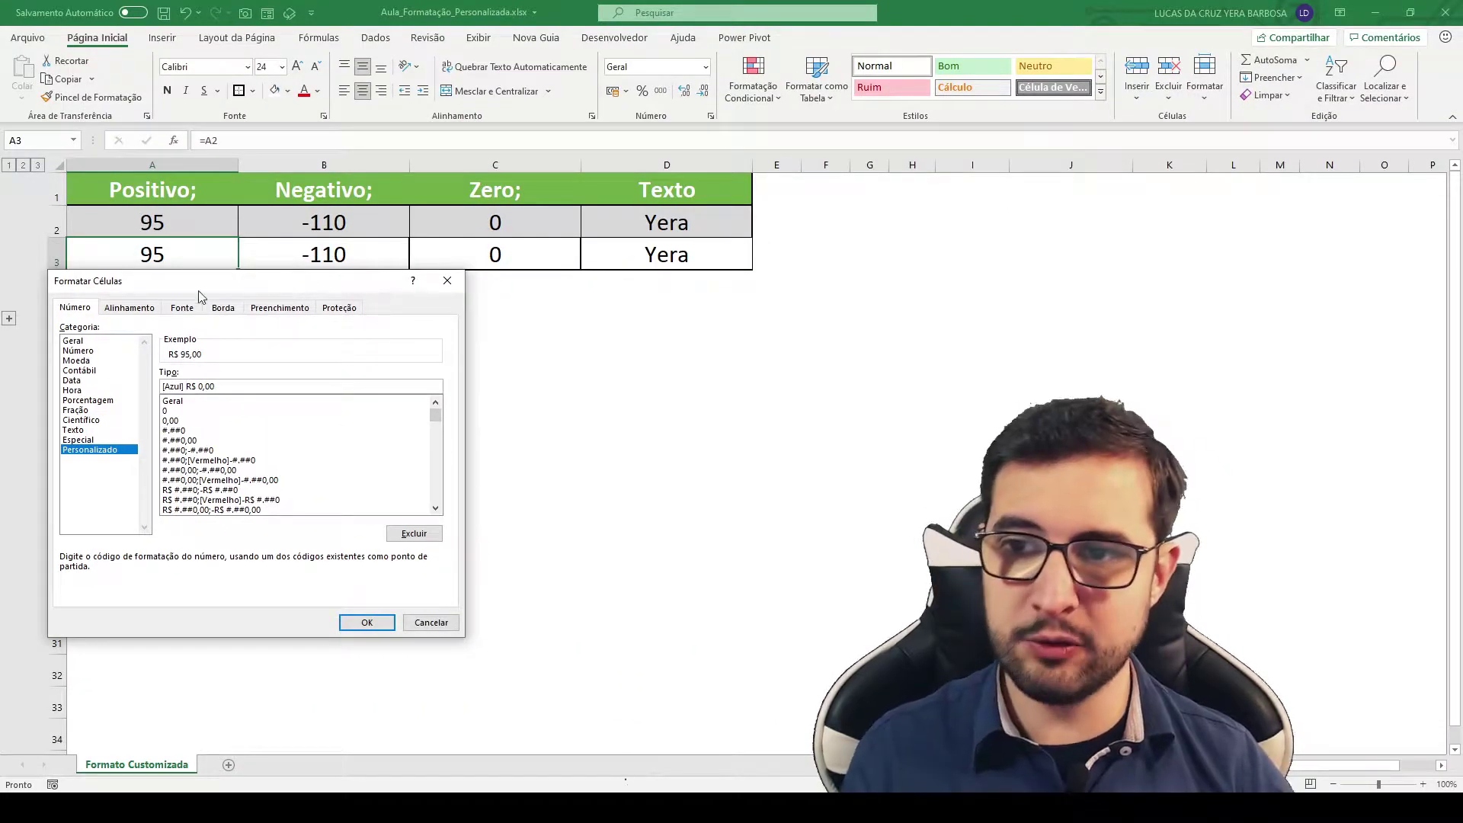
Step: Apply the blue R$ format to A3 and change A2 to 95,25
left_click(361, 621)
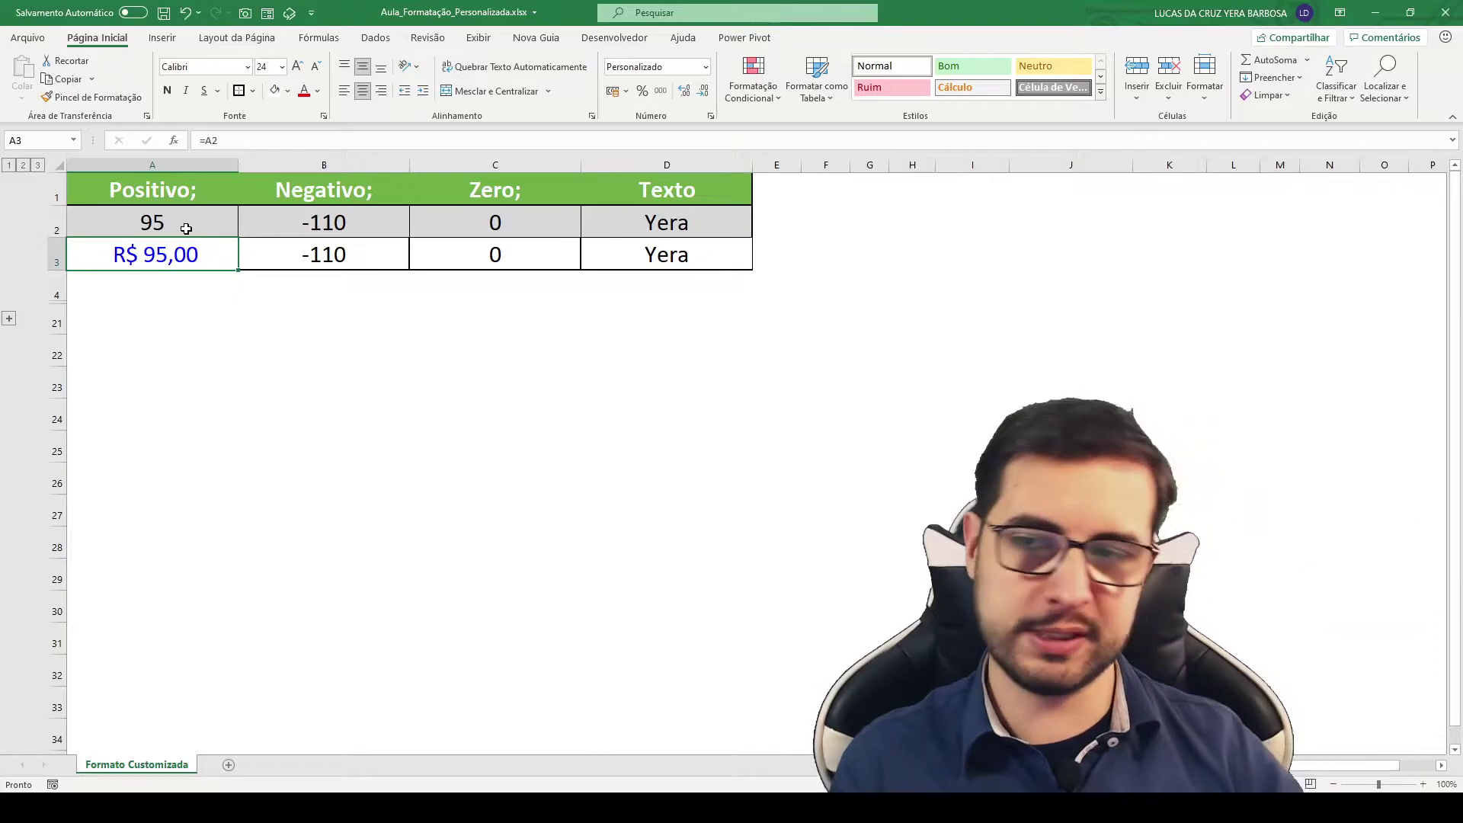
left_click(191, 224)
double_click(196, 220)
type(",25")
key("Return")
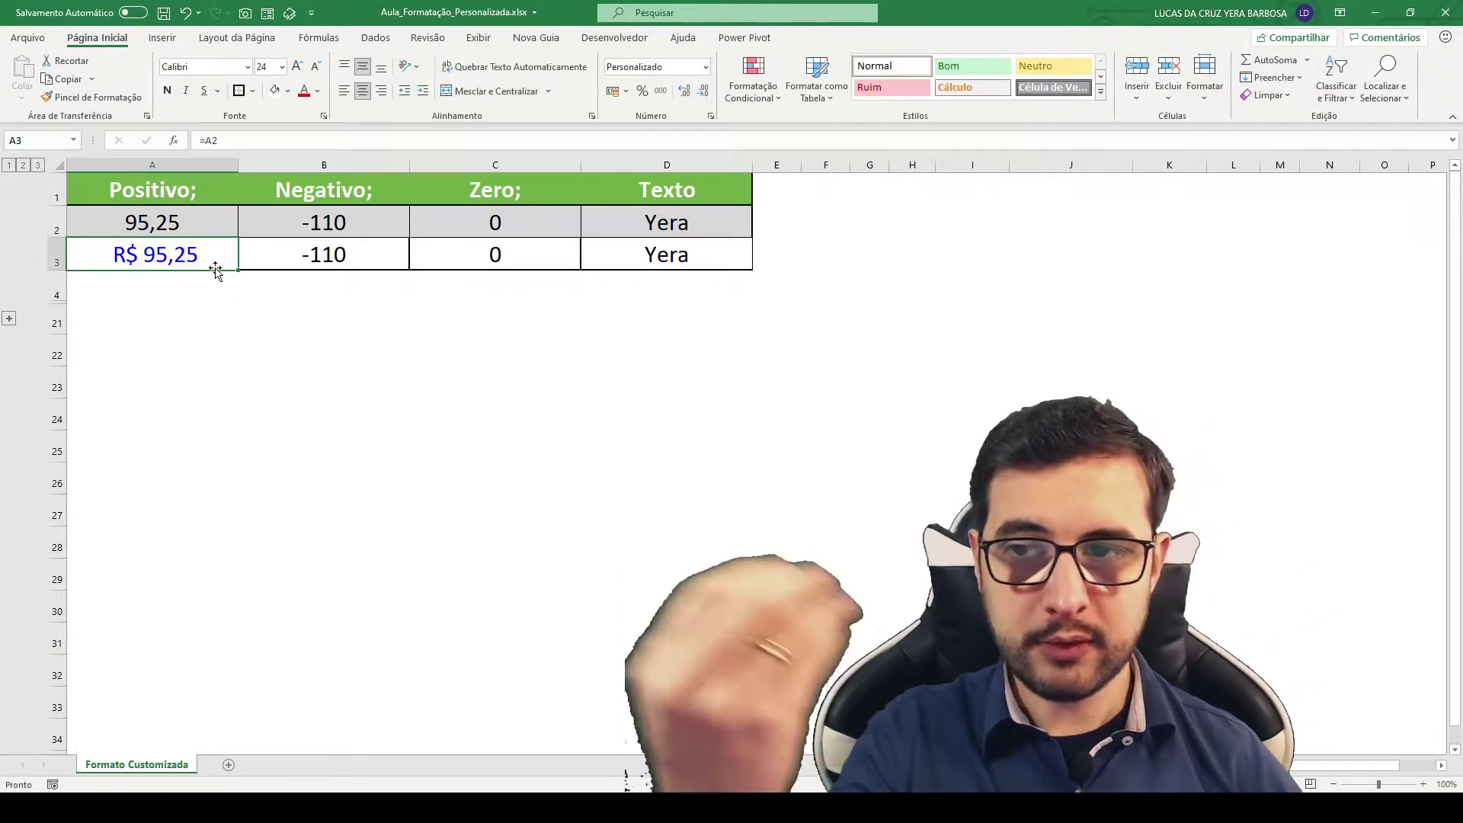
Step: Set A2 to -1 so A3 shows - R$ 1,00, then reopen A3's format settings
left_click(202, 228)
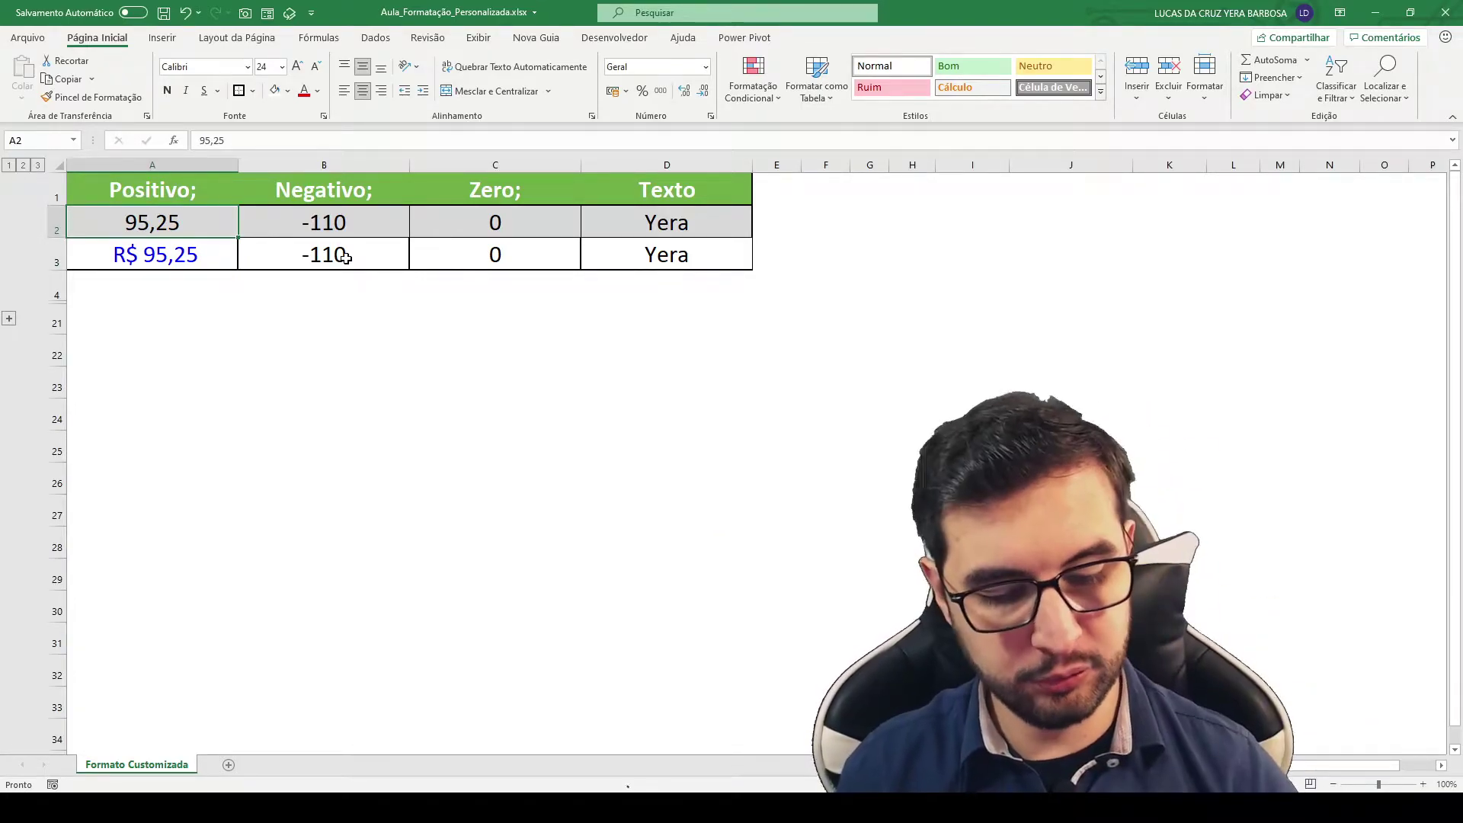
type("-1")
key("Return")
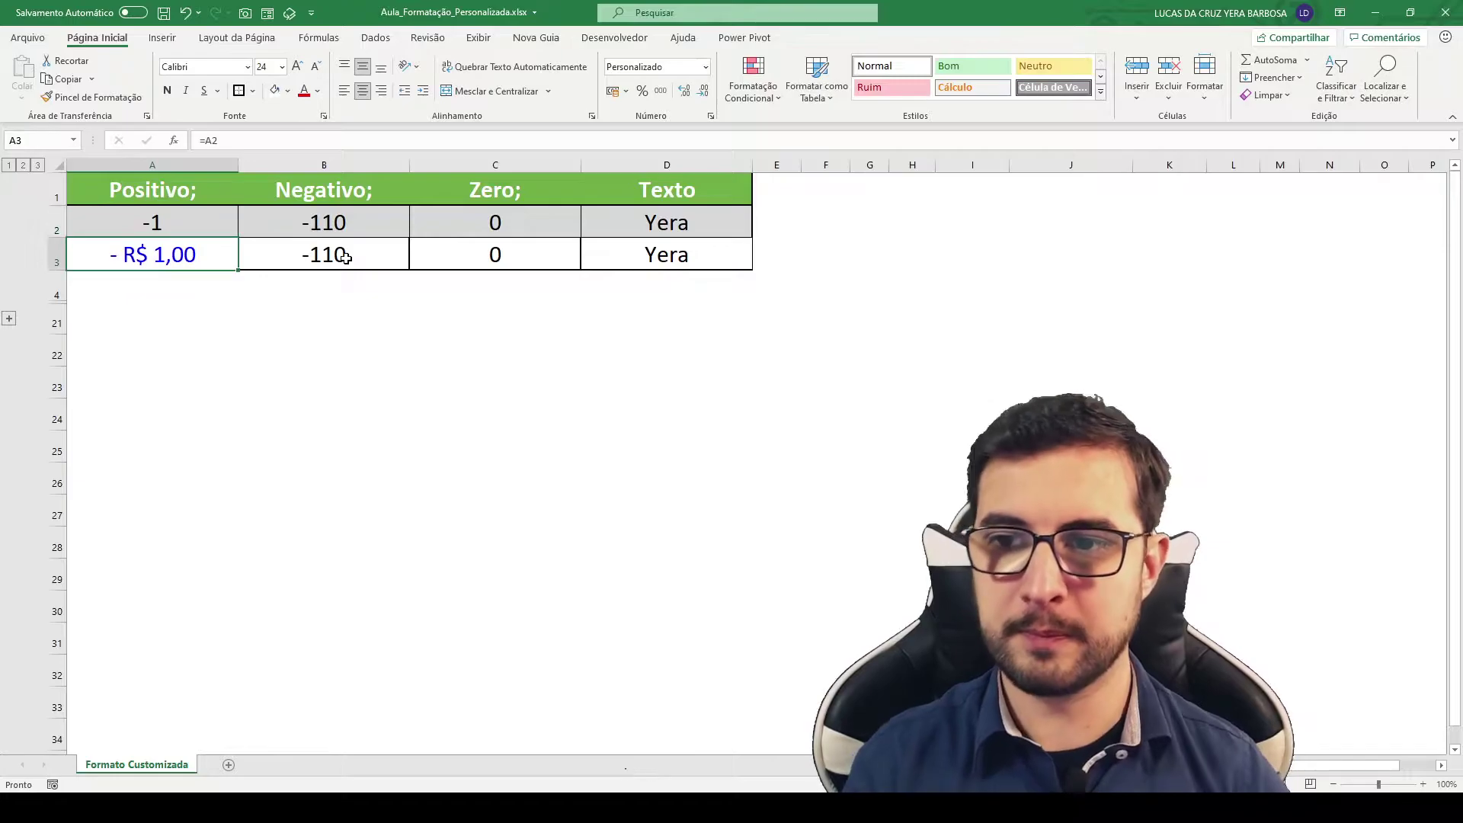
key("ctrl+1")
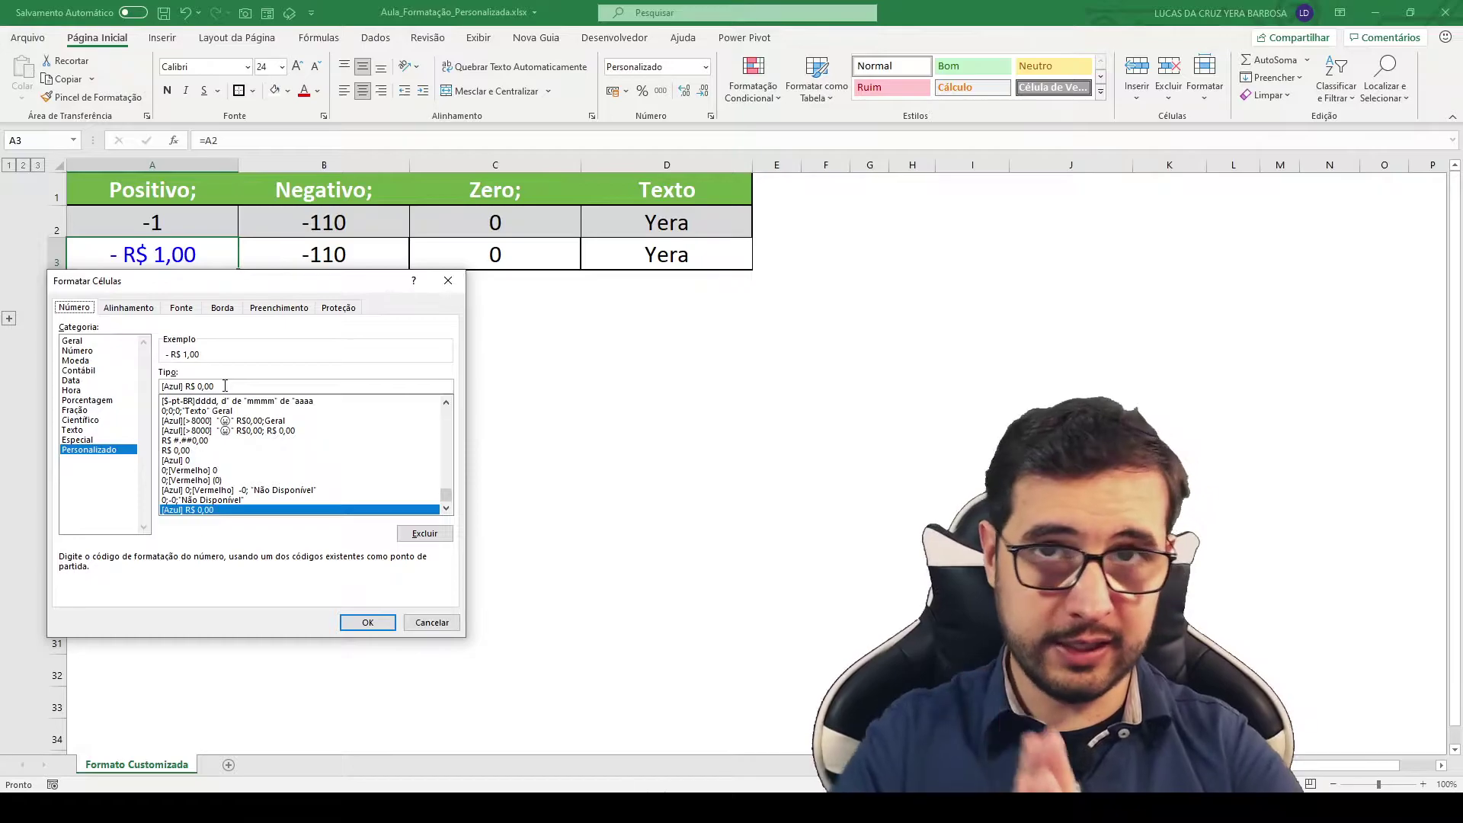
Step: Extend A3's format code to [Azul] R$ 0,00; -0 so negatives show as plain numbers
left_click(280, 387)
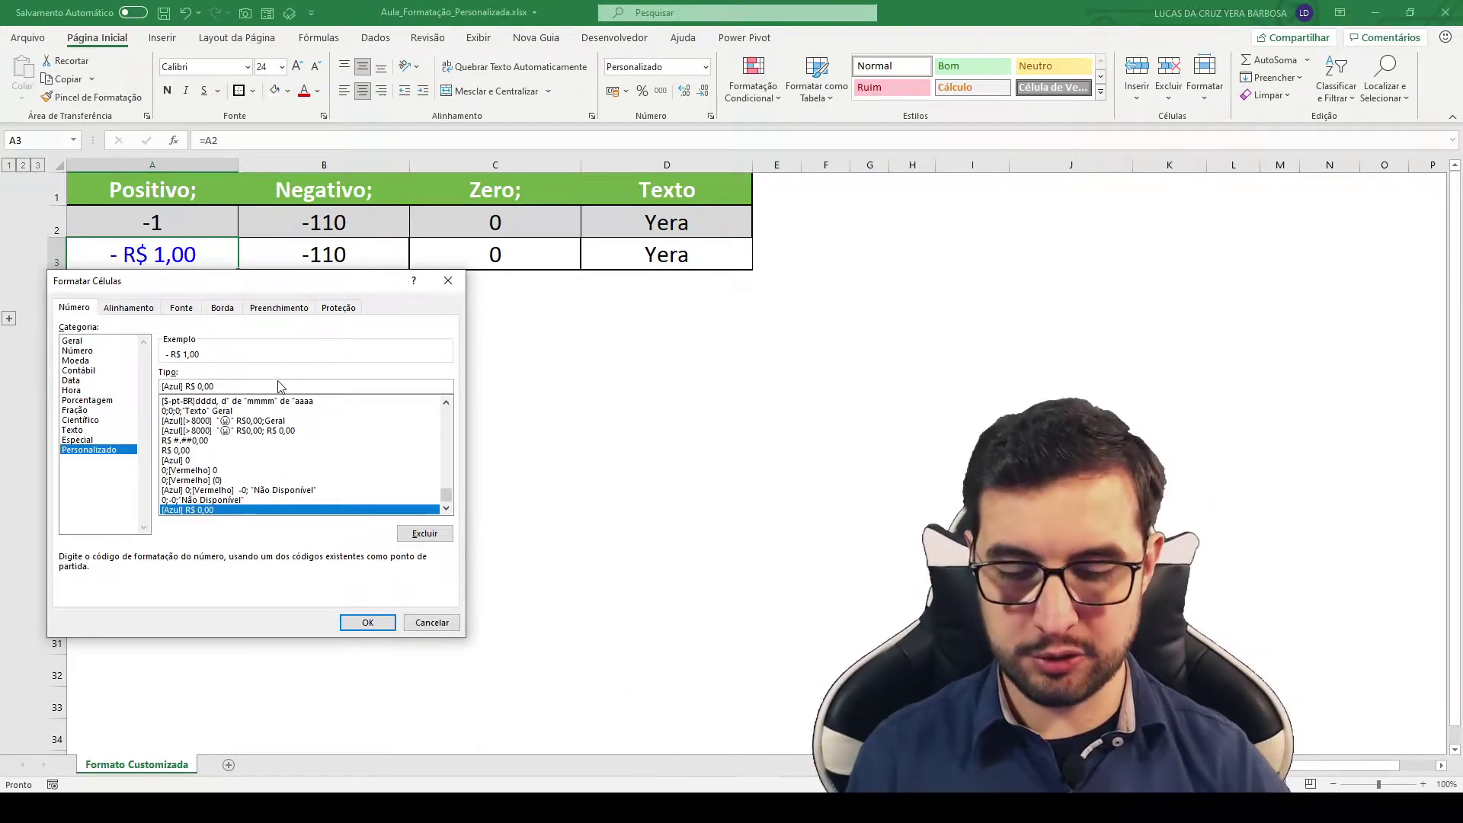
type(";")
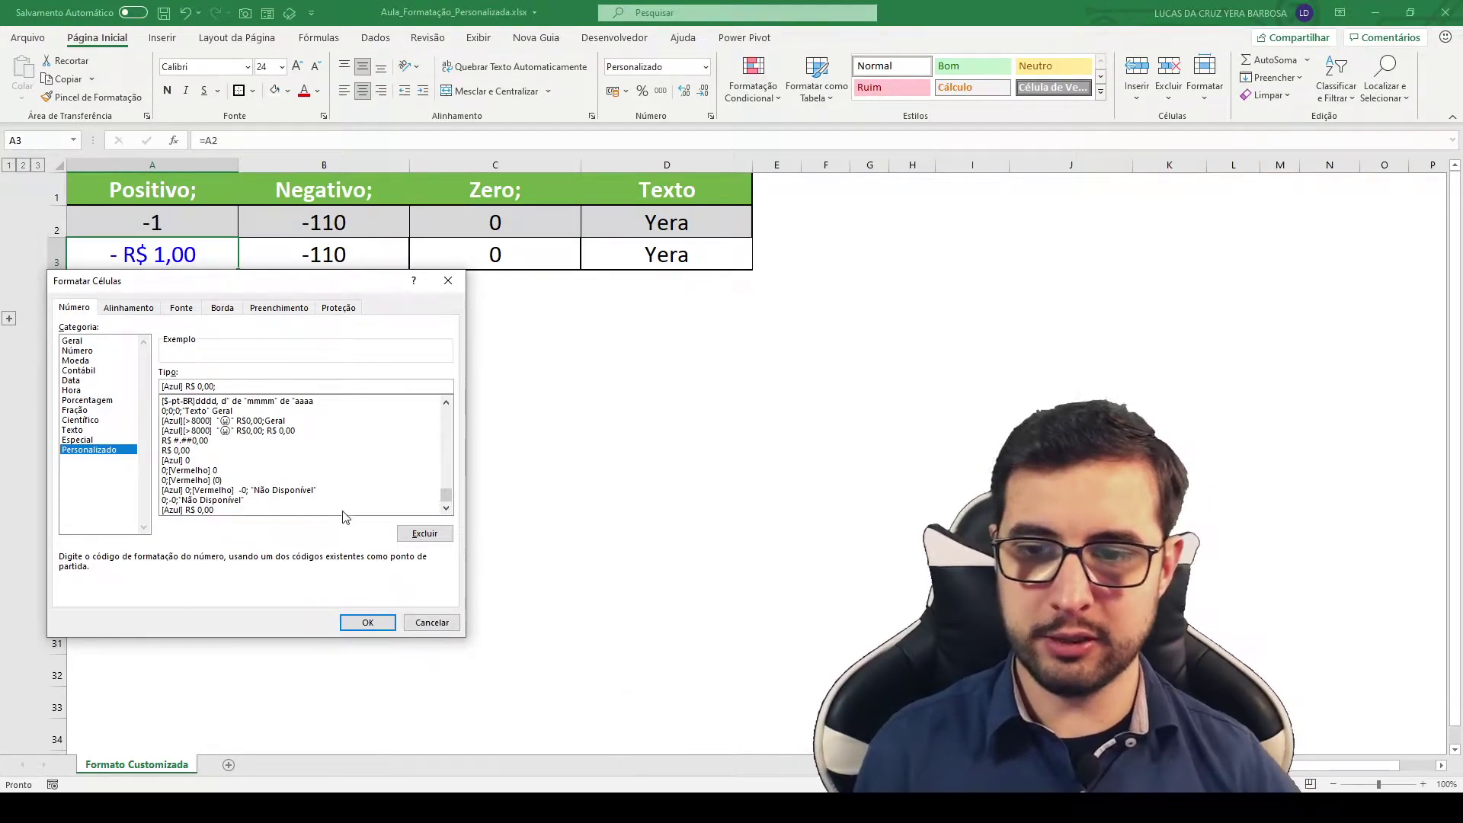
left_click(369, 619)
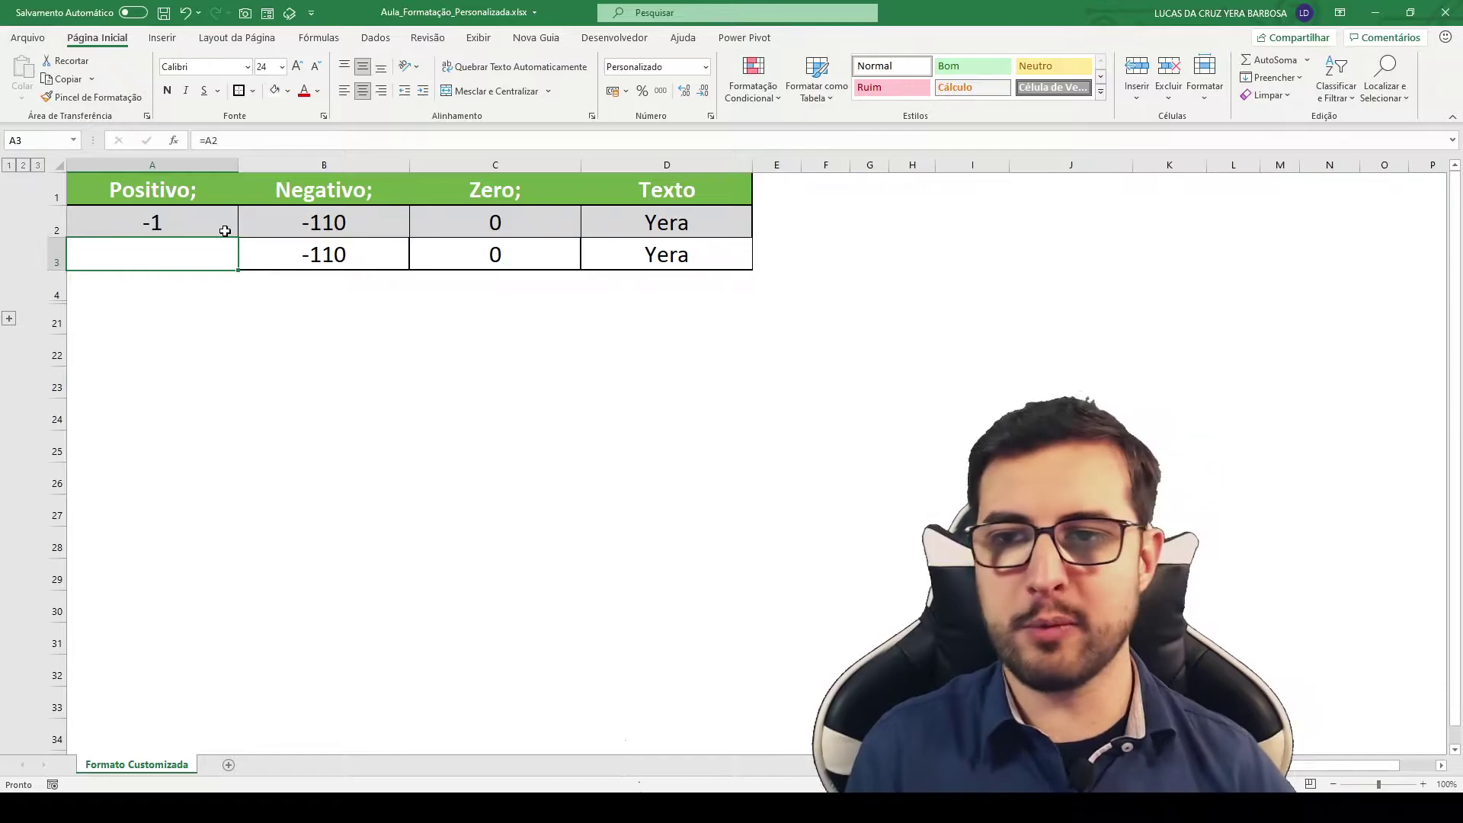
key("ctrl+1")
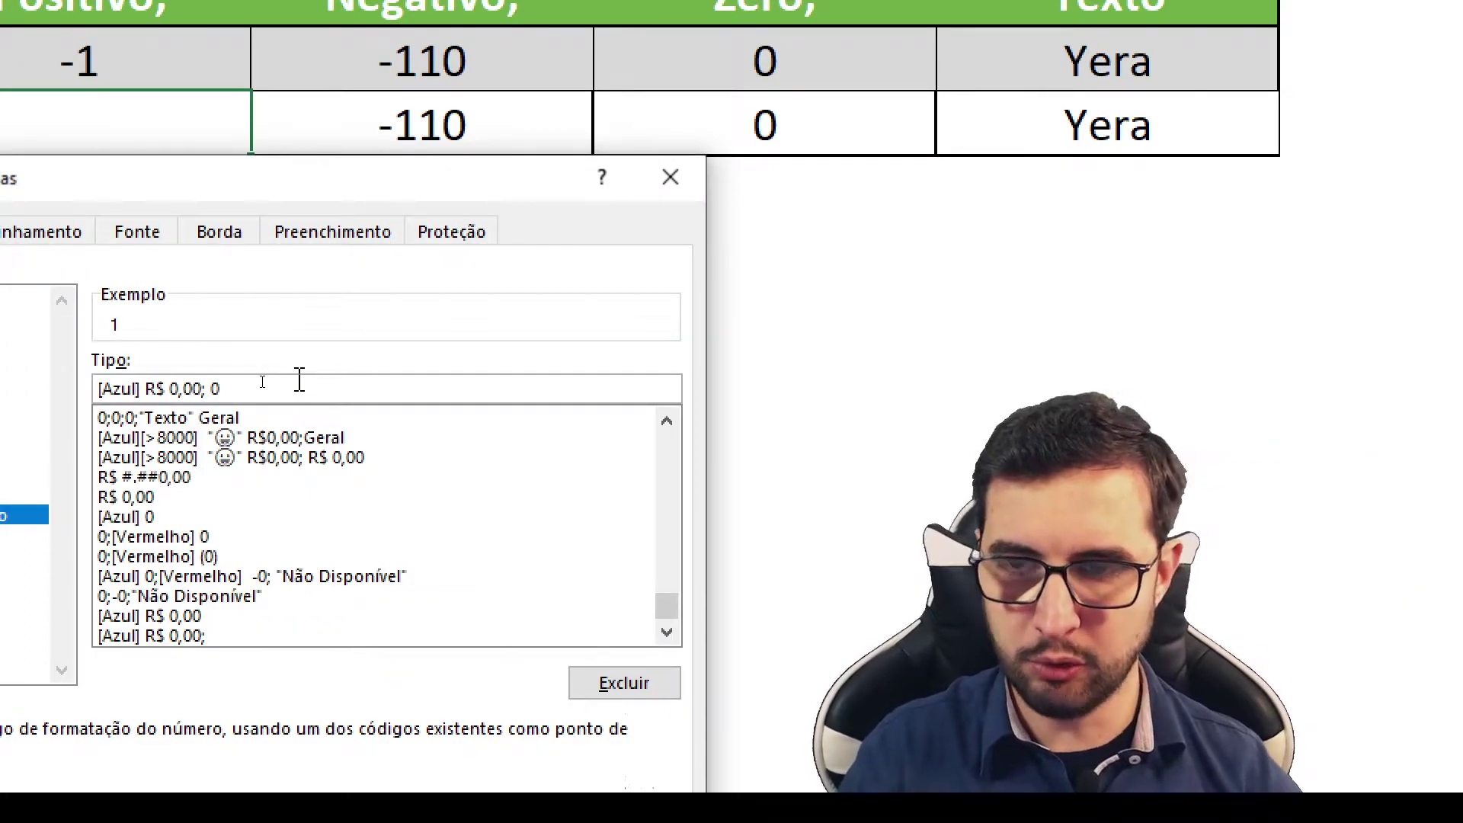
type("-0")
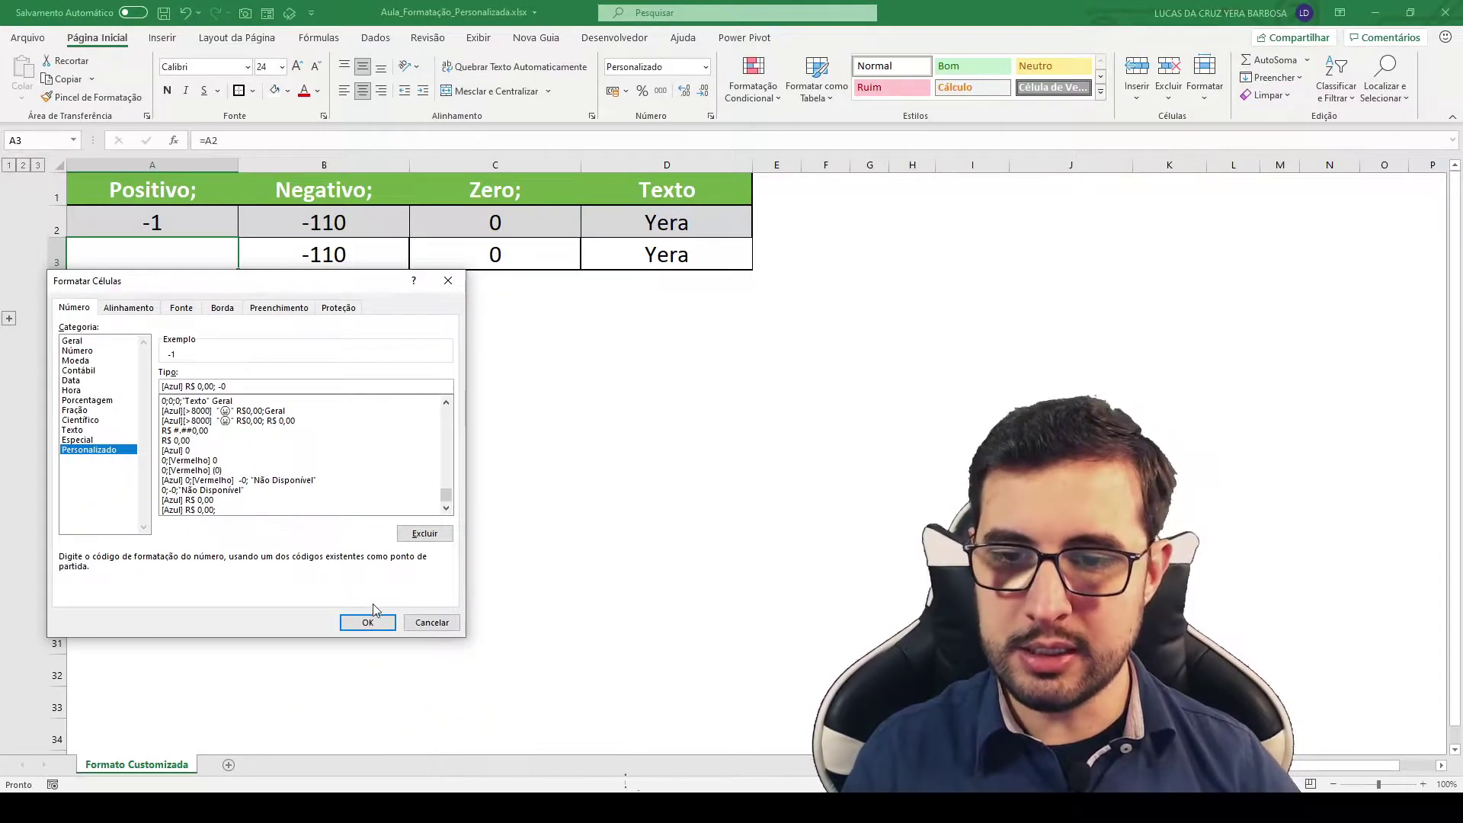
left_click(367, 620)
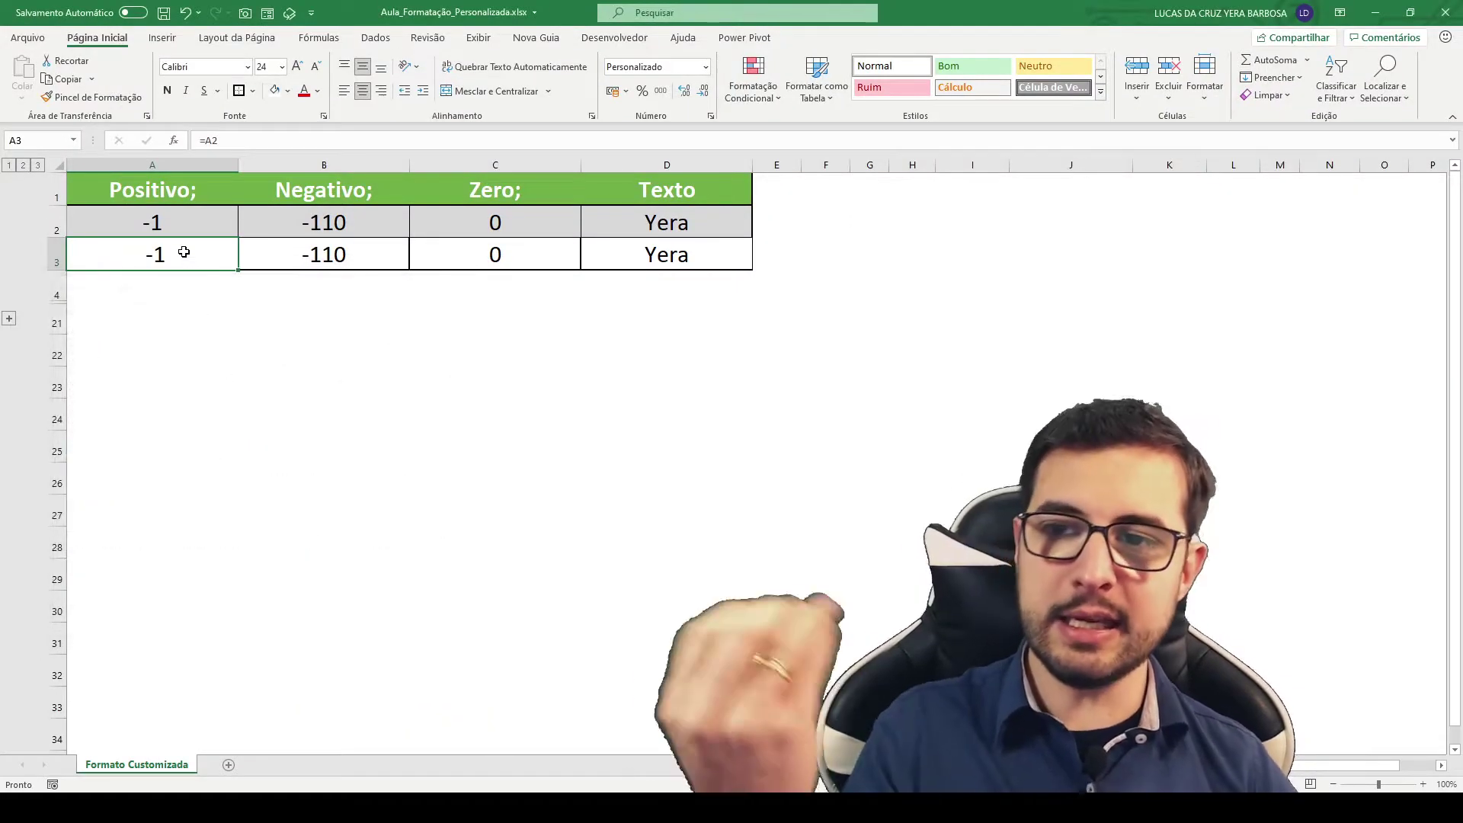
left_click(185, 224)
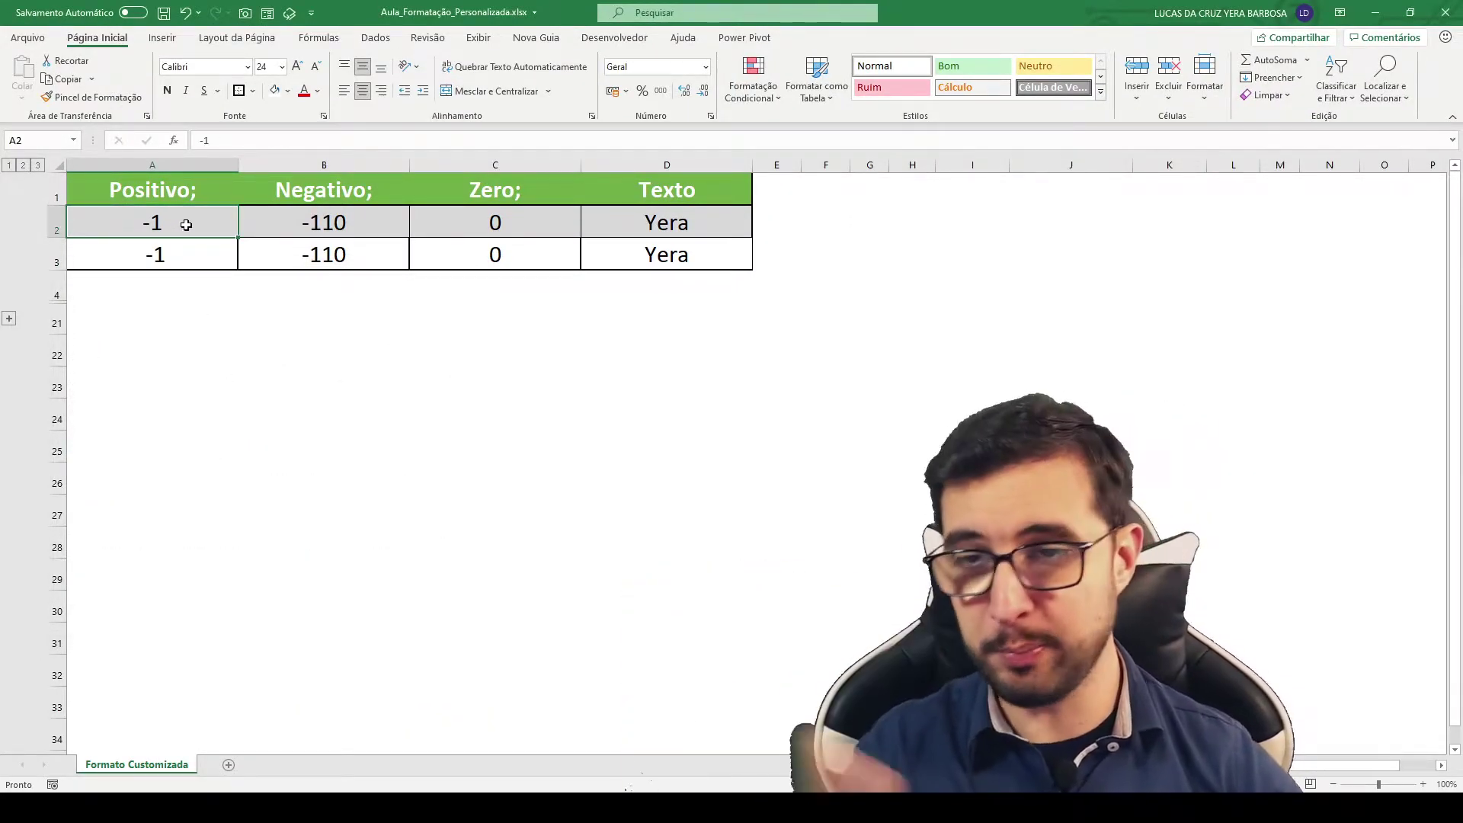
Step: Enter -25 and then 25 in A2, so A3 displays blue R$ 25,00
type("-25")
key("Return")
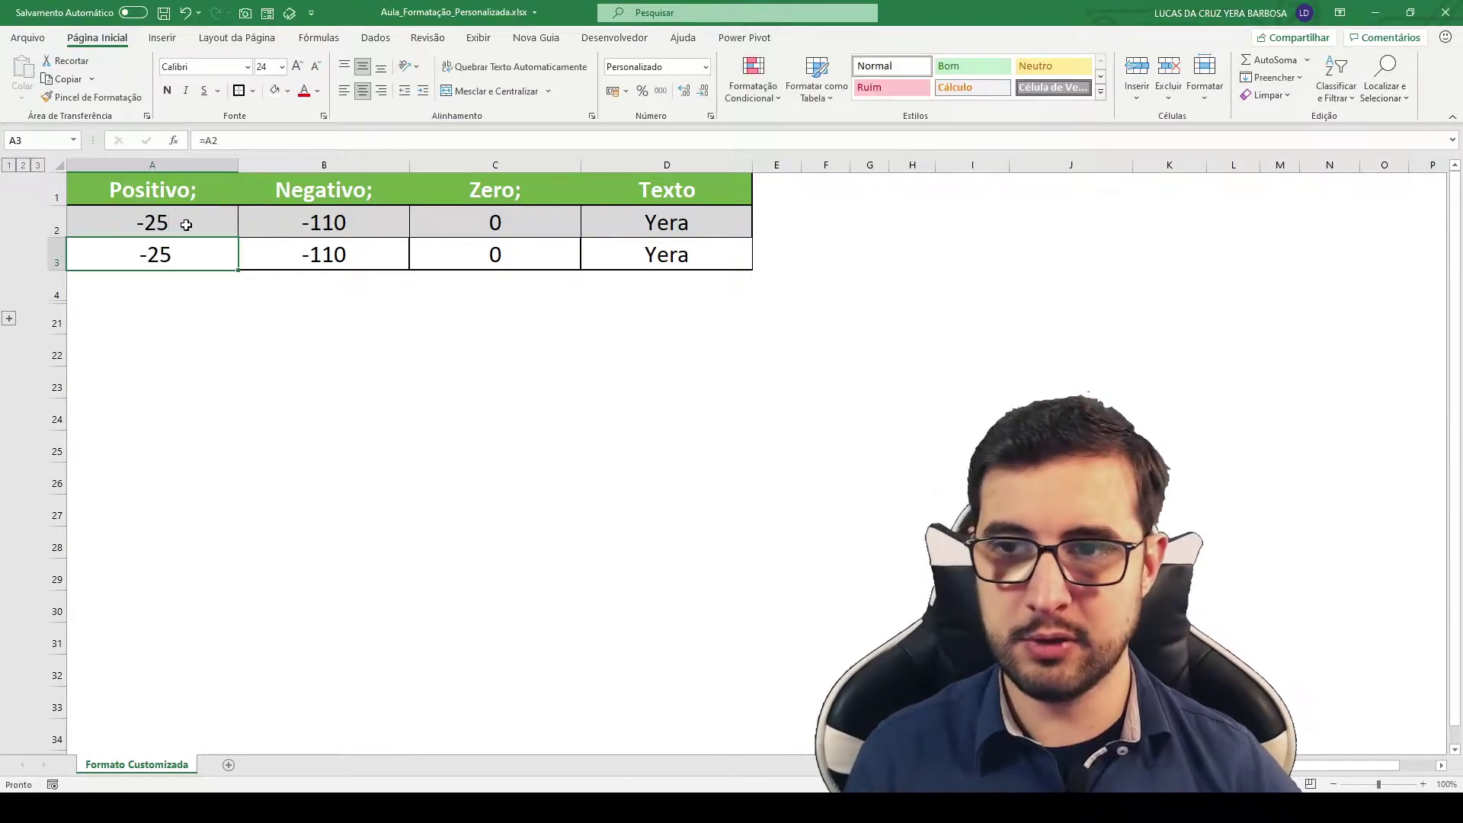
left_click(186, 224)
key("Return")
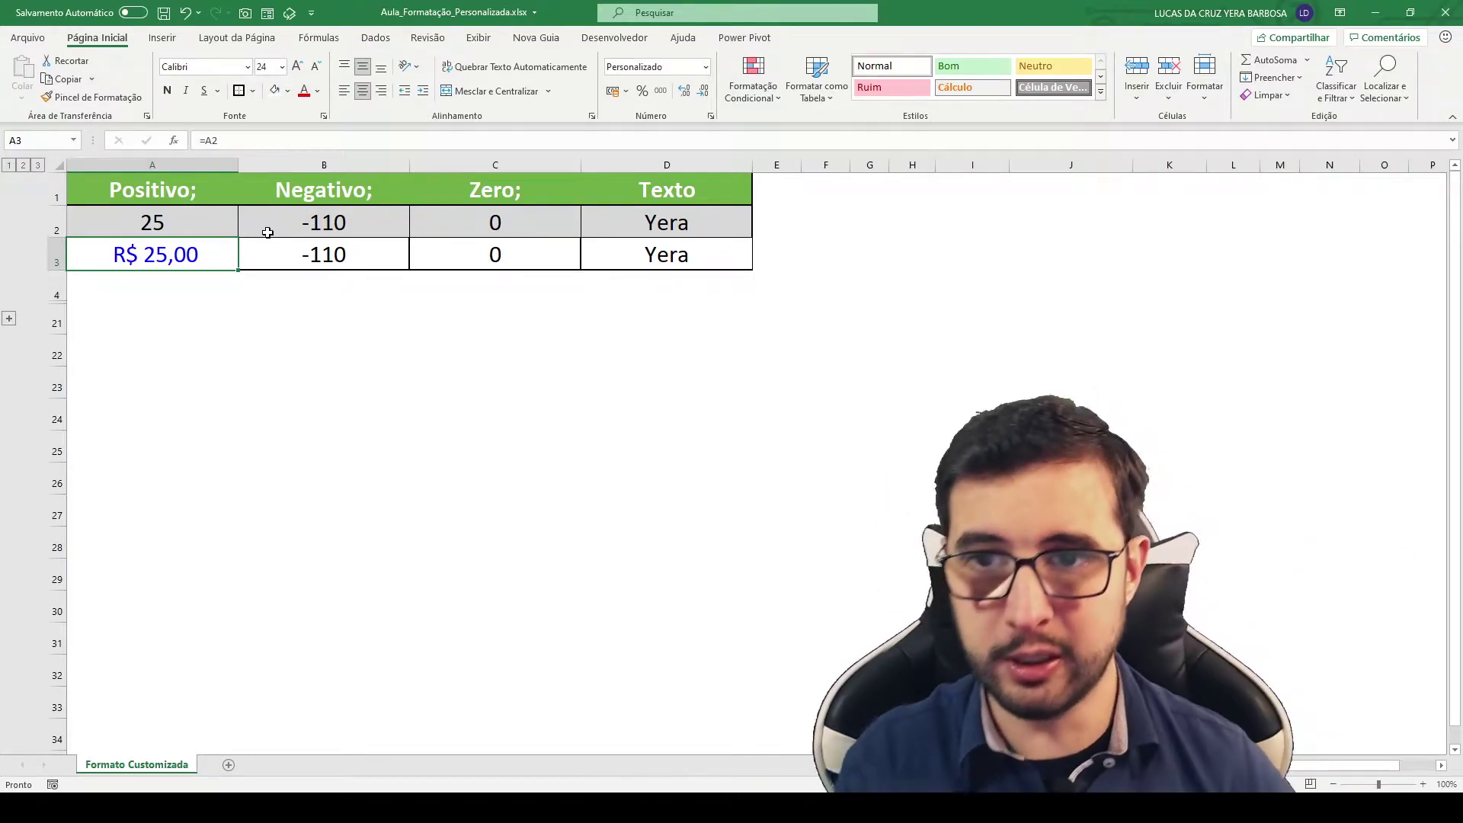
left_click(328, 199)
left_click(323, 254)
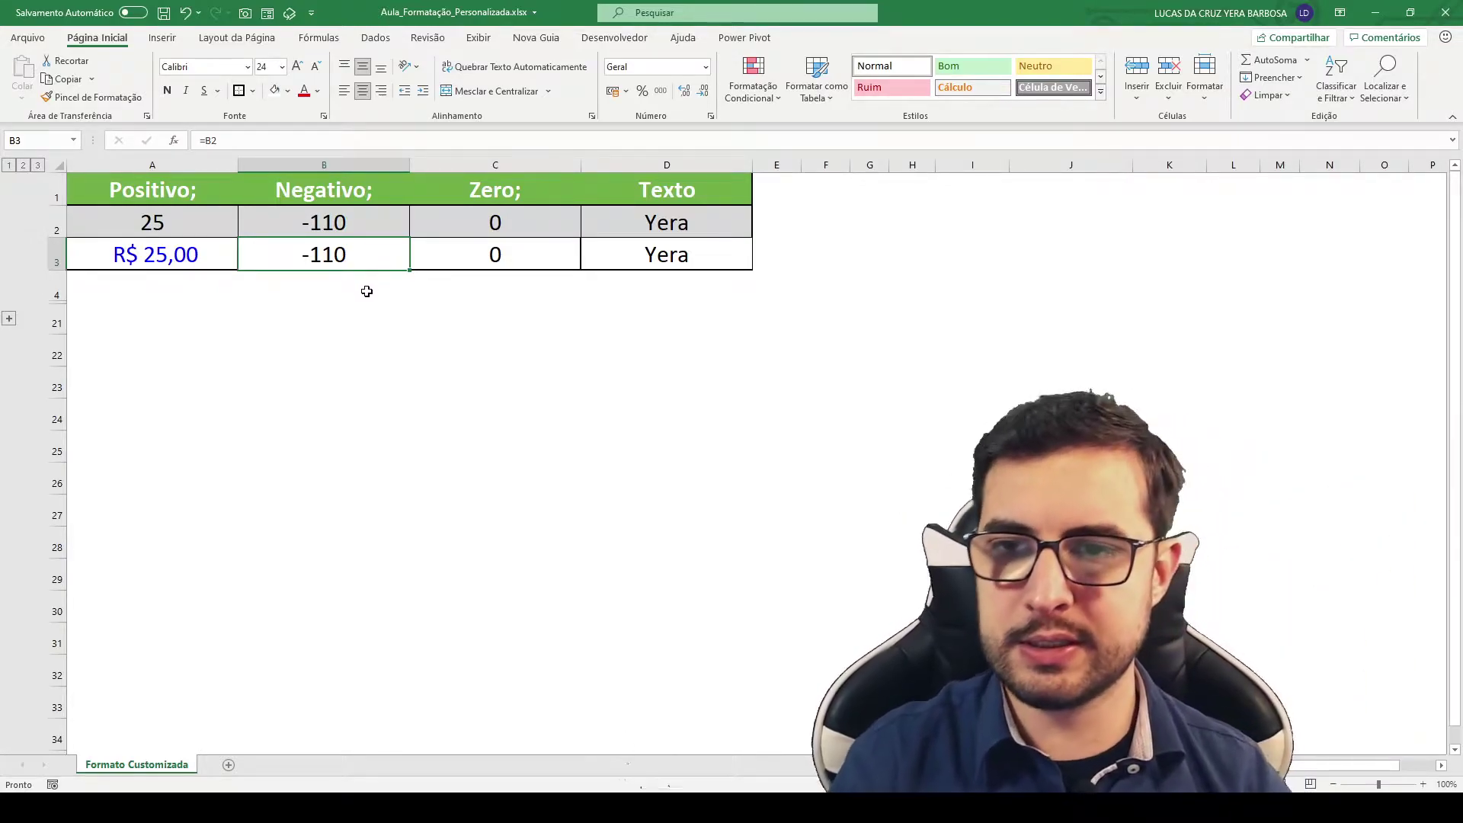
Step: Give B3 the custom format R$ 0,00 ; [Vermelho] (R$ 0,00) for red parenthesized negatives
key("ctrl+1")
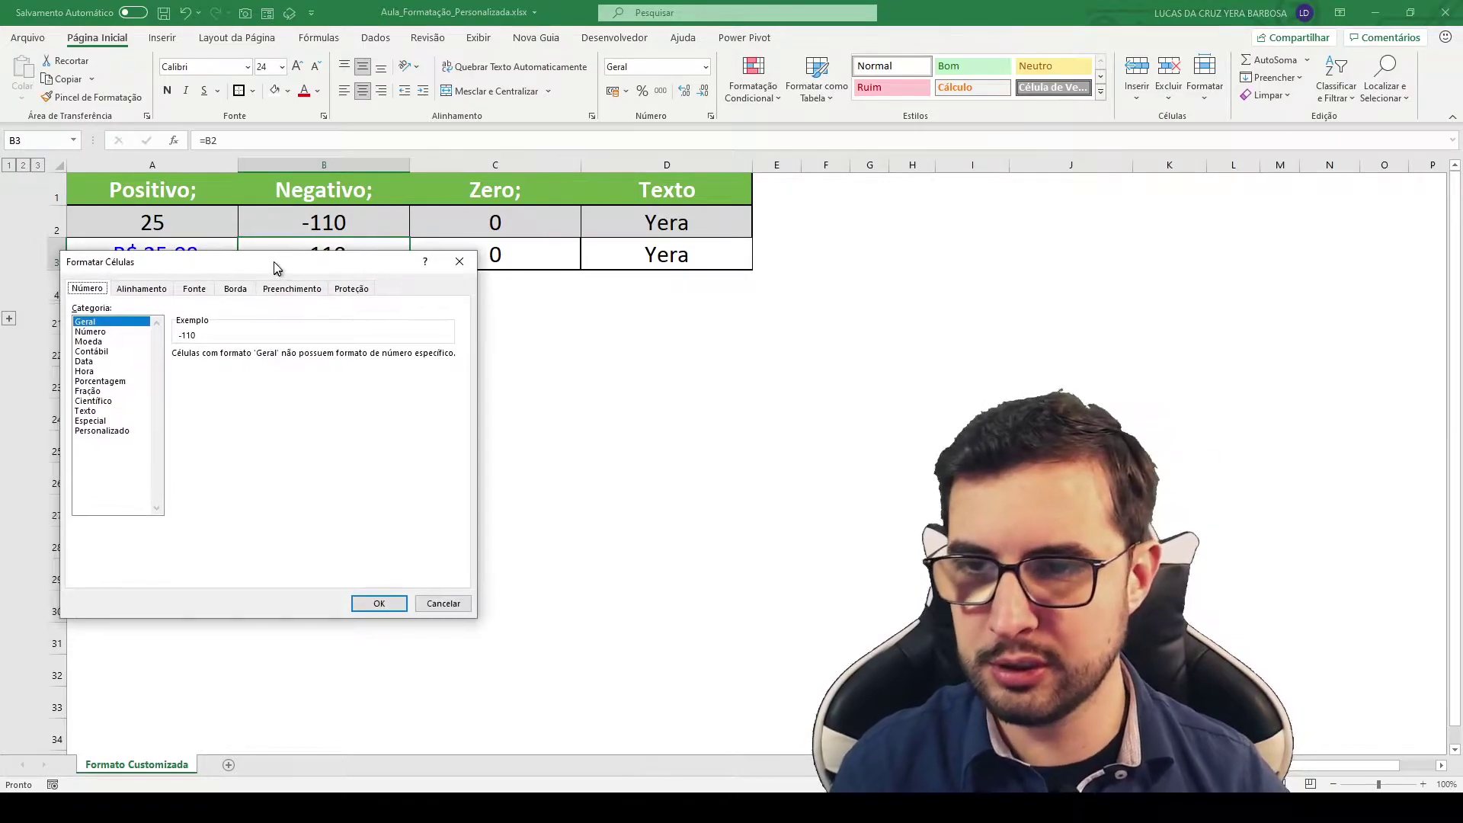
left_click(127, 412)
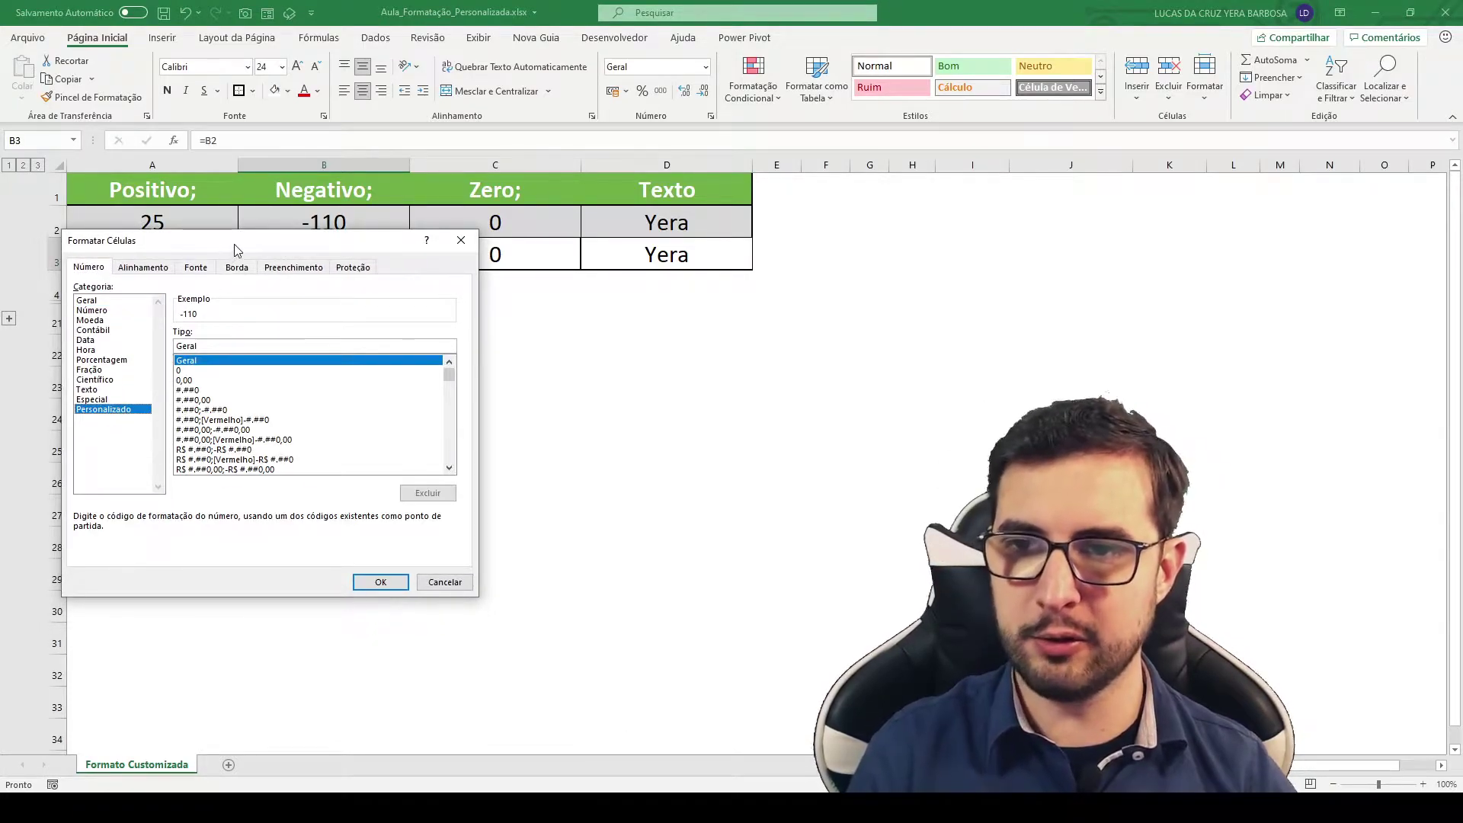
left_click_drag(233, 245, 228, 322)
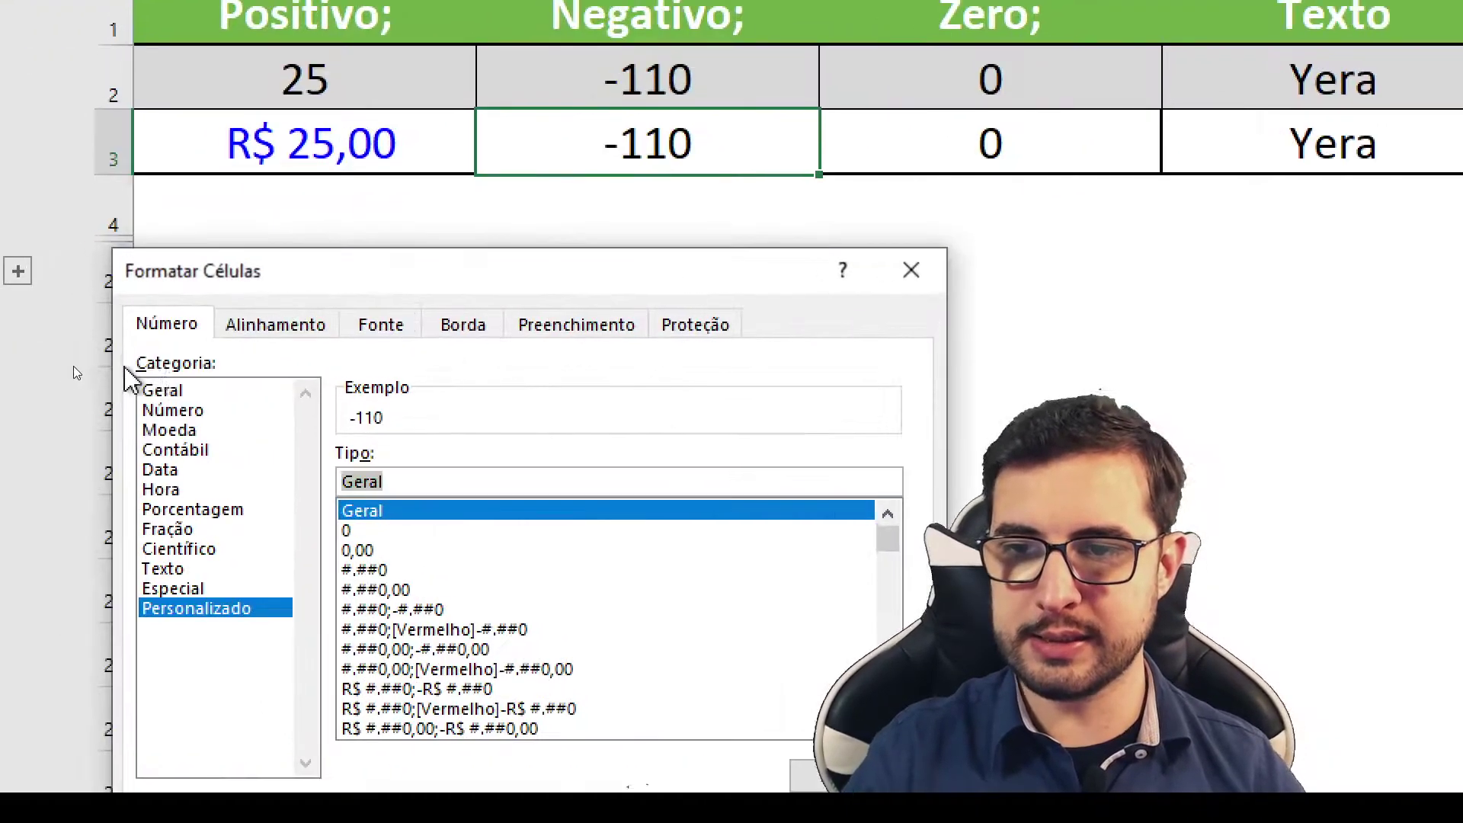
type("R$")
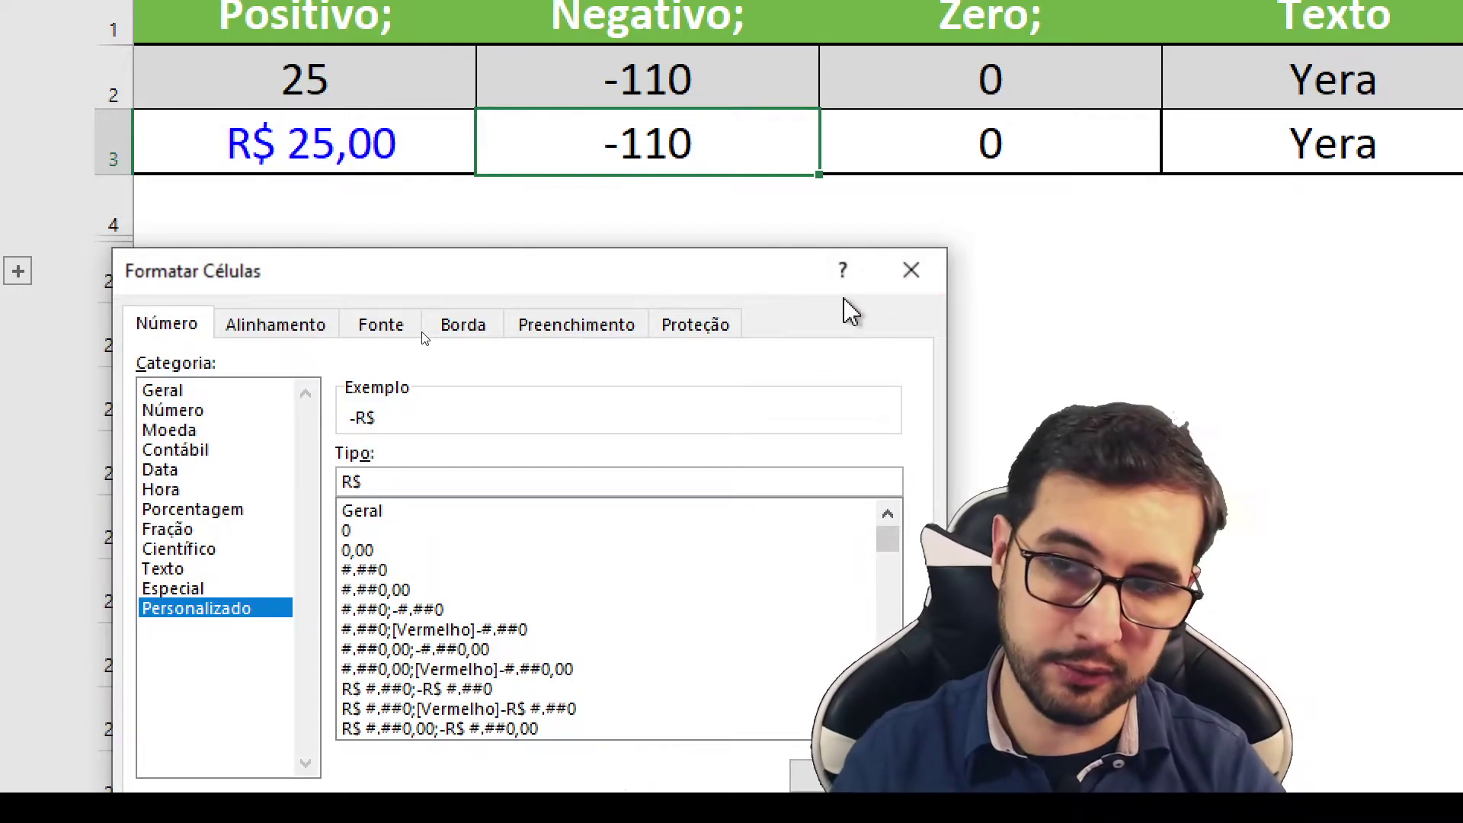
type(" 00")
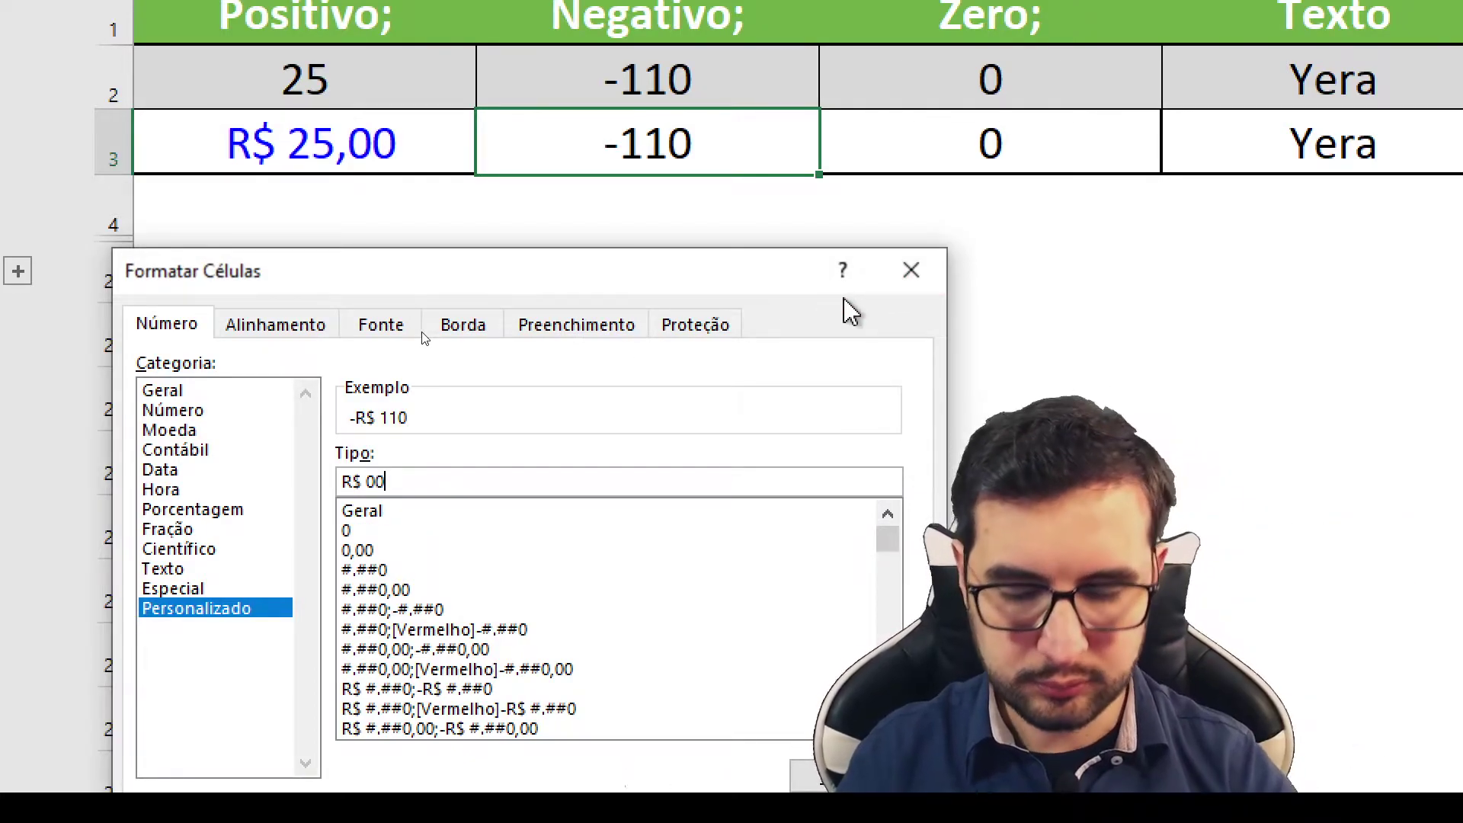
key("BackSpace")
type(",00")
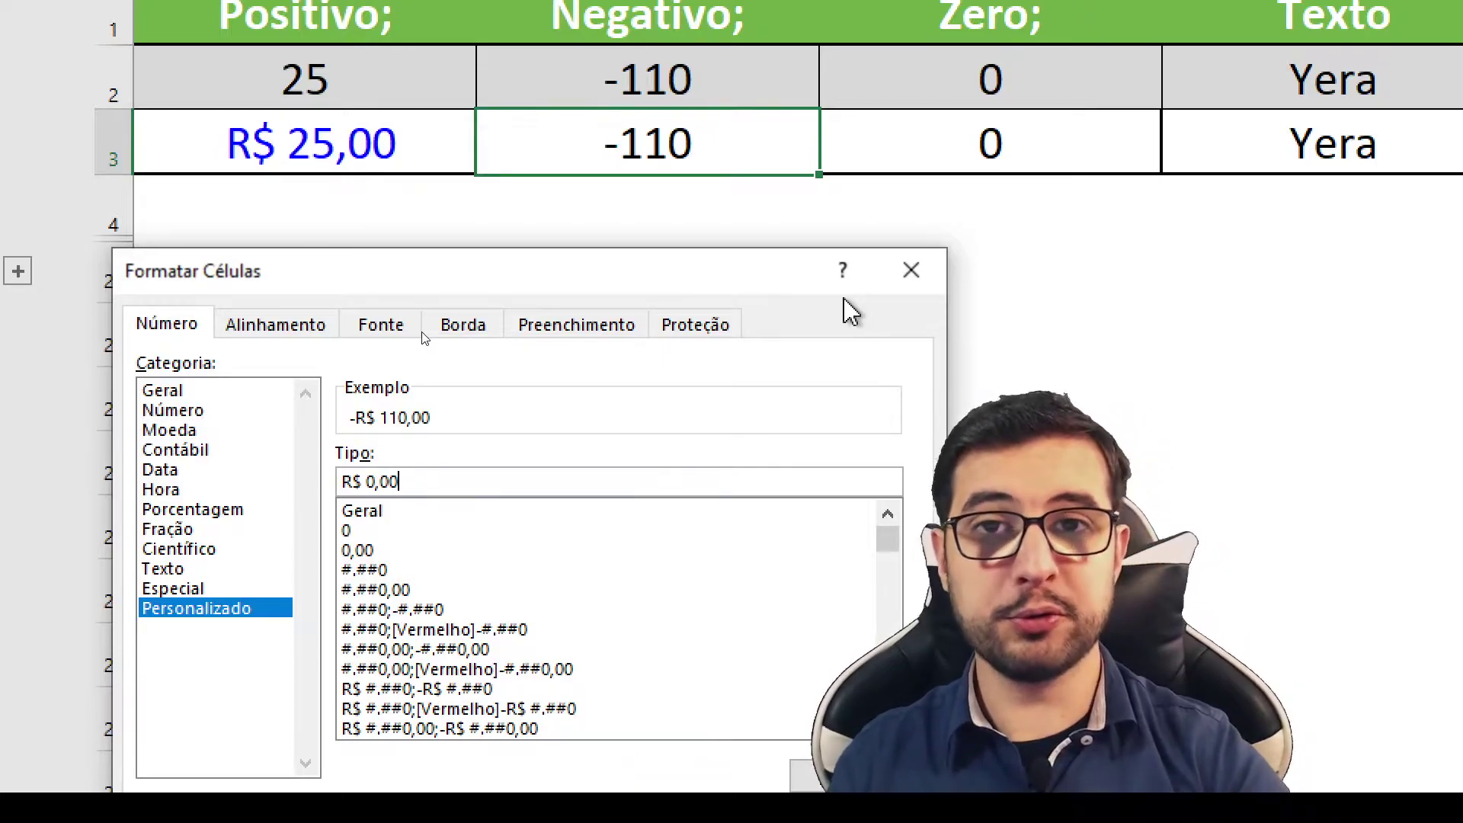
type(" ;")
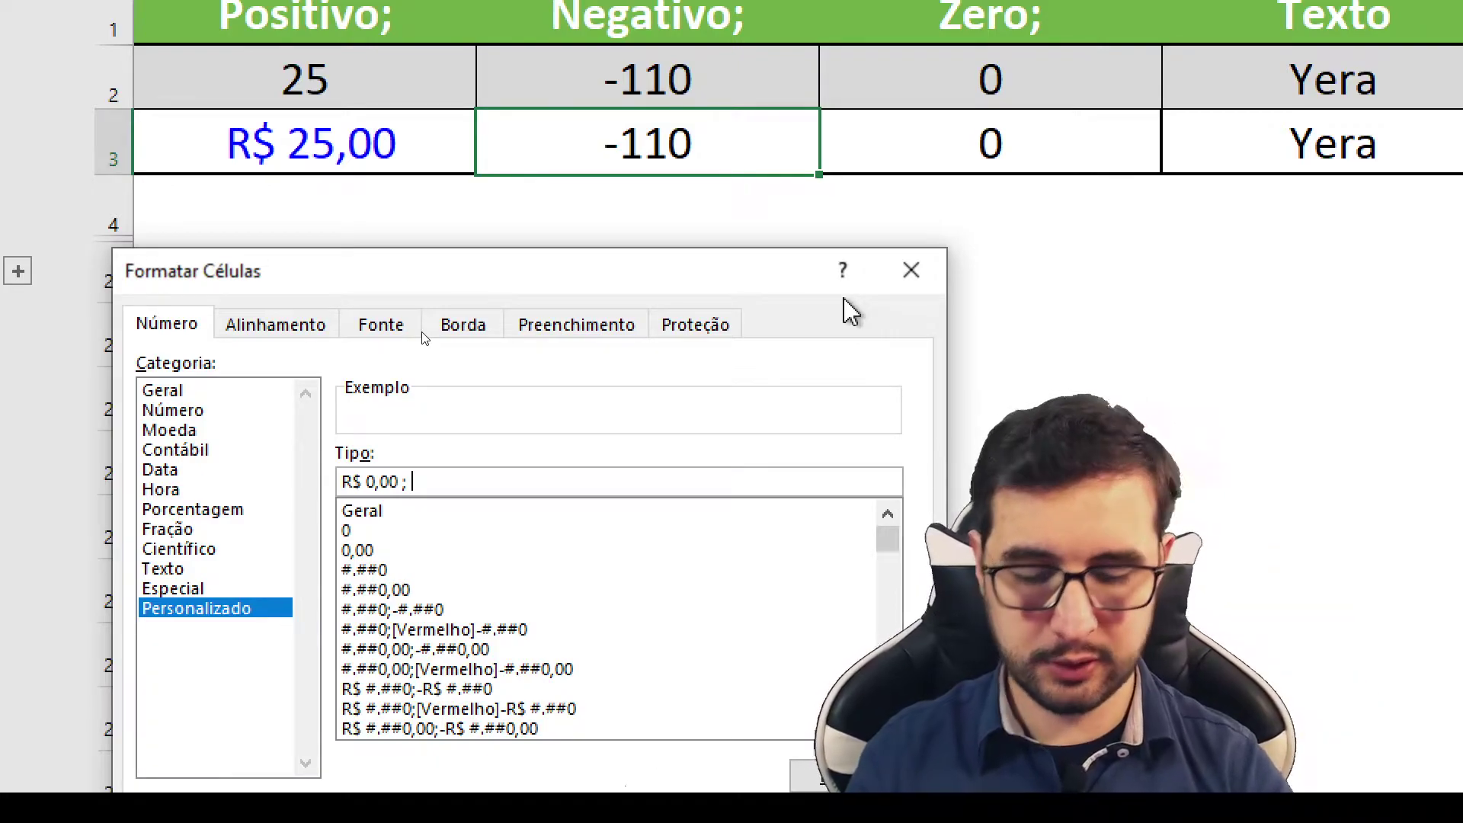
type(" [Ver")
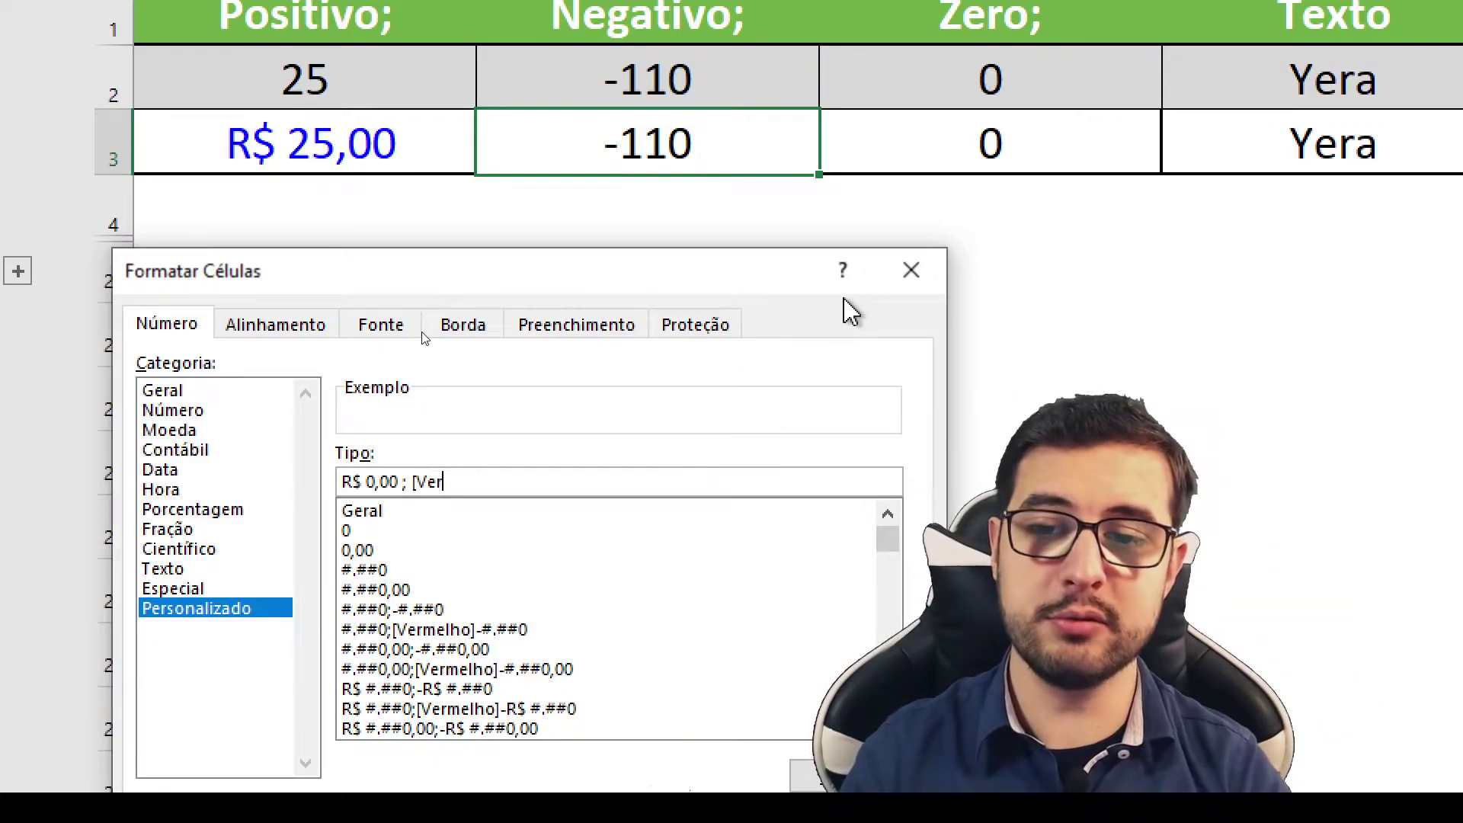
type("melho]")
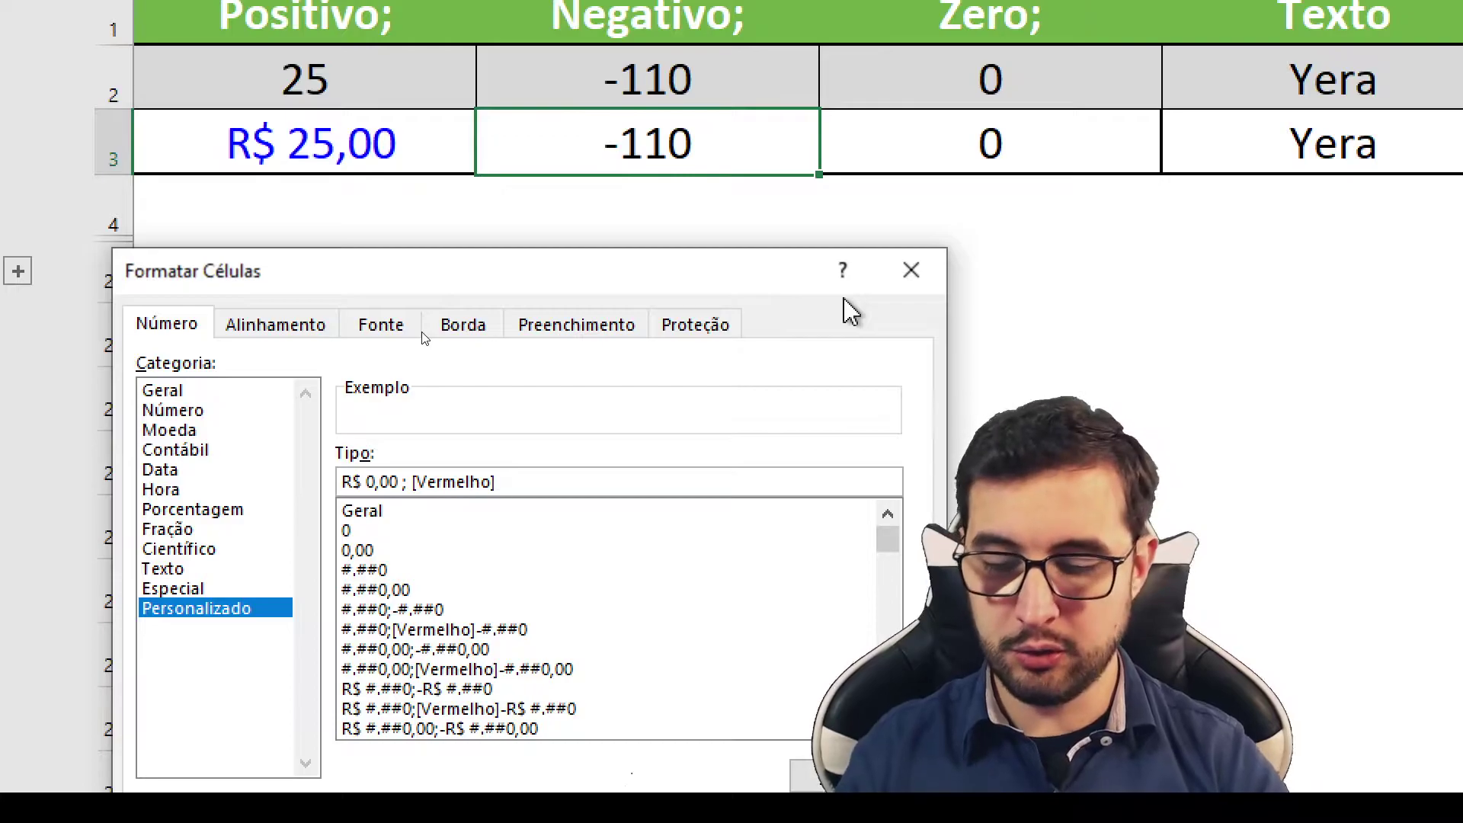
type(" R$")
key("BackSpace")
key("BackSpace")
type("R$ ")
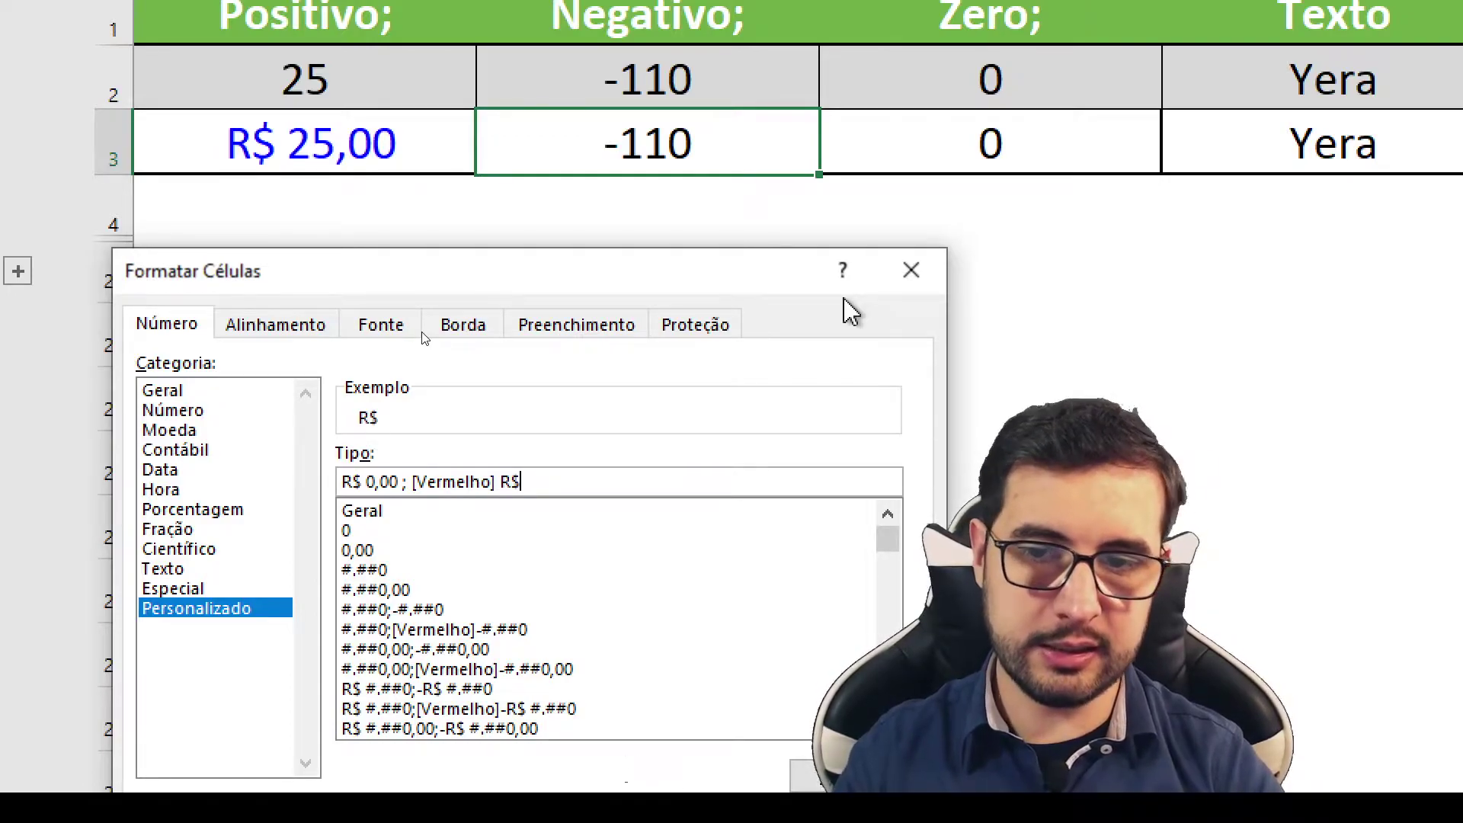
type("0,00")
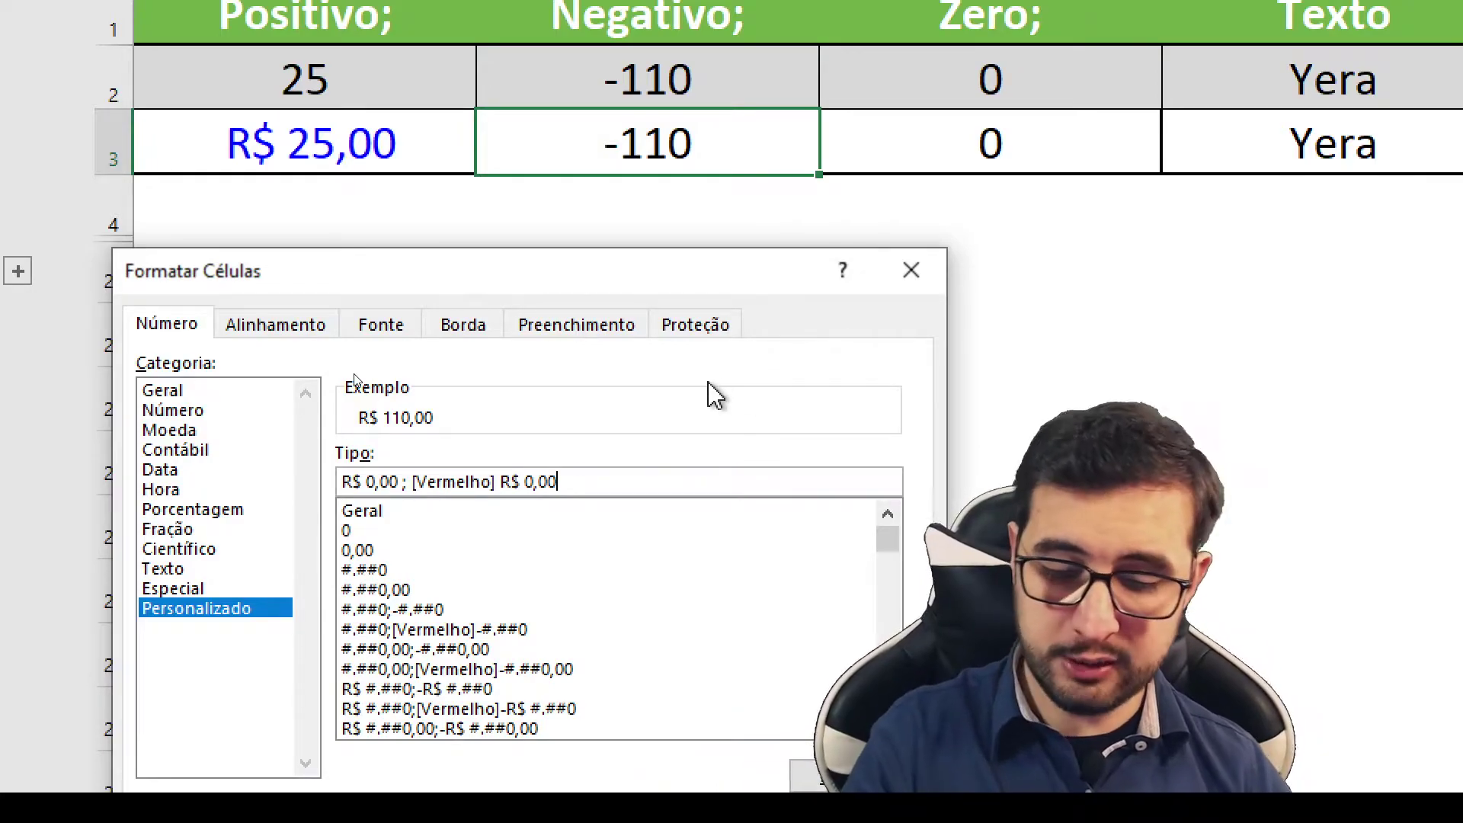
type(";0")
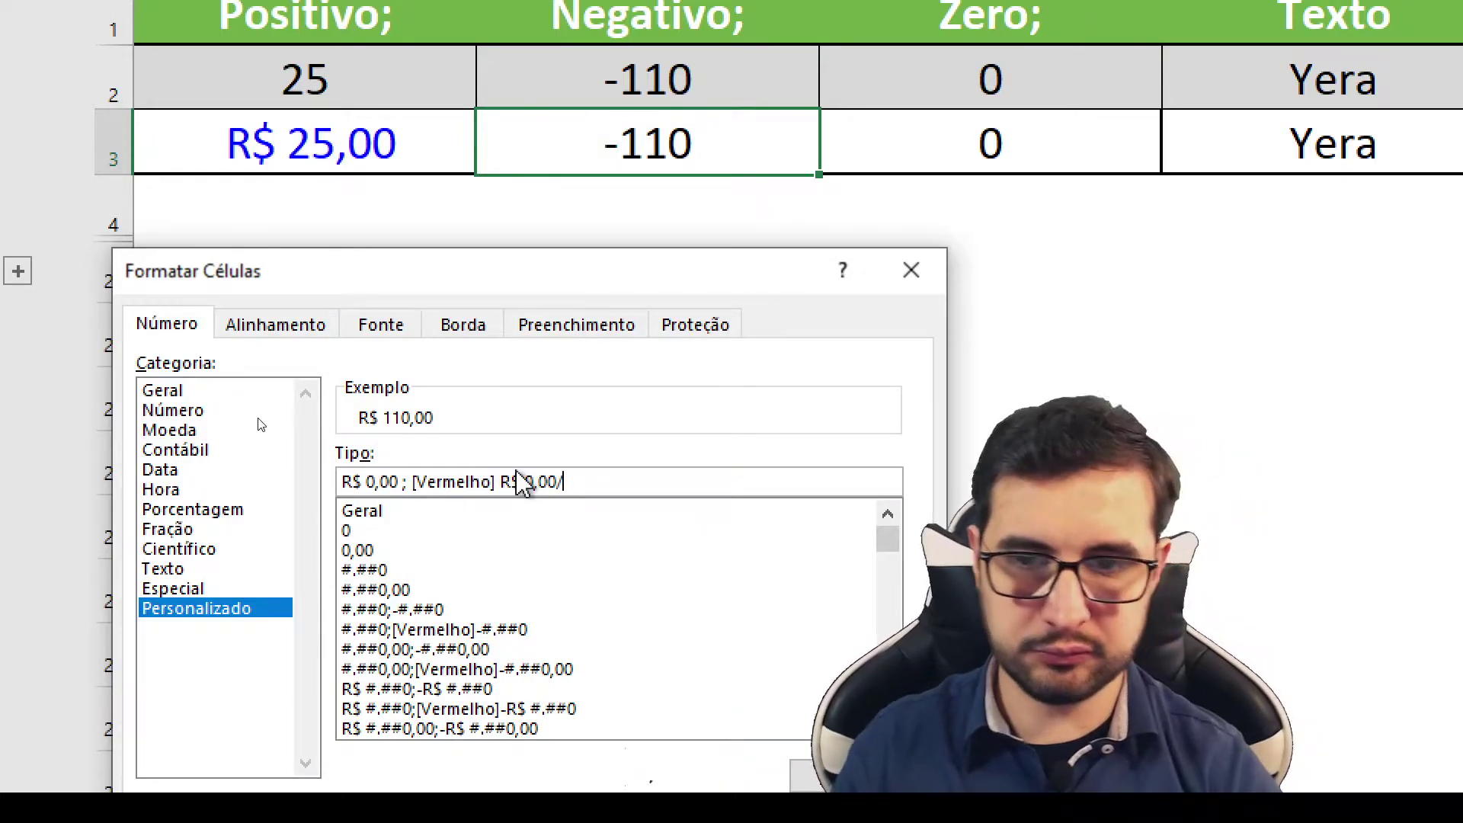
left_click(500, 482)
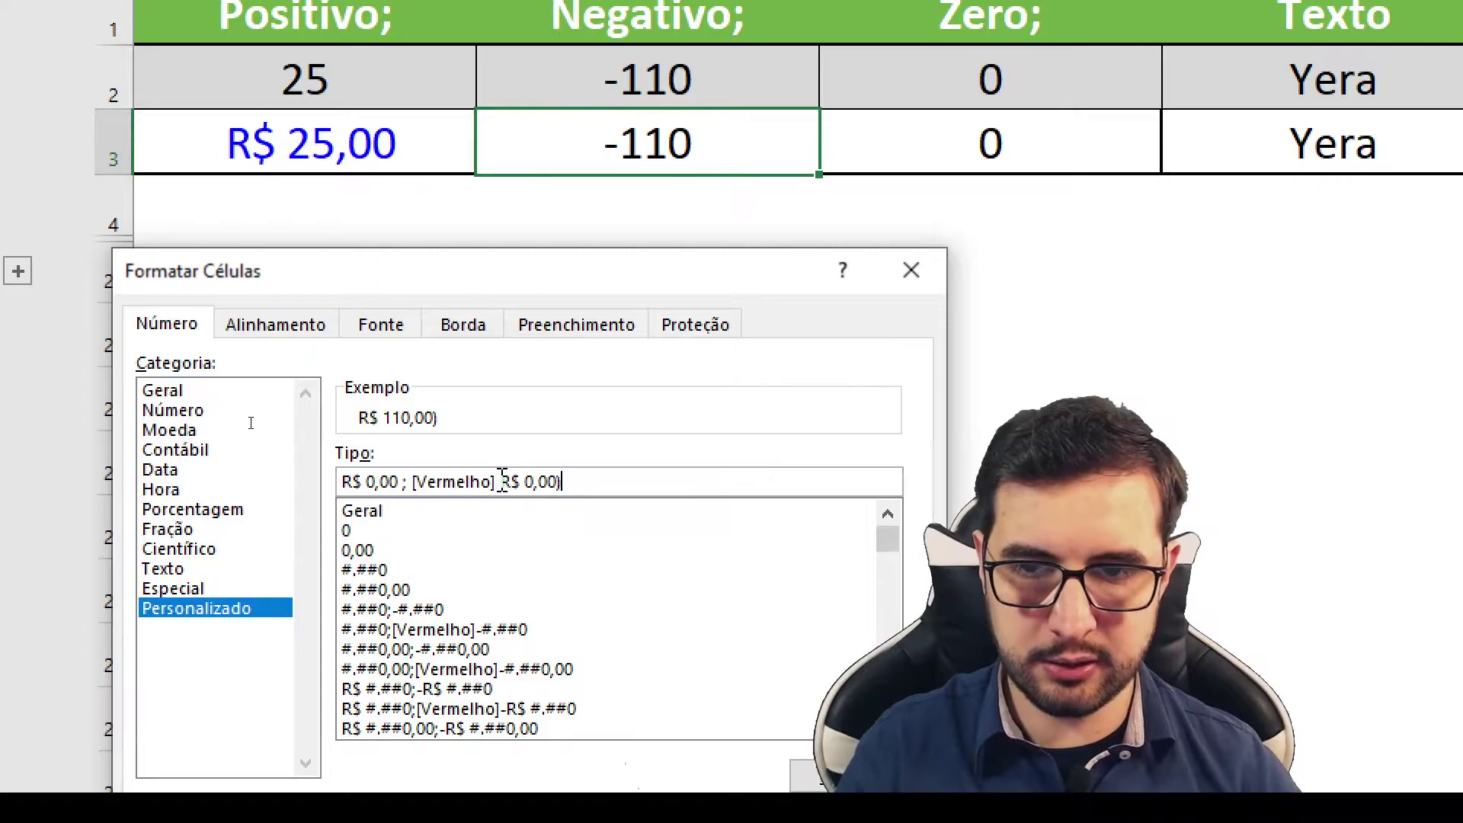
type("(")
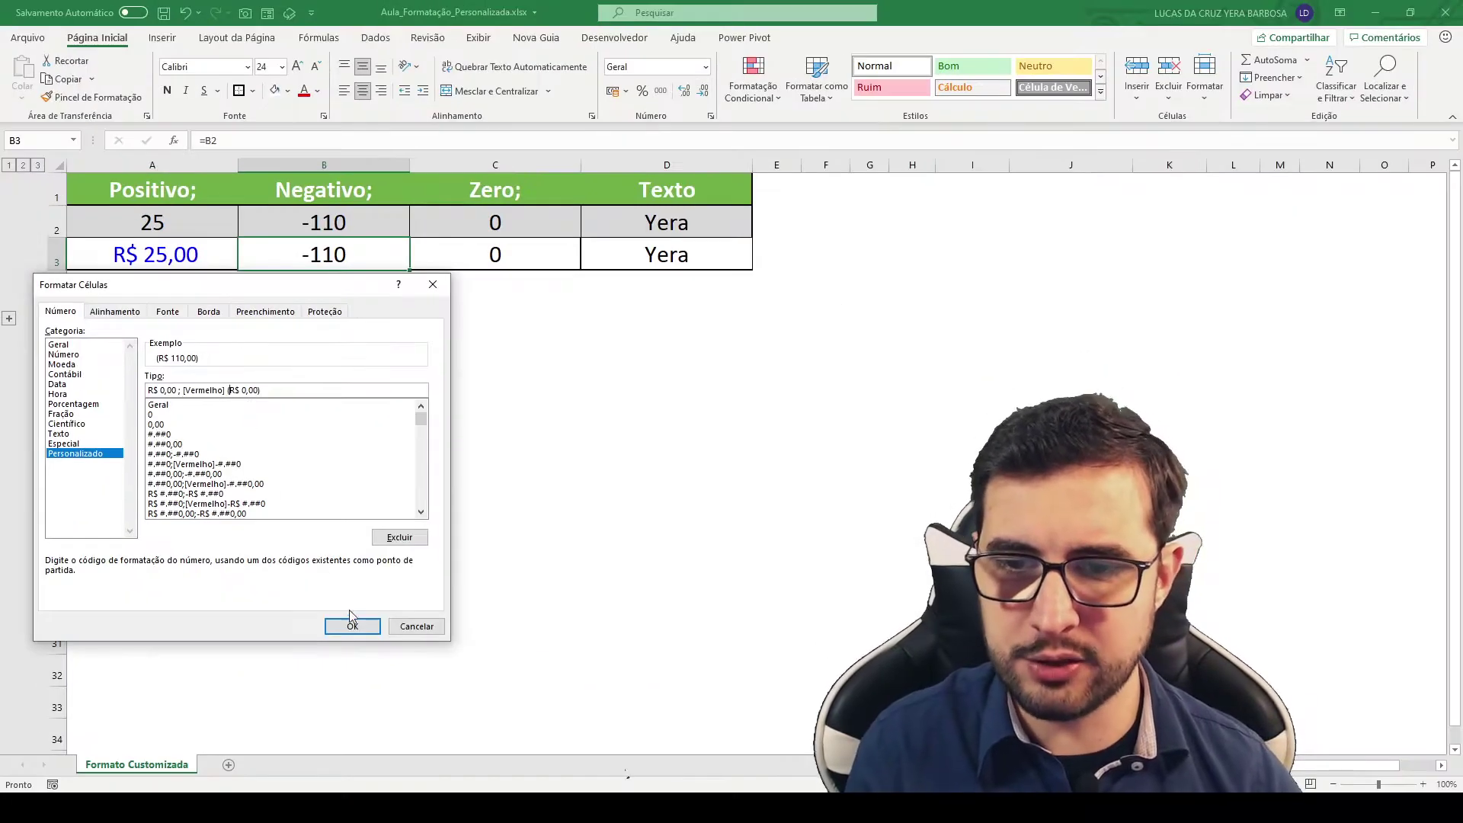
left_click(352, 626)
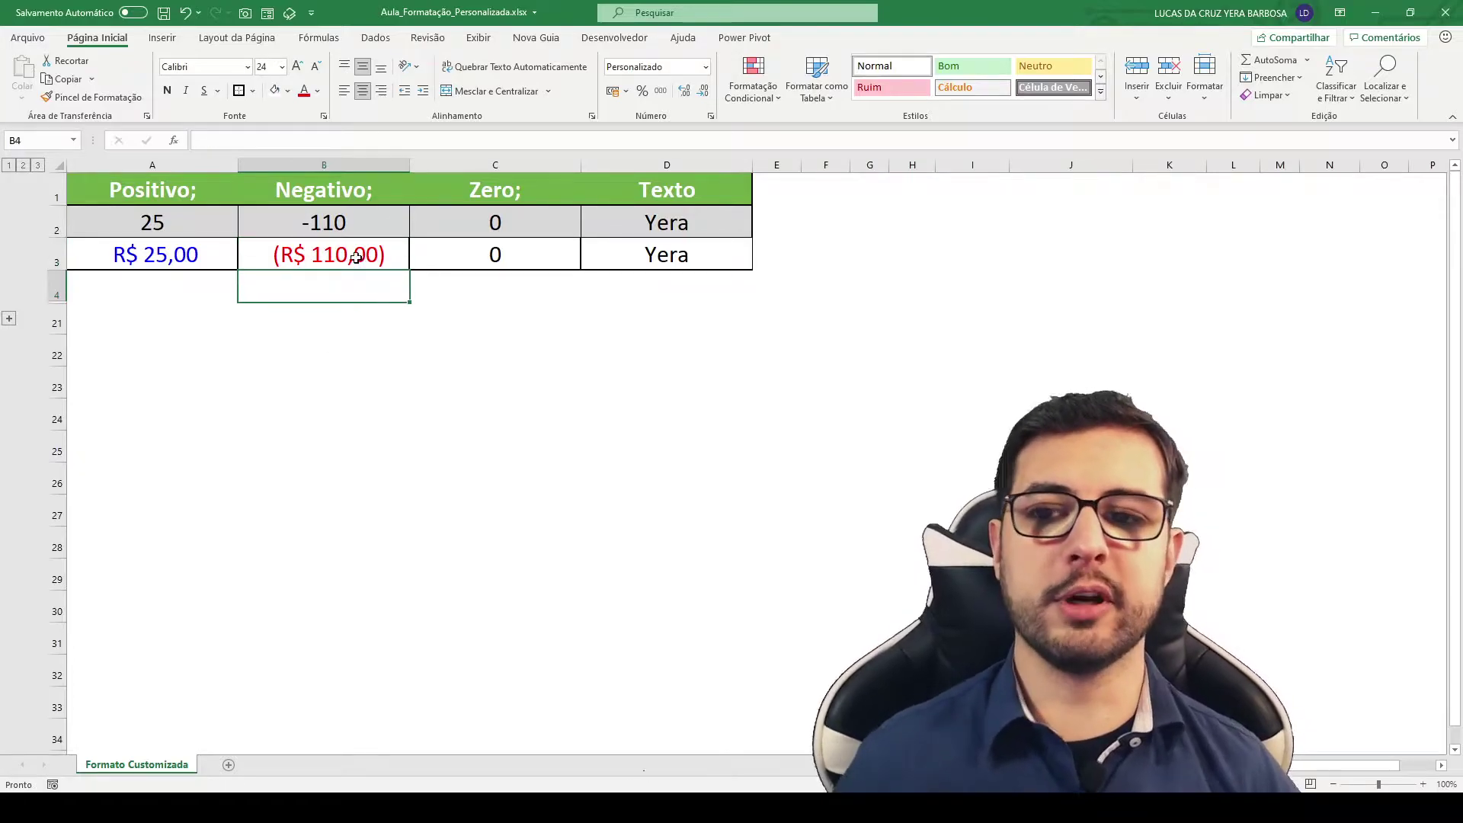
Step: Enter 25 in B2 and review B3's format code without changing it
left_click(324, 215)
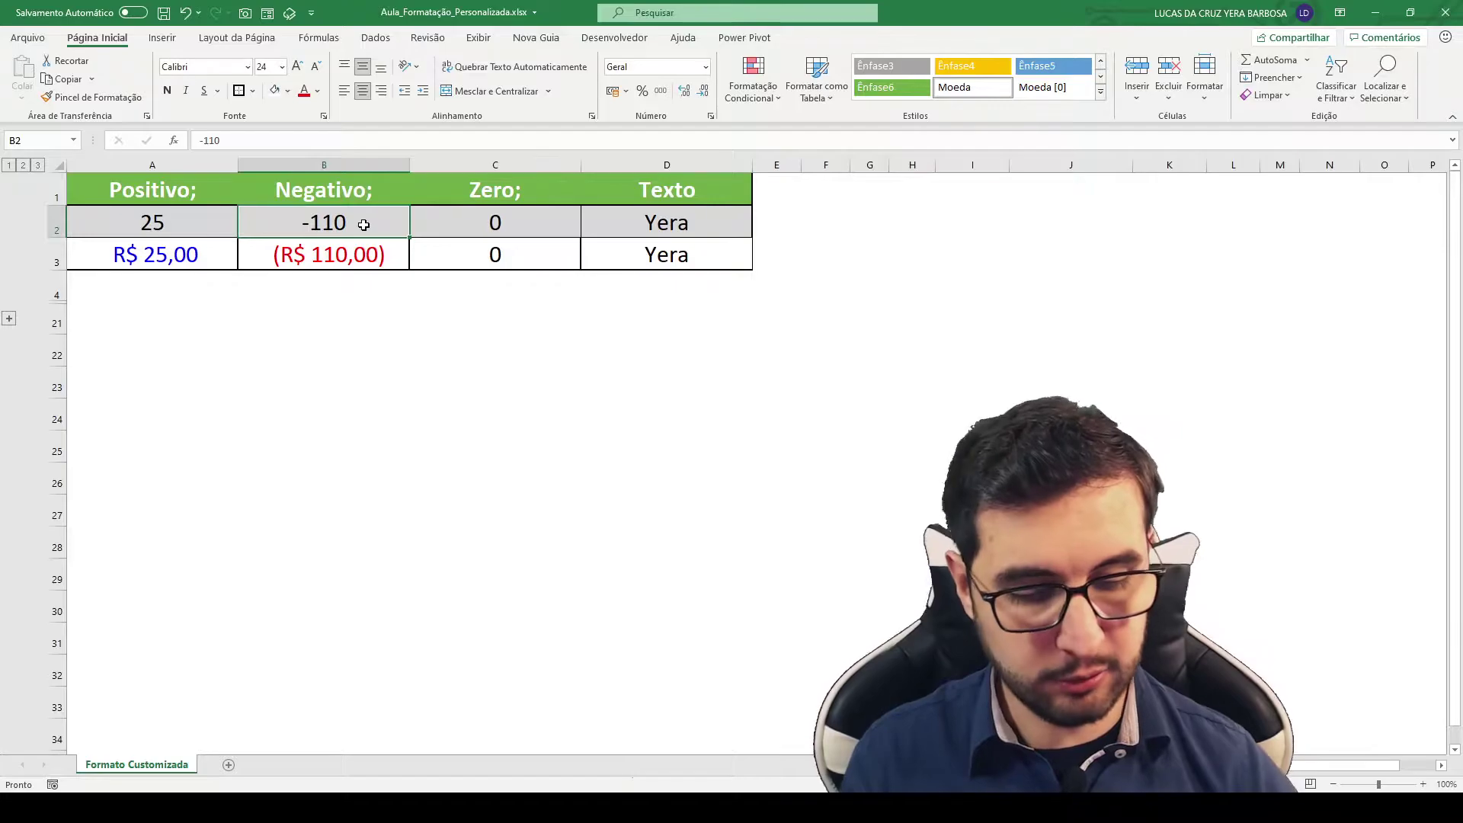
type("25")
key("Return")
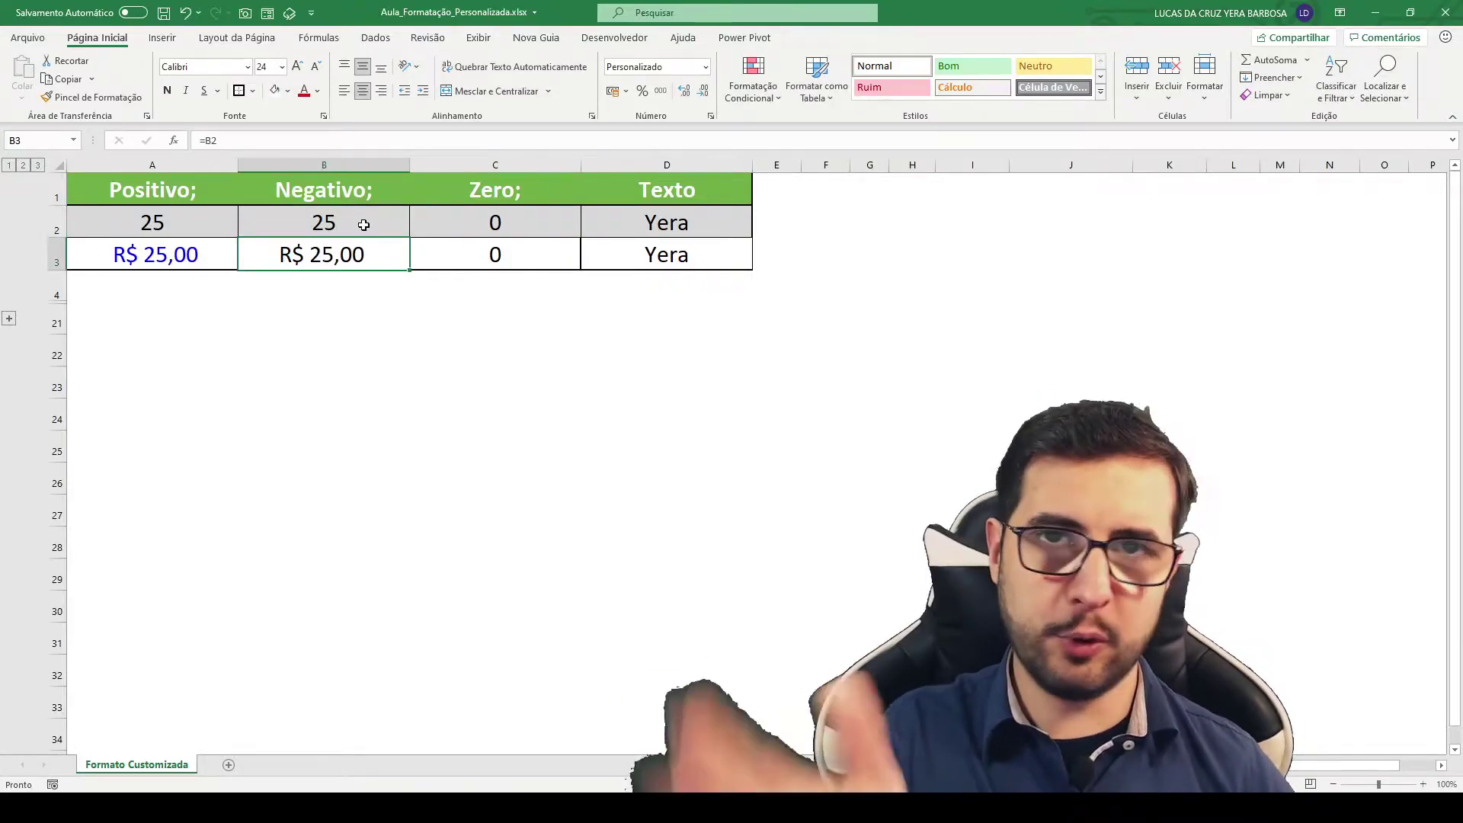
key("ctrl+1")
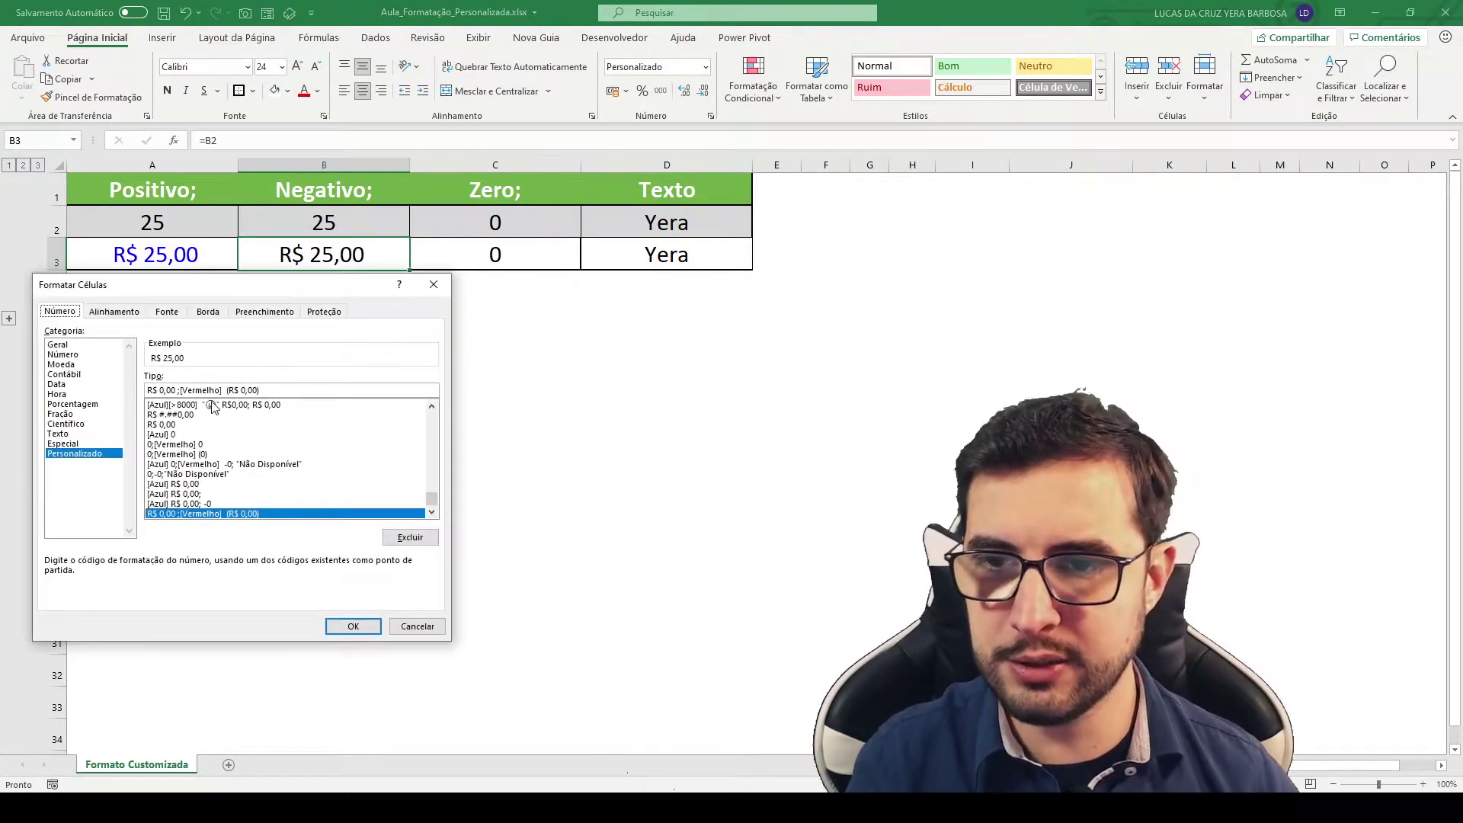
left_click_drag(181, 395, 305, 429)
left_click_drag(132, 384, 178, 397)
key("Escape")
key("Escape")
Step: Change B2 to -125 so B3 shows red (R$ 125,00)
left_click(381, 234)
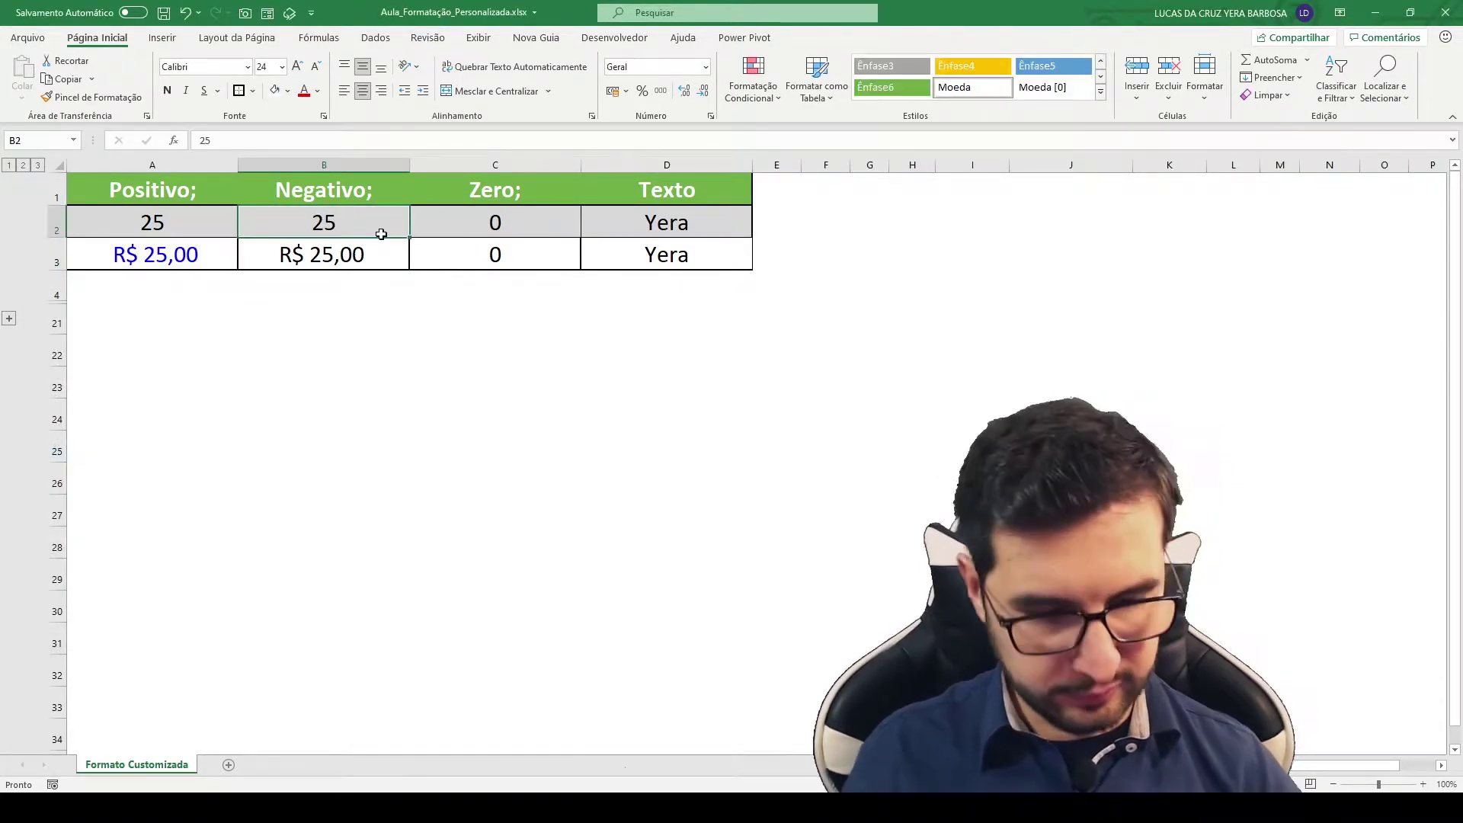
type("-125")
key("Return")
left_click(450, 224)
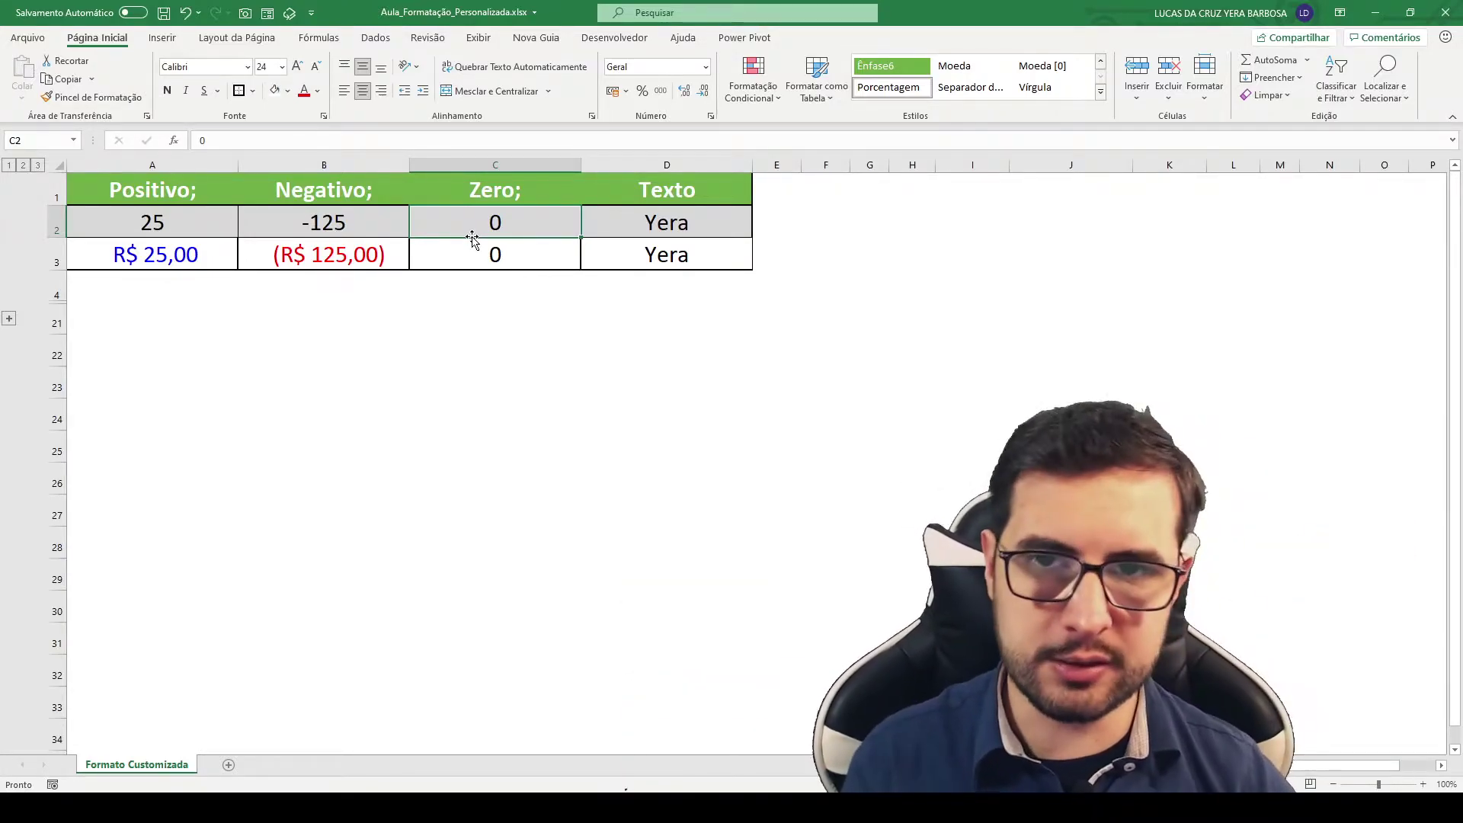
Step: Give C3 the custom format Geral; Geral; "Não Disponível" so its zero reads Não Disponível
left_click(516, 258)
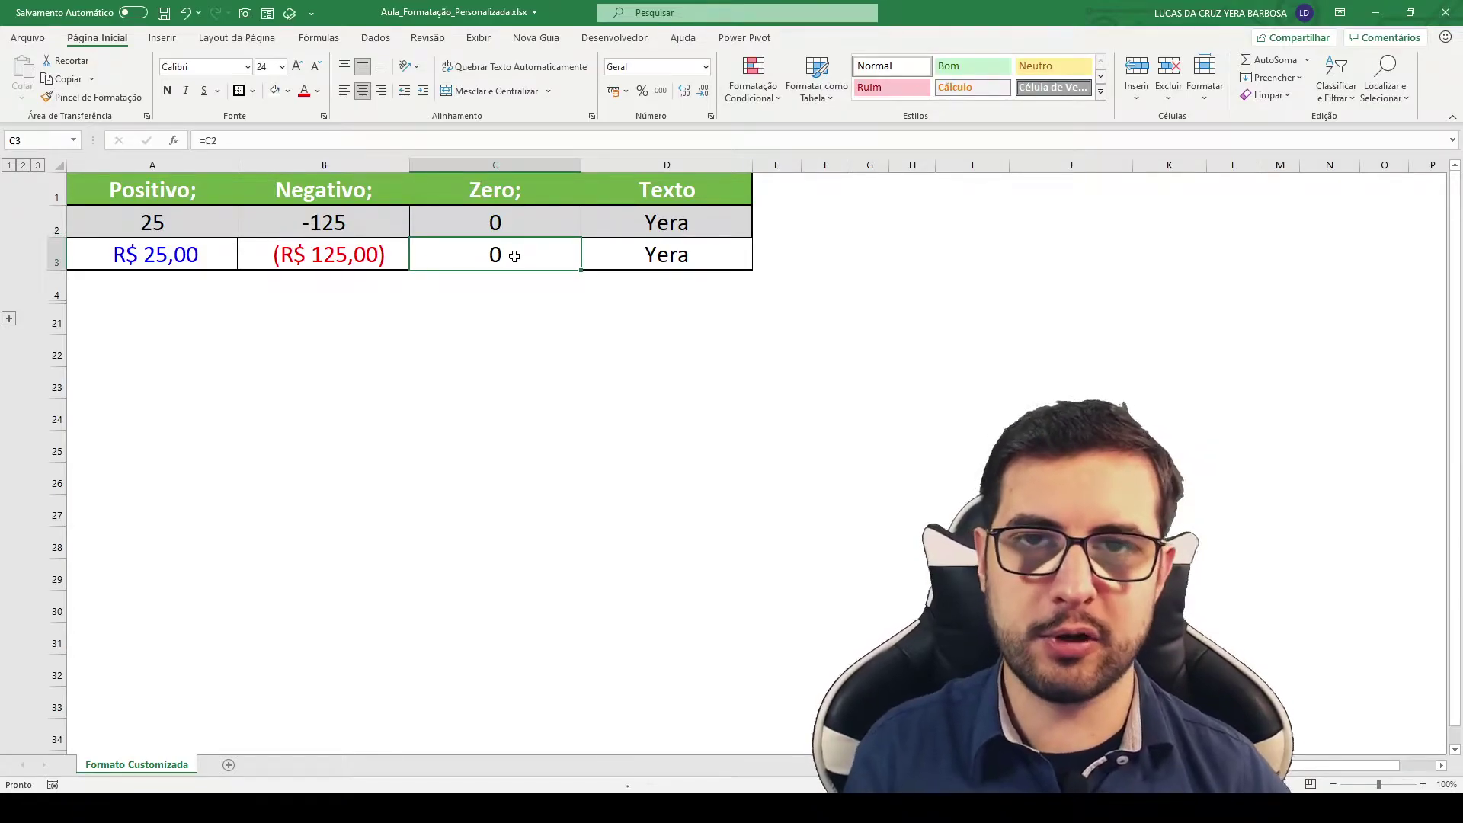
key("ctrl+1")
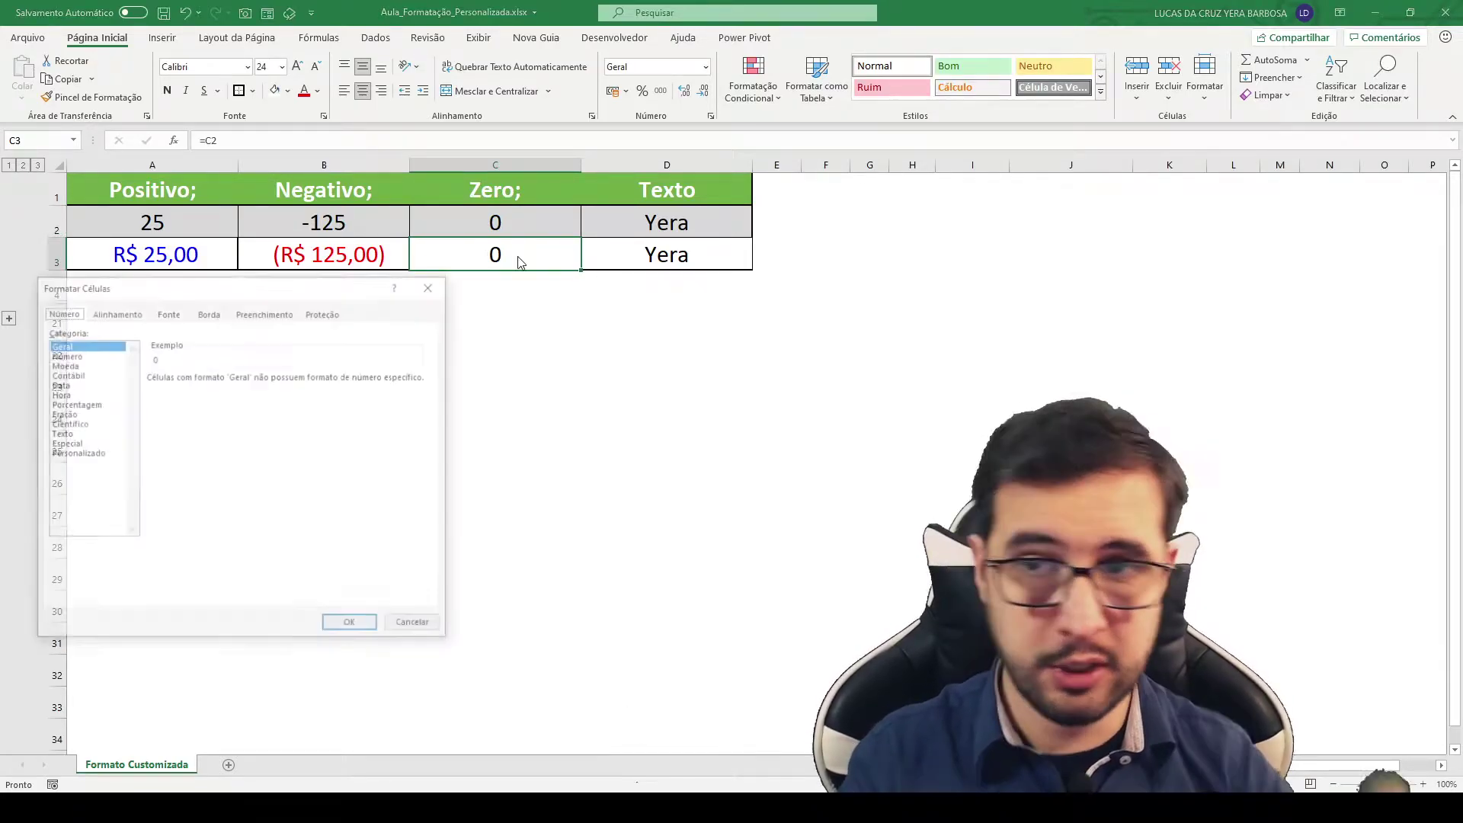
left_click_drag(348, 280, 386, 274)
left_click(126, 448)
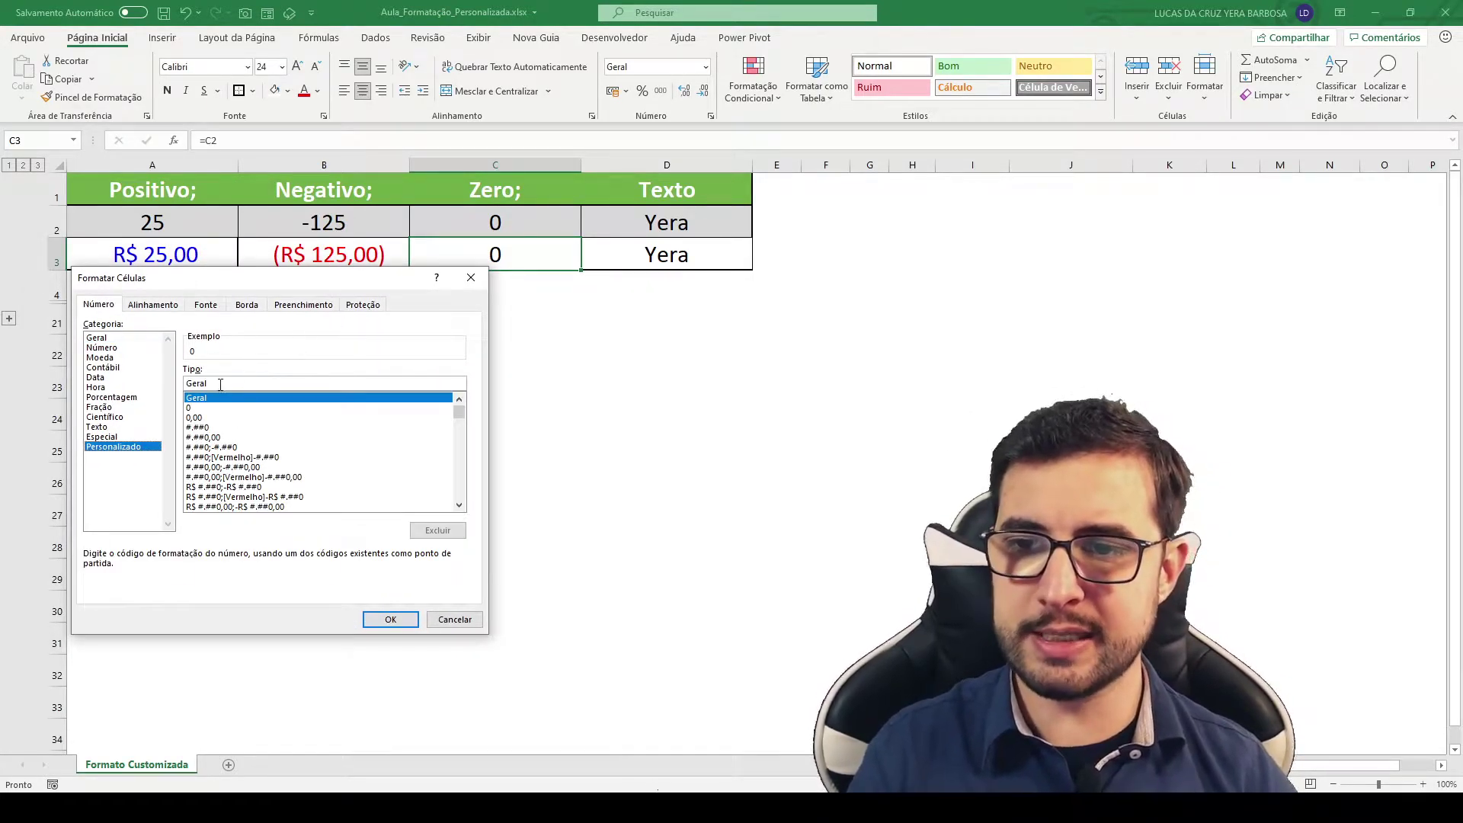
left_click_drag(220, 384, 137, 389)
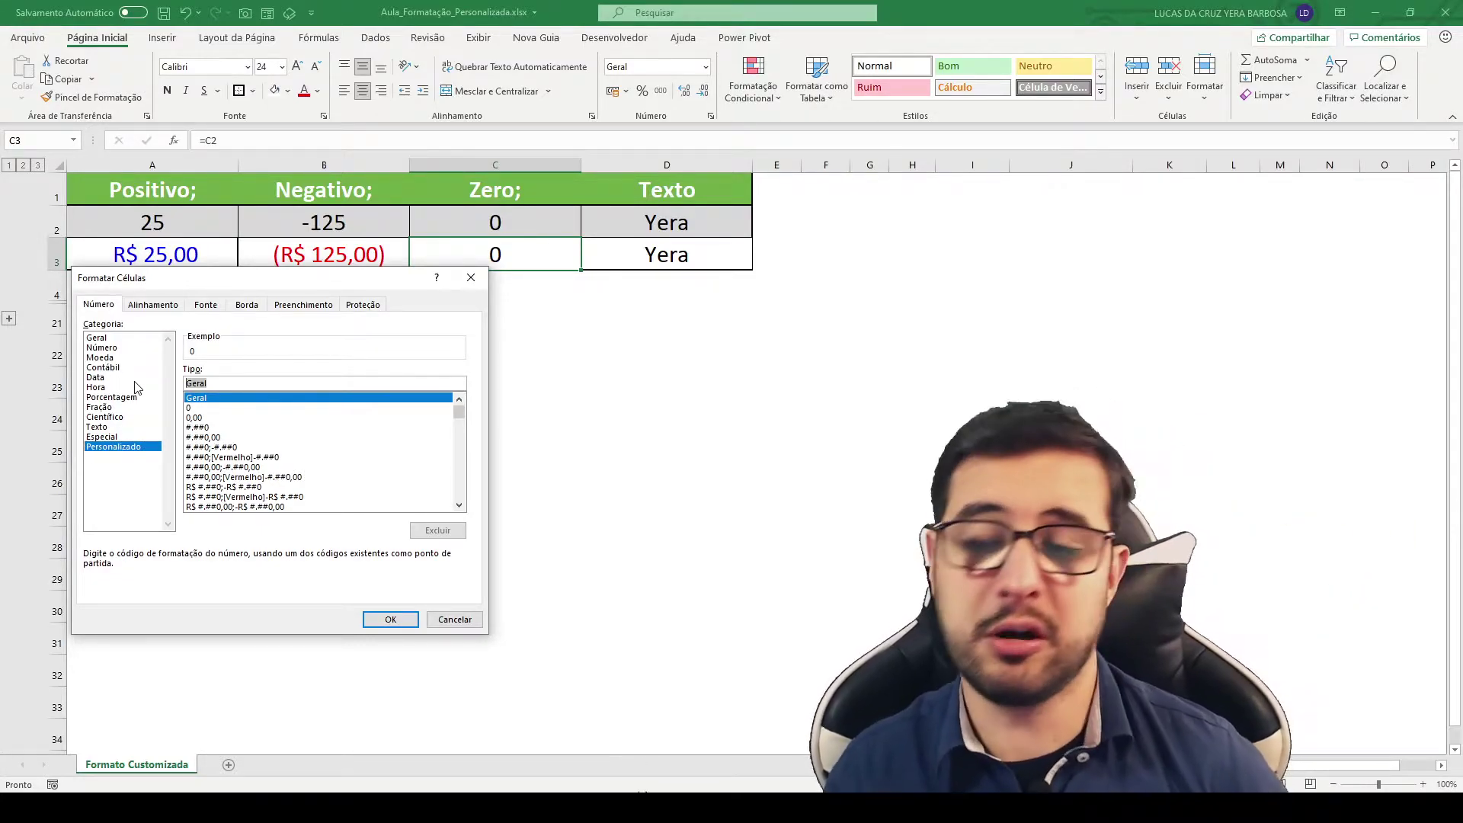
left_click(249, 385)
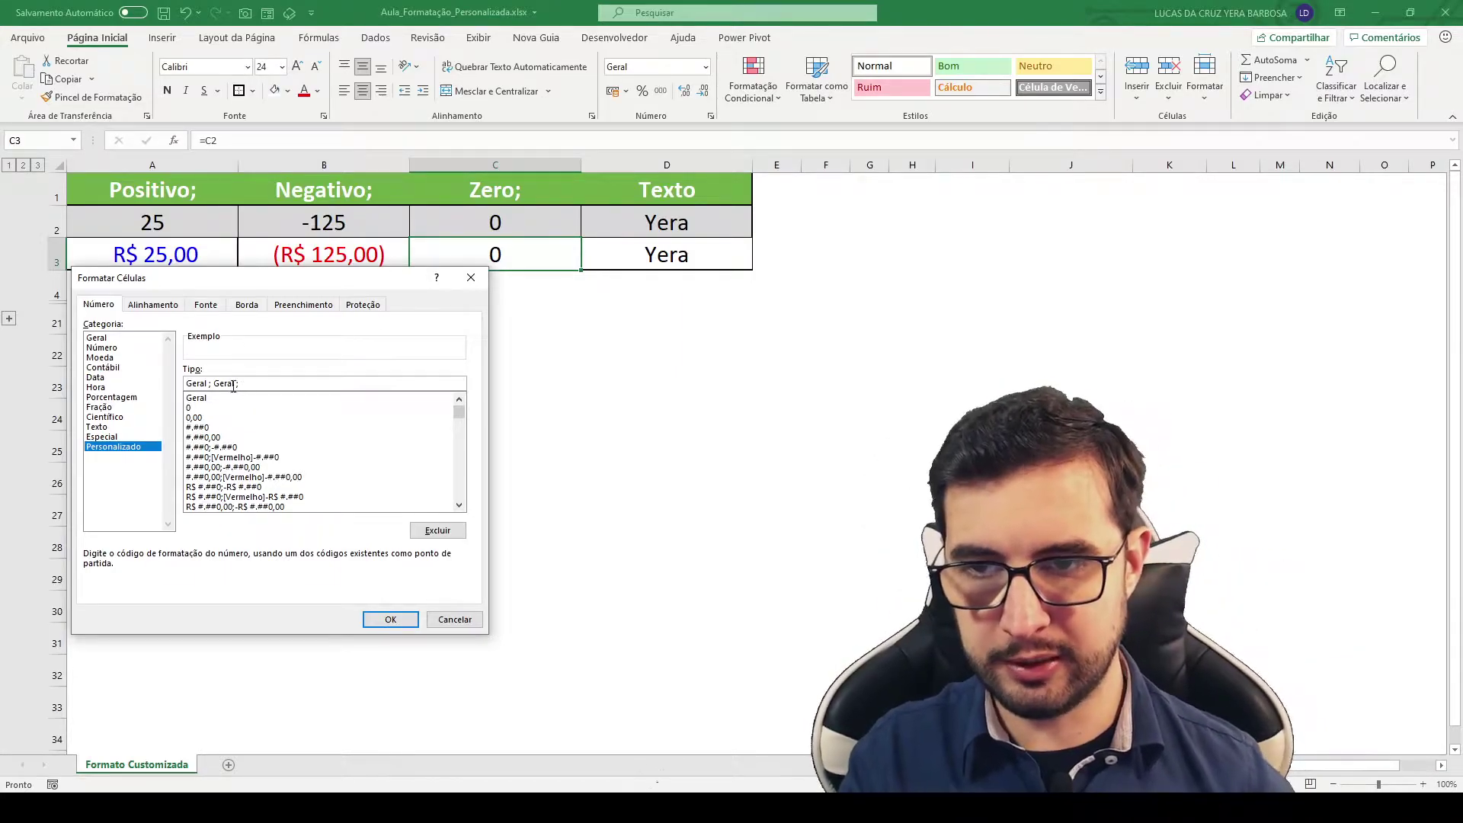
left_click_drag(200, 202, 262, 287)
left_click_drag(370, 197, 434, 265)
left_click_drag(458, 178, 516, 205)
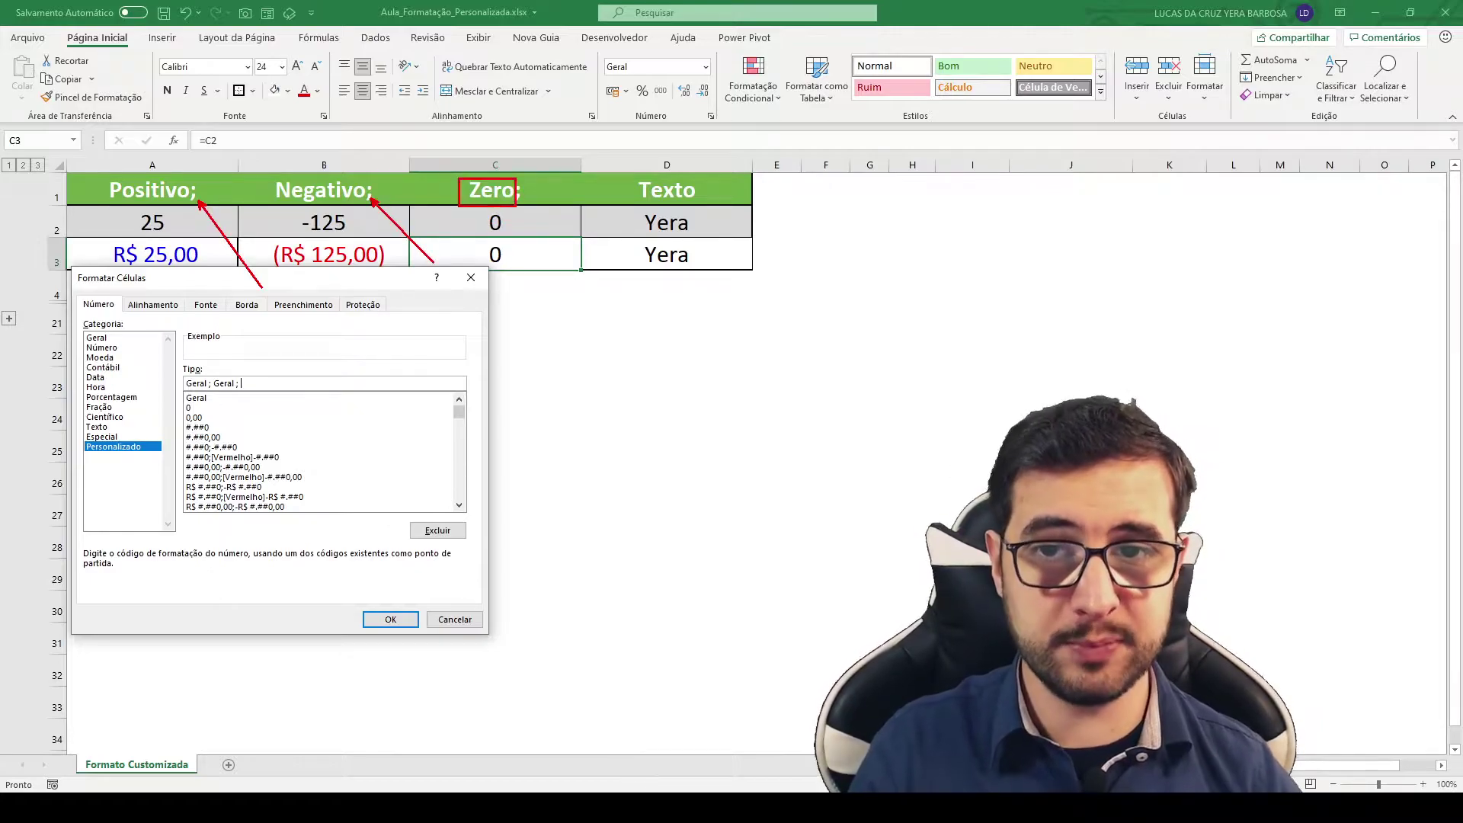
key("Escape")
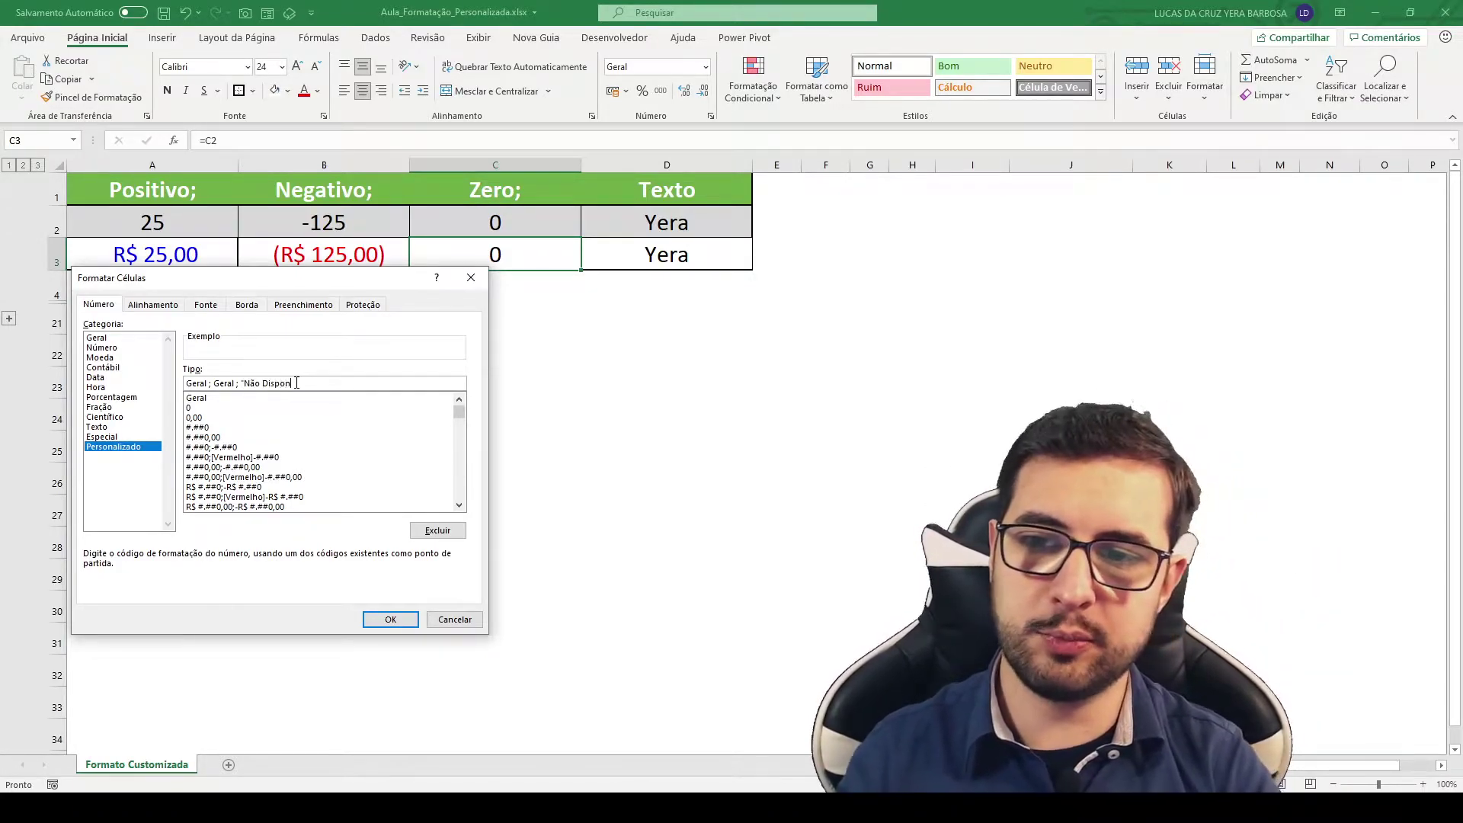
type("\"")
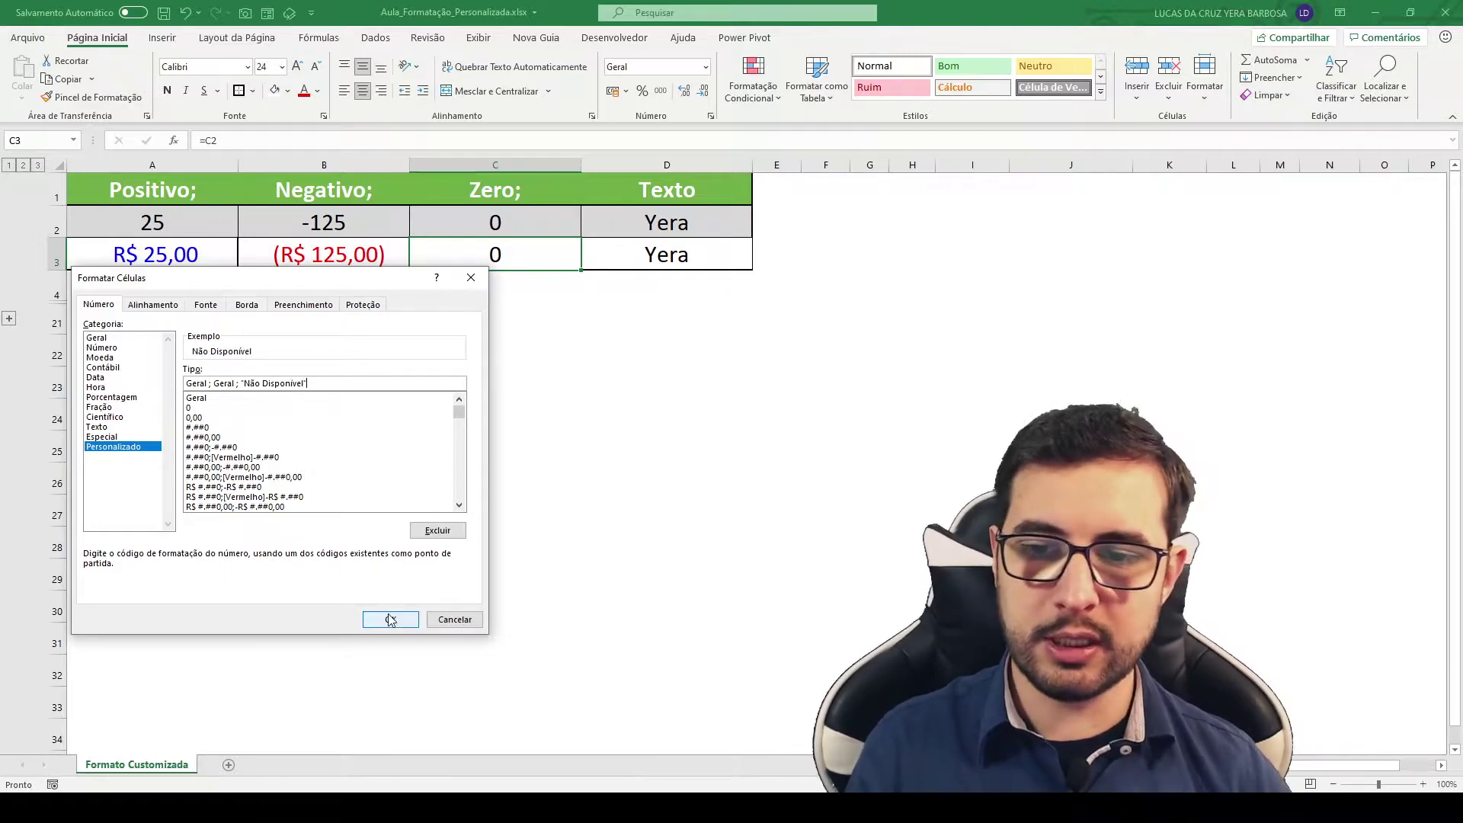
left_click(390, 618)
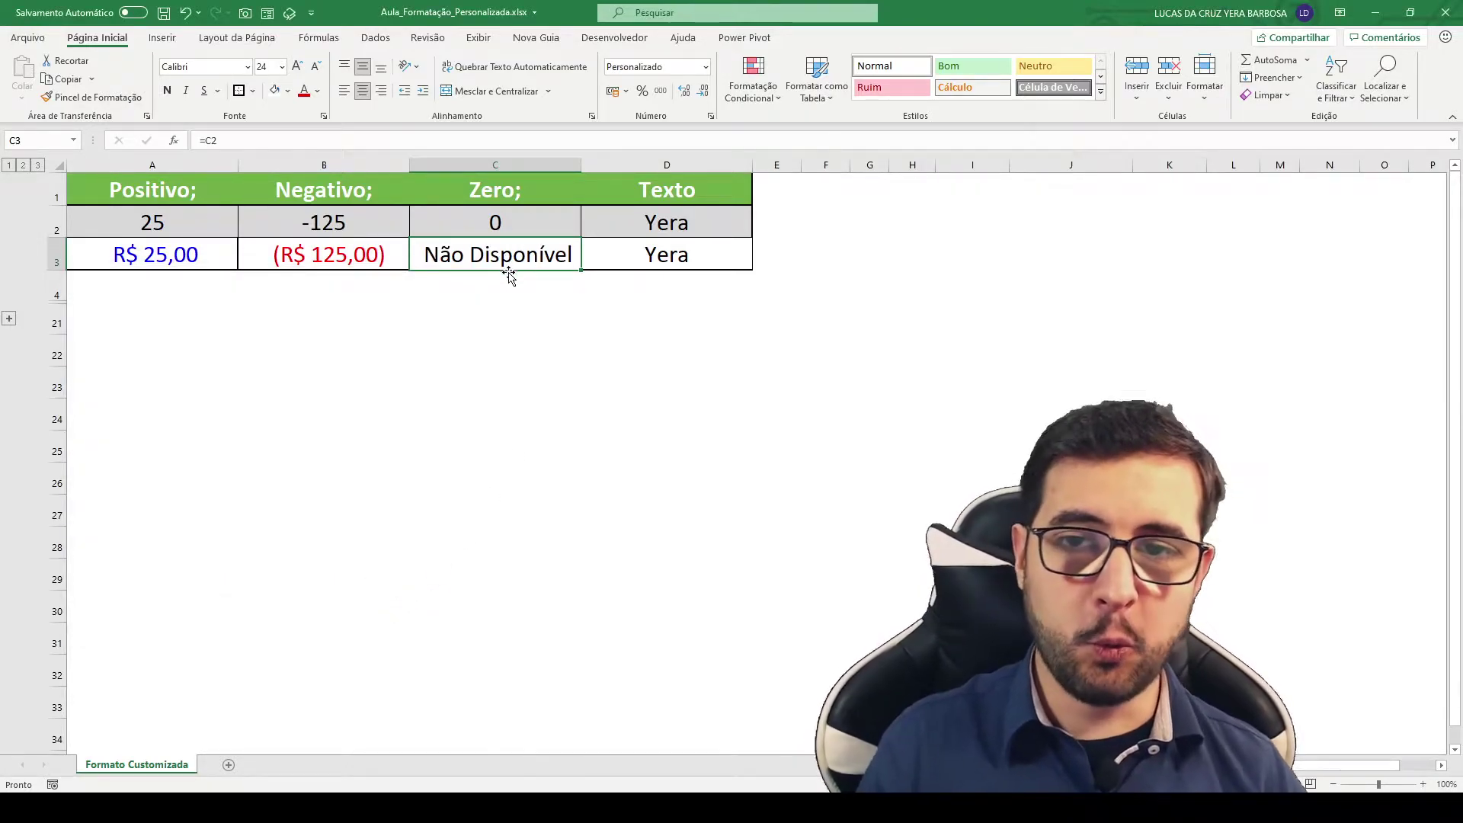
Step: Test the formula =C2+1 in F2 against C2's zero, then delete it
key("Up")
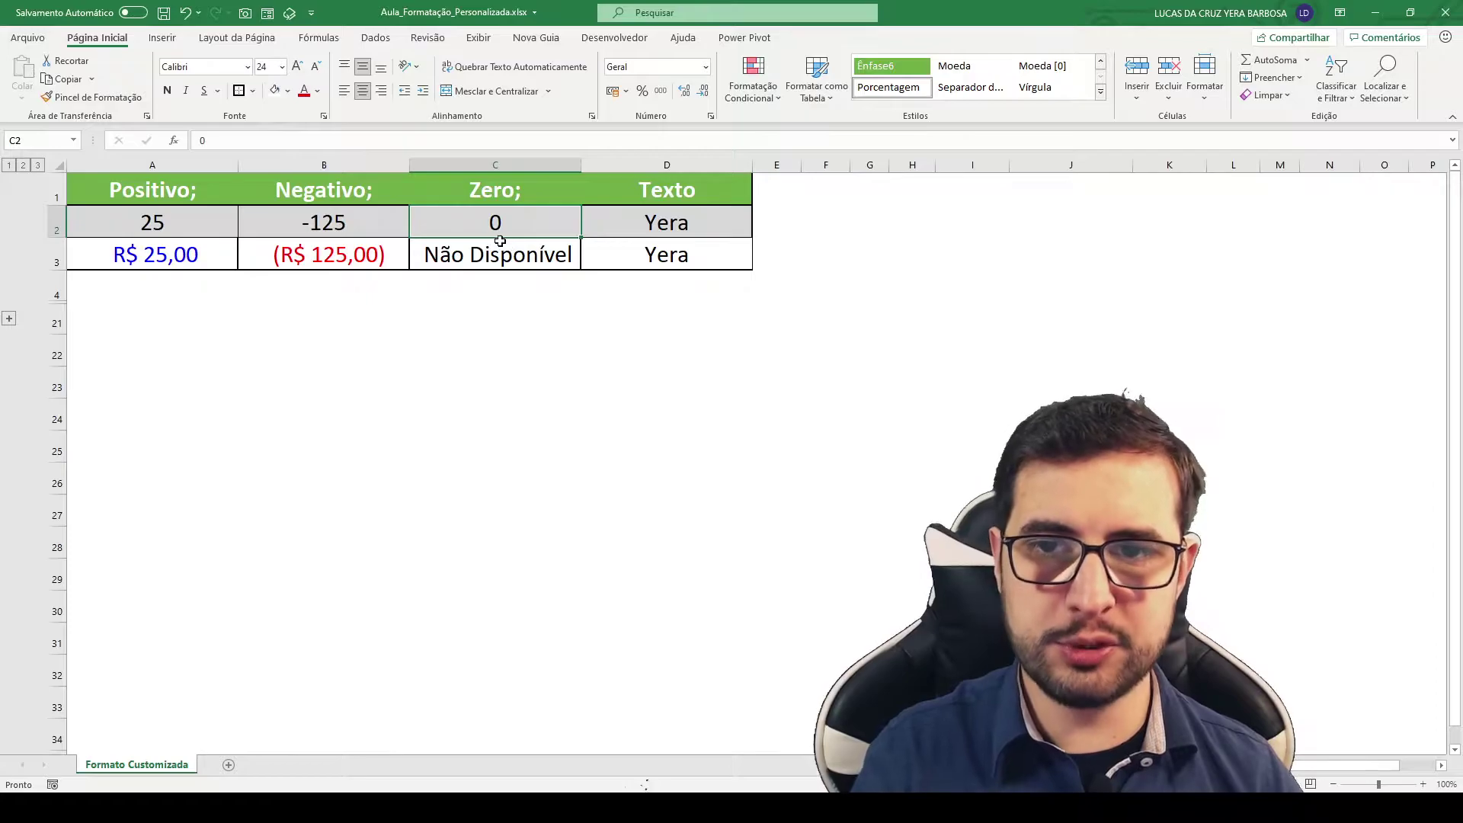
left_click_drag(506, 226, 595, 253)
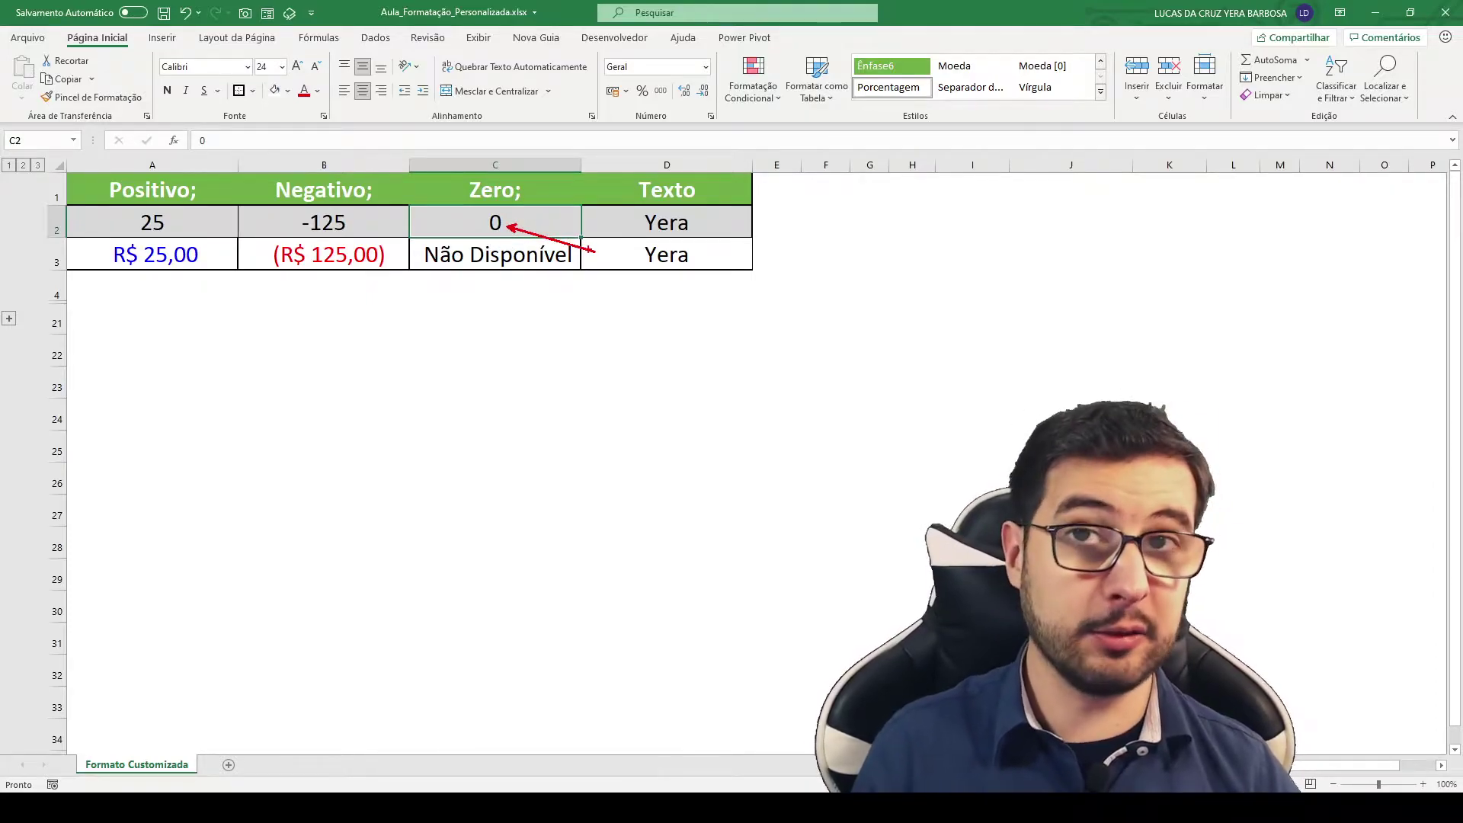
key("Escape")
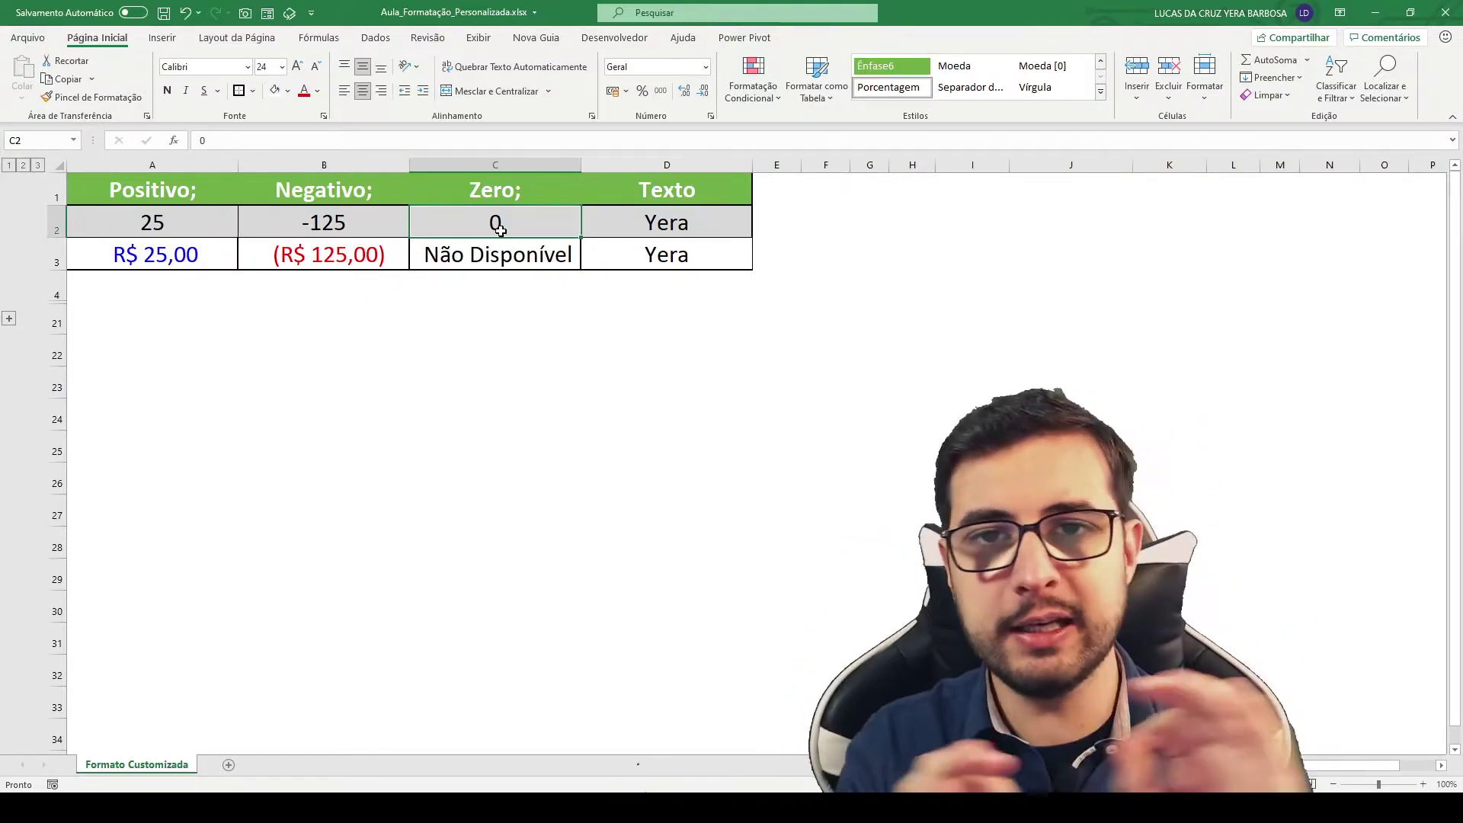
left_click(816, 221)
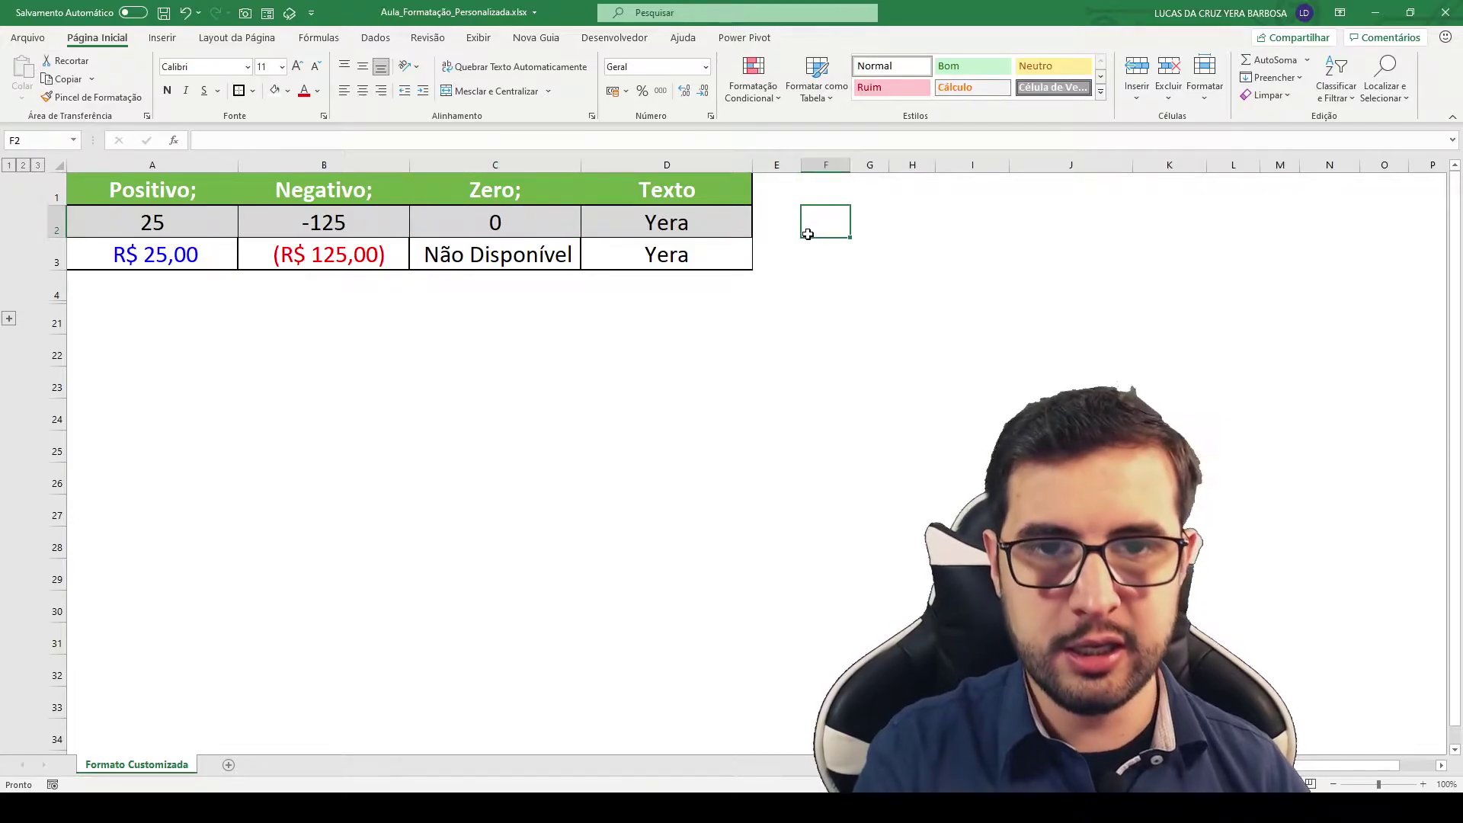
type("=")
left_click(517, 223)
type("+1")
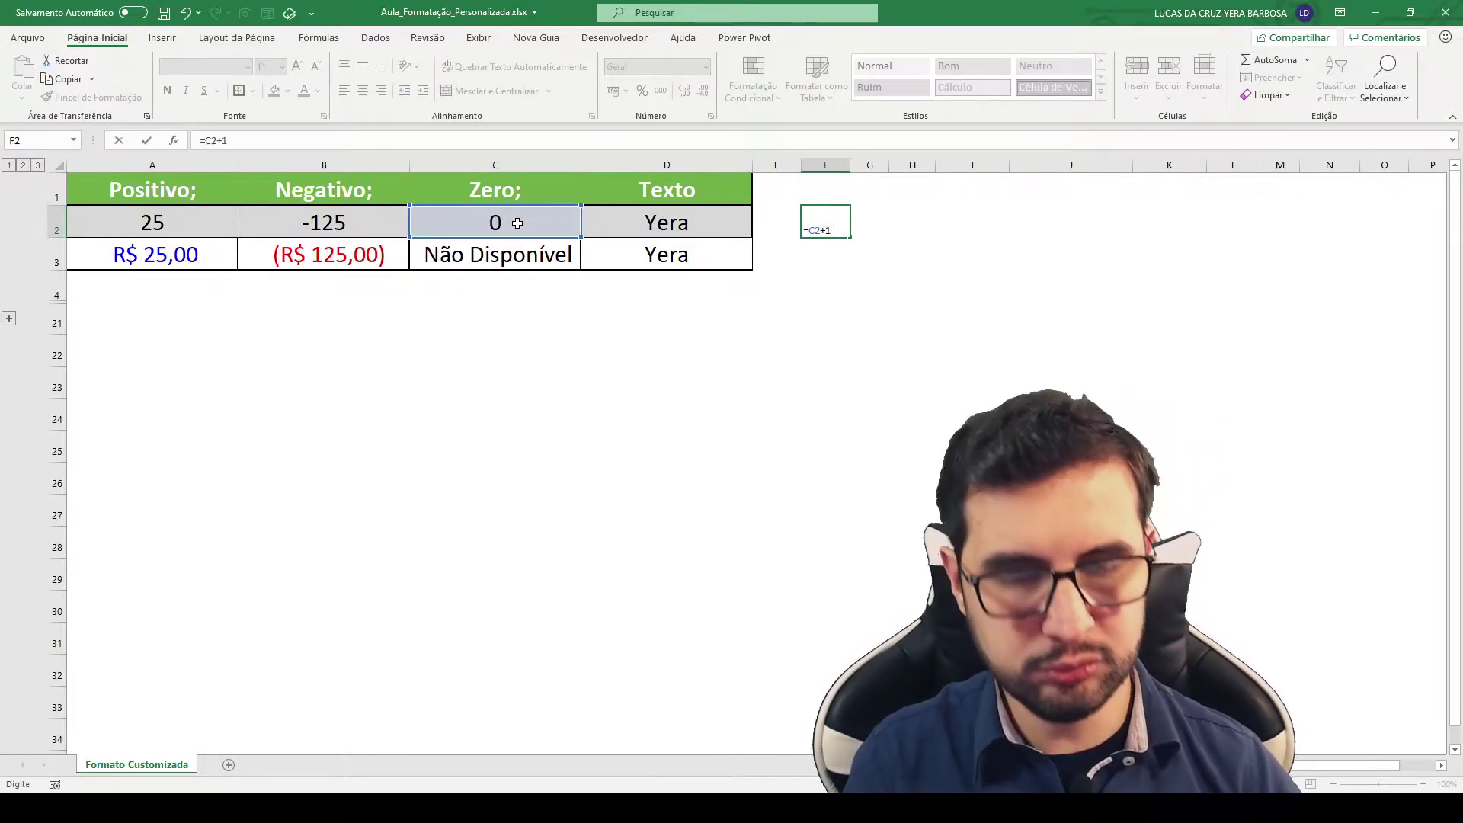
key("Return")
left_click(814, 224)
key("Delete")
Step: Enter the text Não Disponível in I2 and start a J2 formula referencing I2
left_click(875, 222)
left_click(937, 251)
left_click(968, 222)
type("Não D")
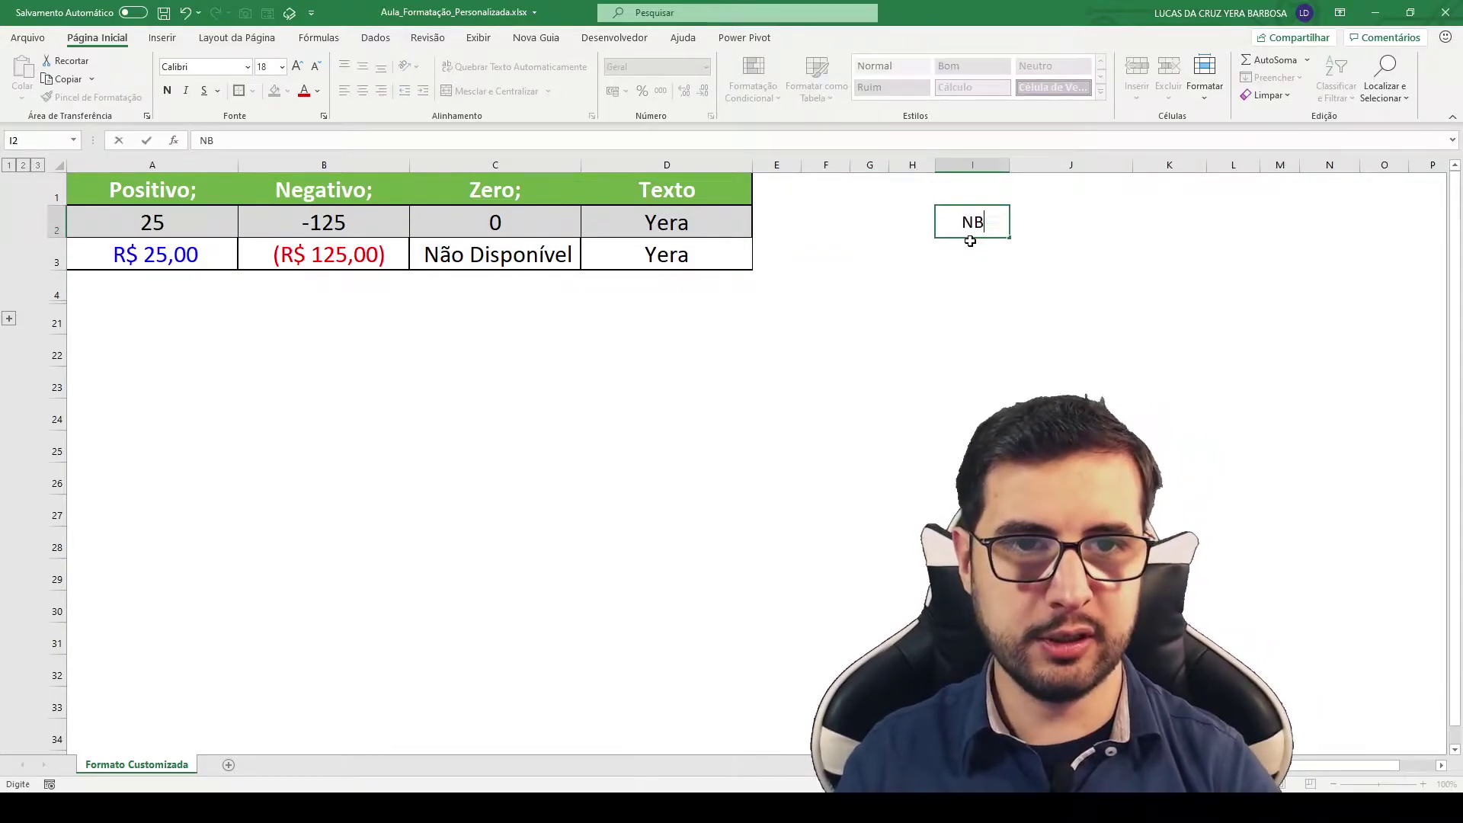
type("isponível")
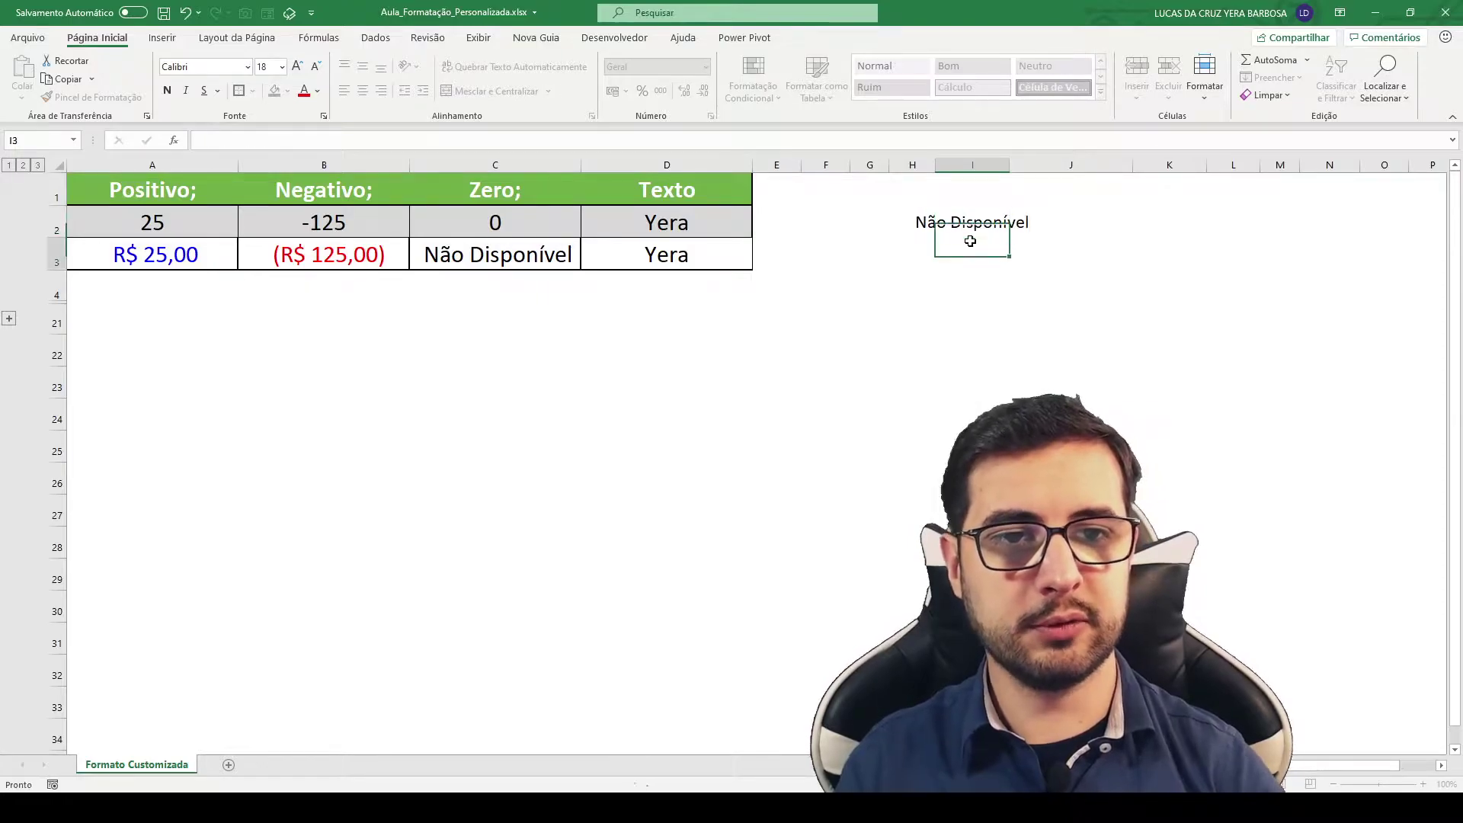
key("Tab")
type("=")
key("Left")
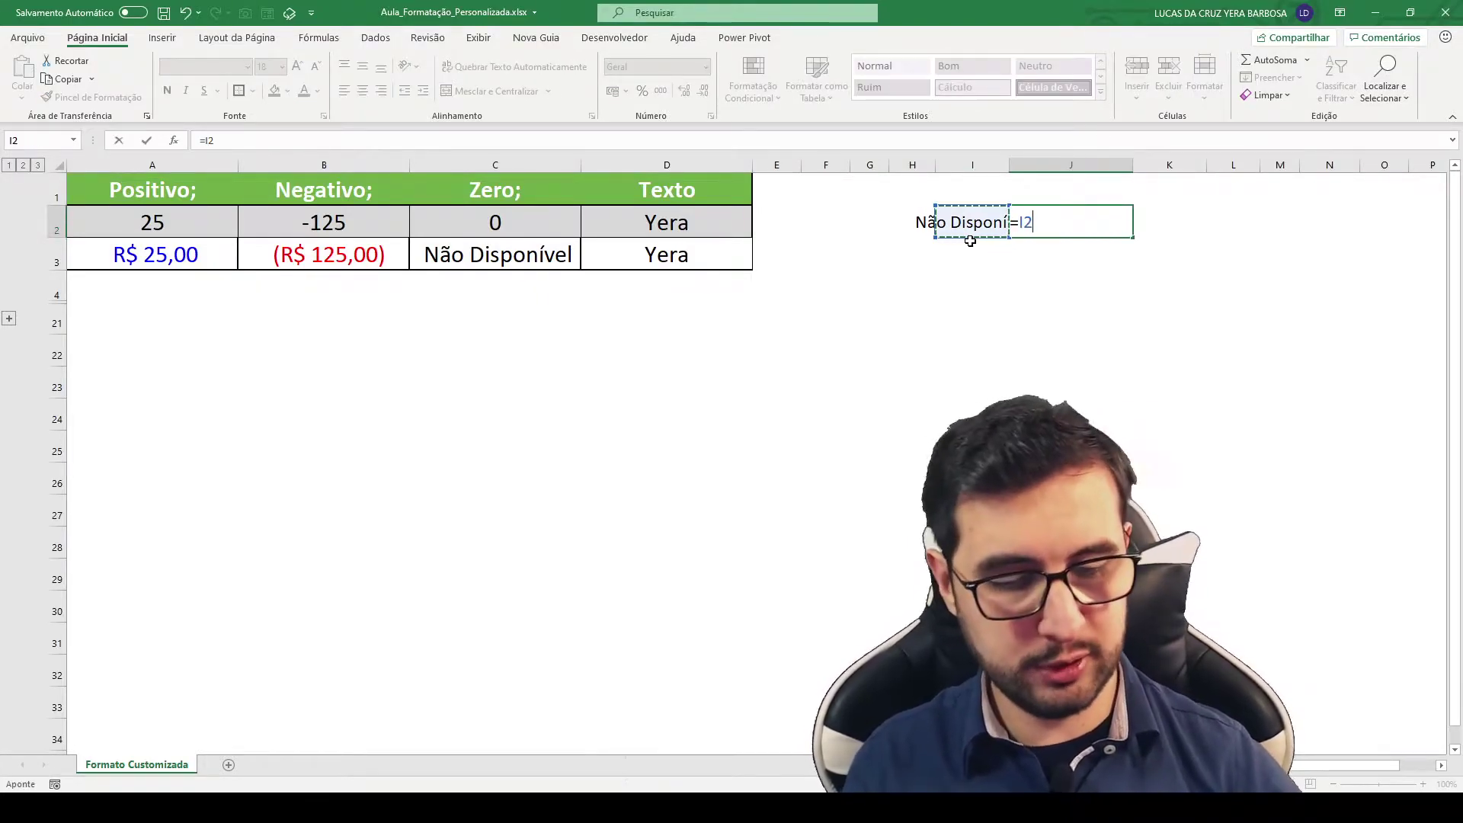
Step: Complete =I2*1 in J2 to get #VALOR!, compare it with C3, then clear I1:J2
type("*1")
key("Return")
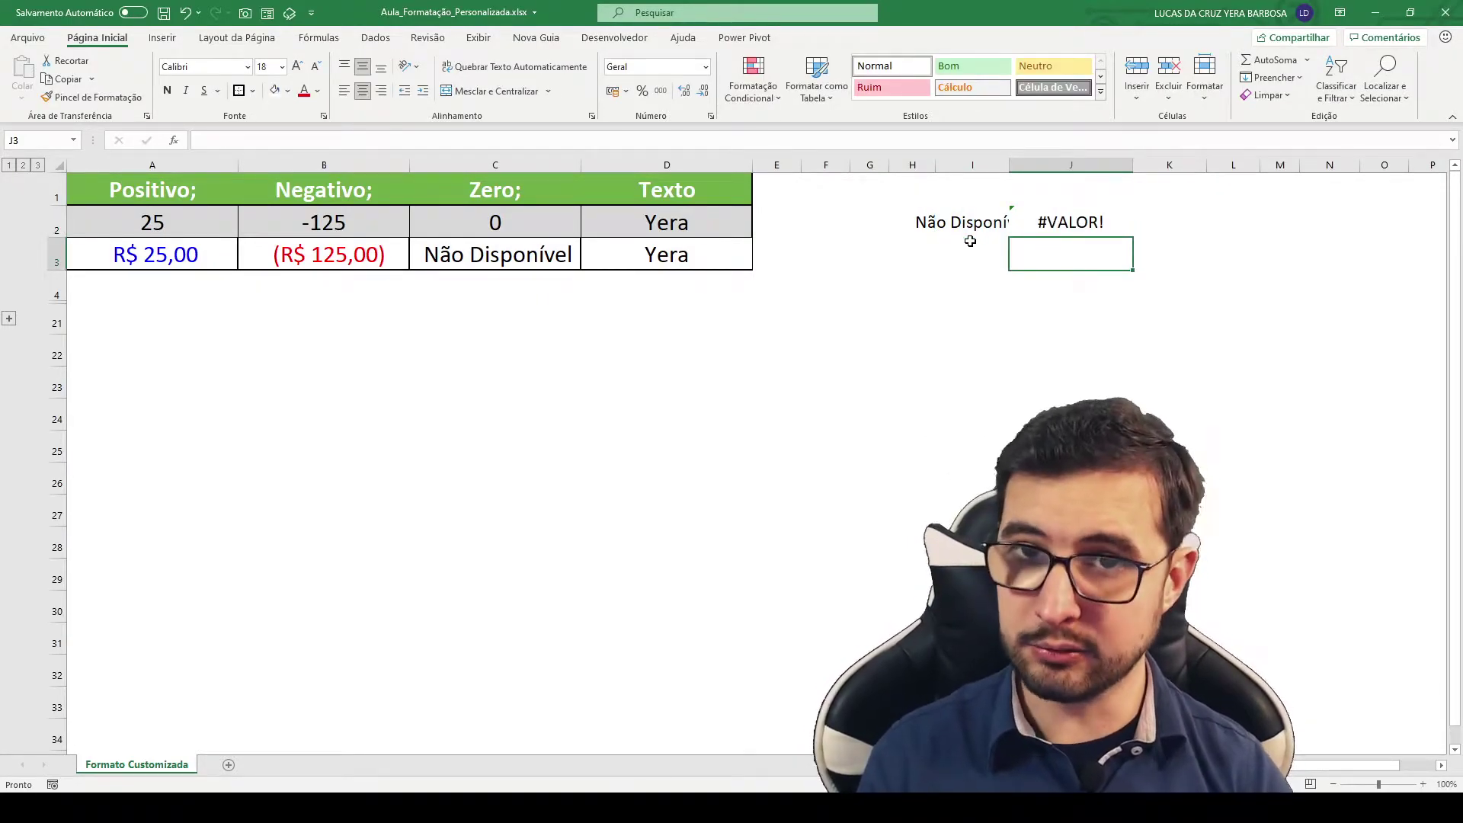
left_click(531, 258)
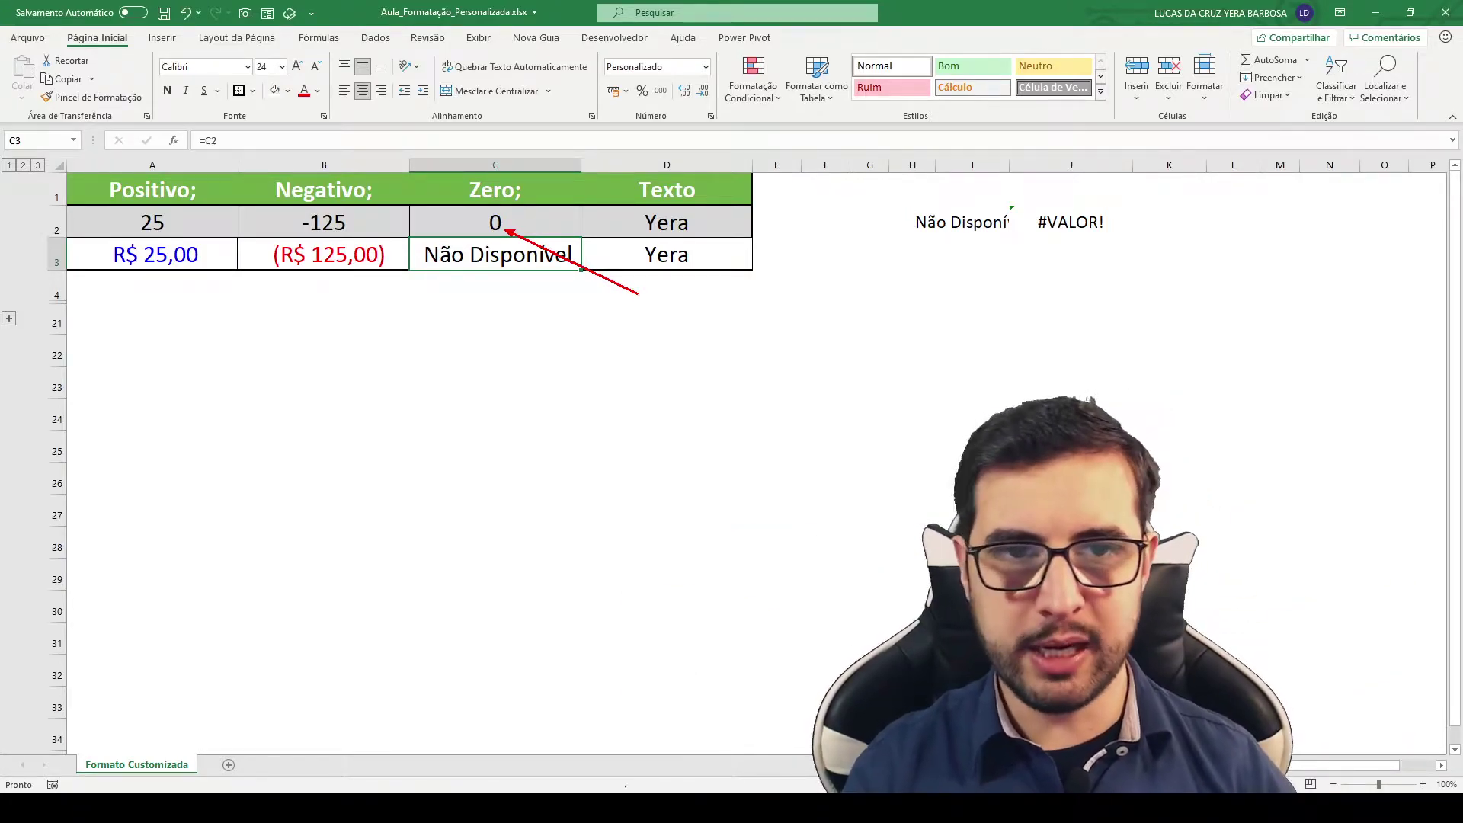
left_click_drag(952, 187, 1105, 227)
key("Delete")
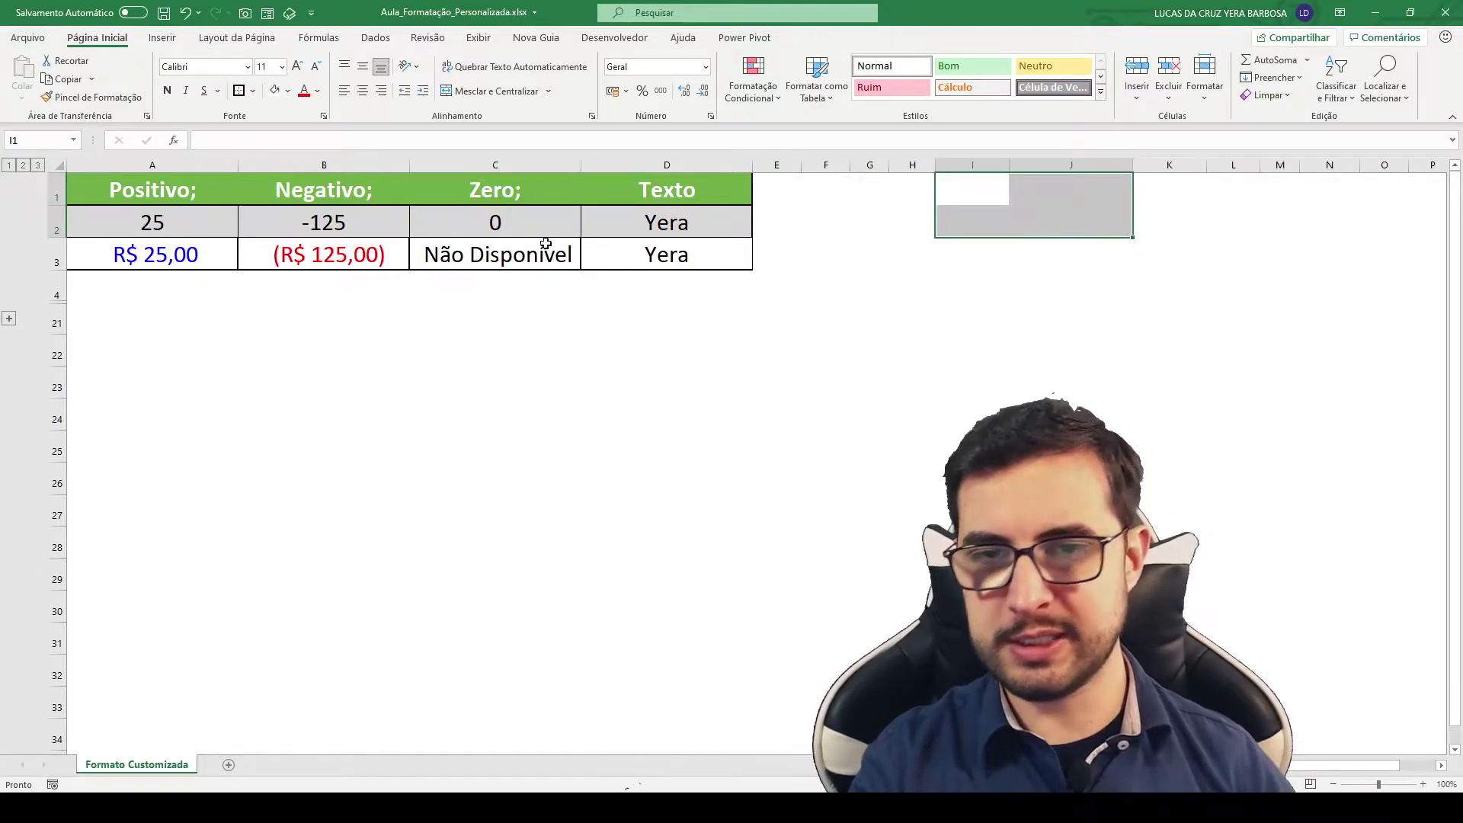
left_click(535, 257)
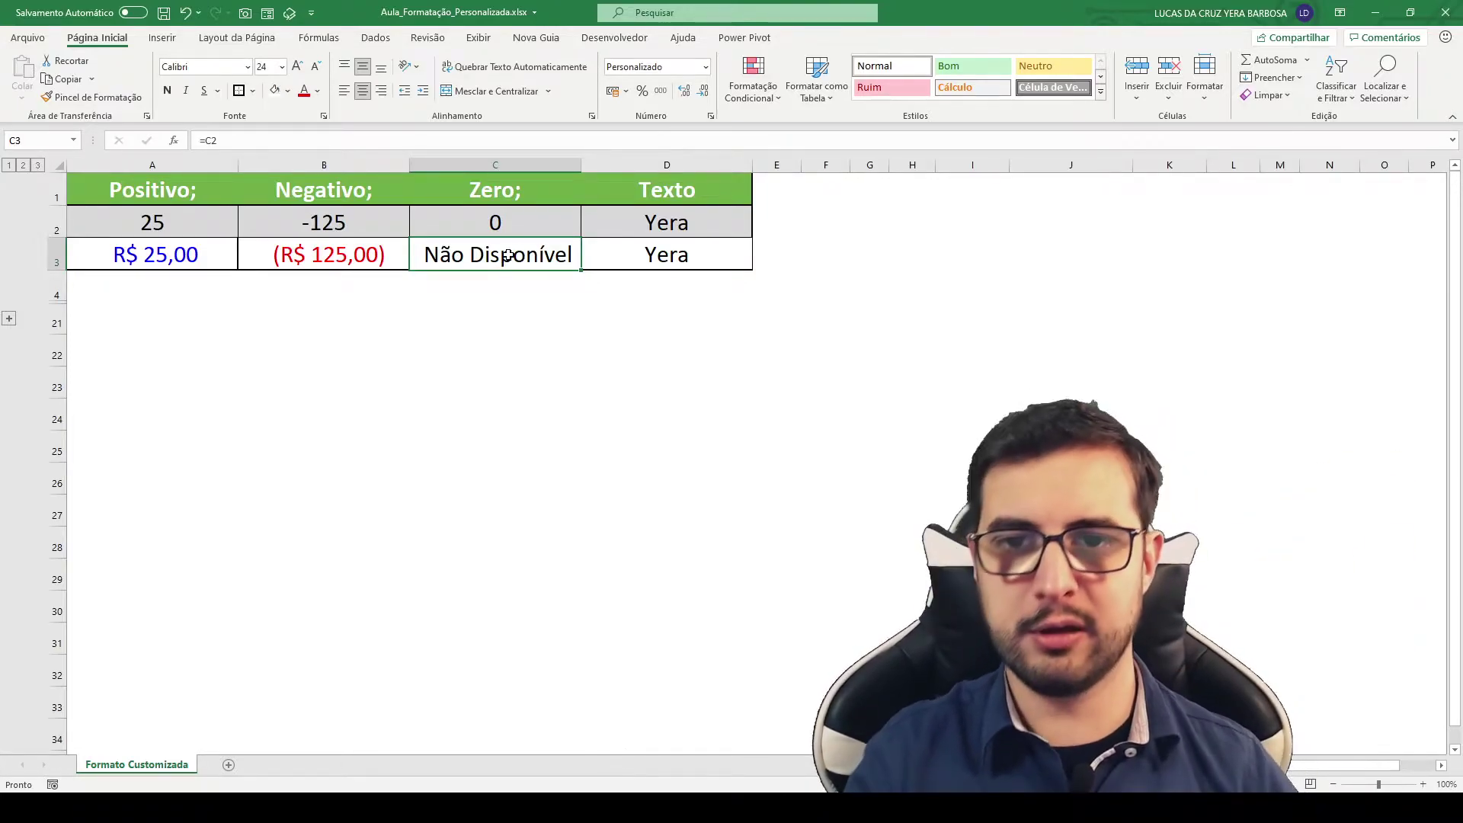
key("ctrl+1")
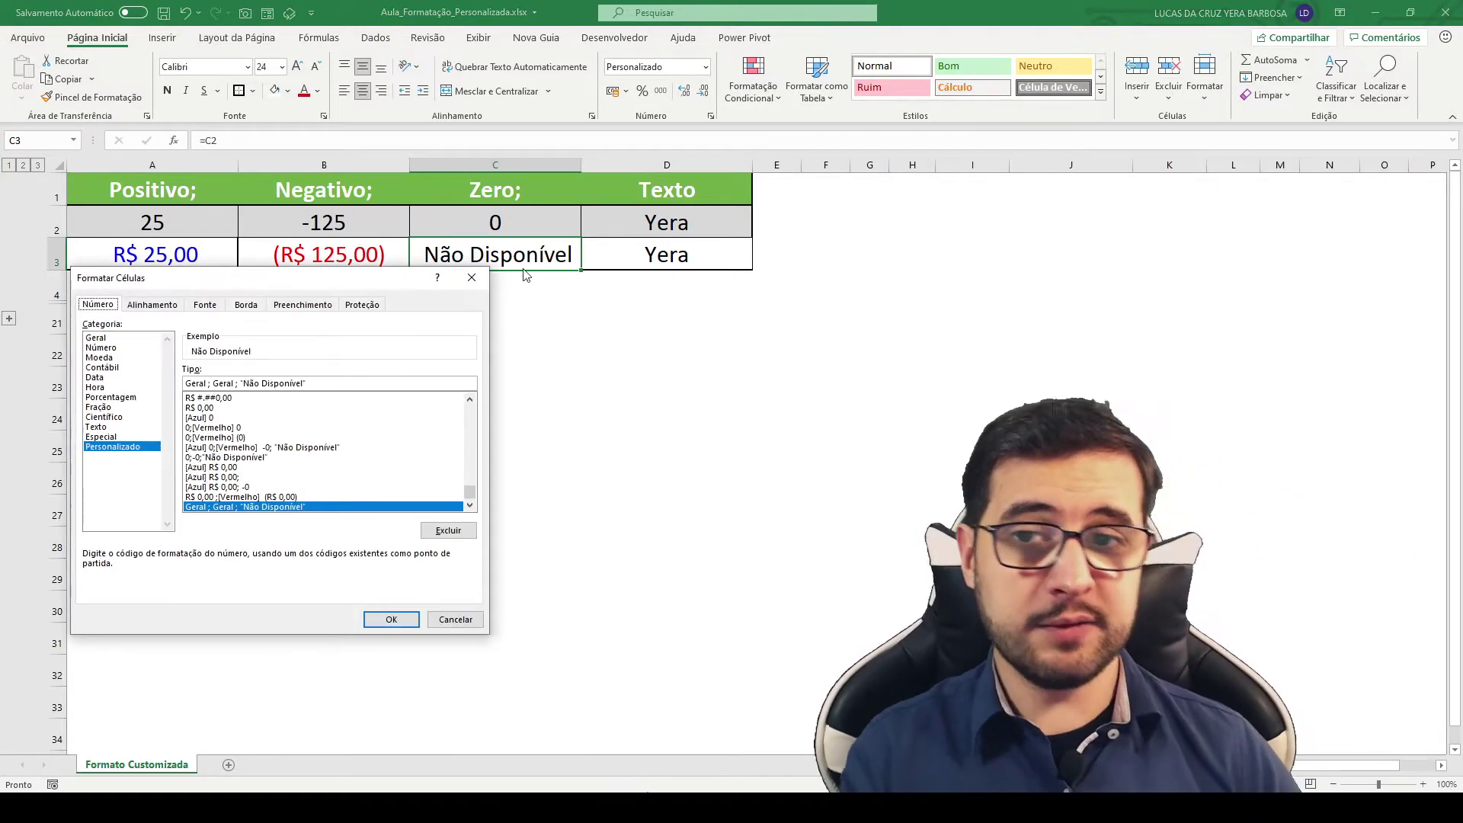
left_click_drag(282, 280, 306, 243)
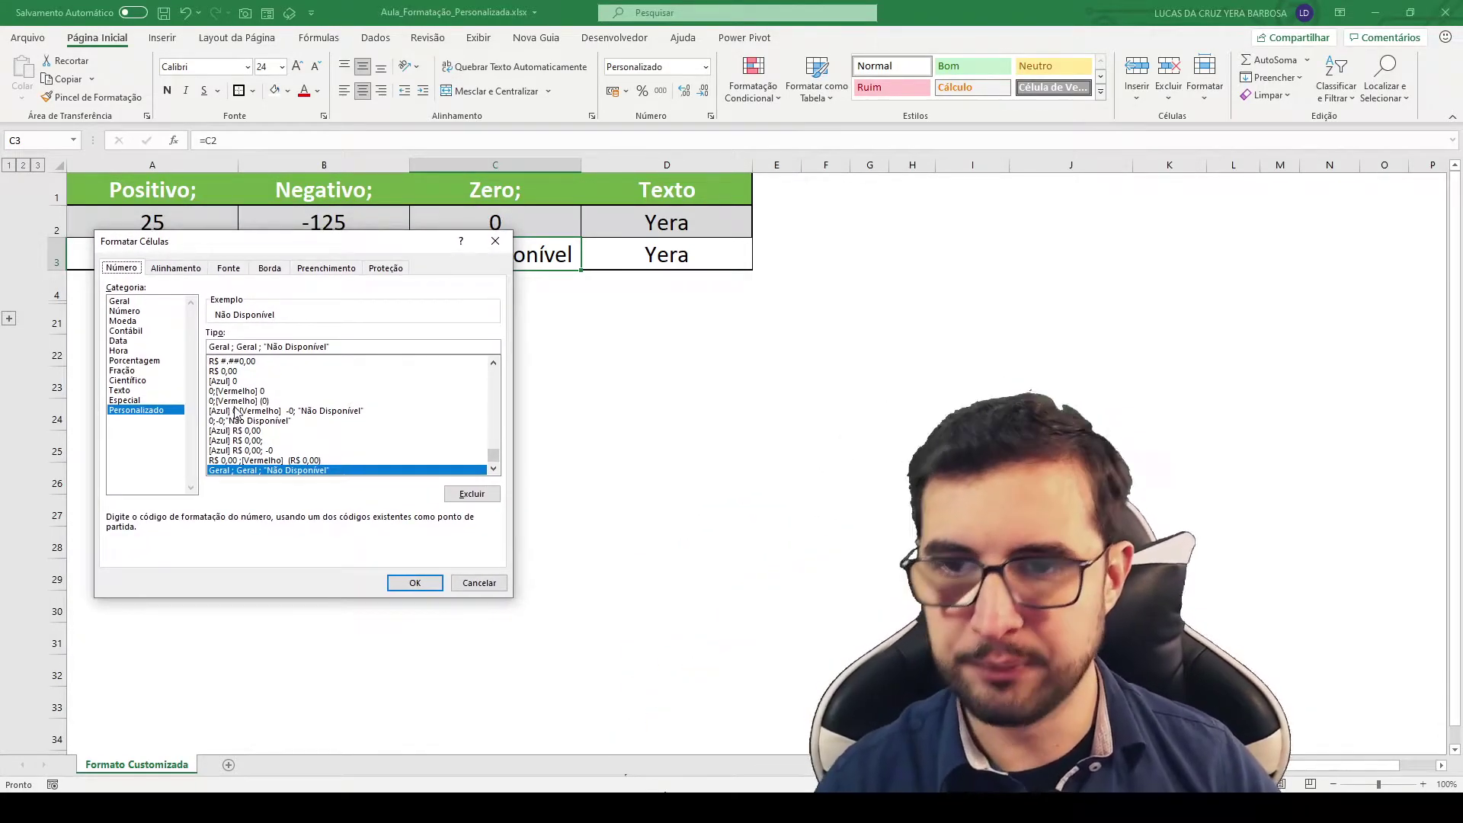
key("Return")
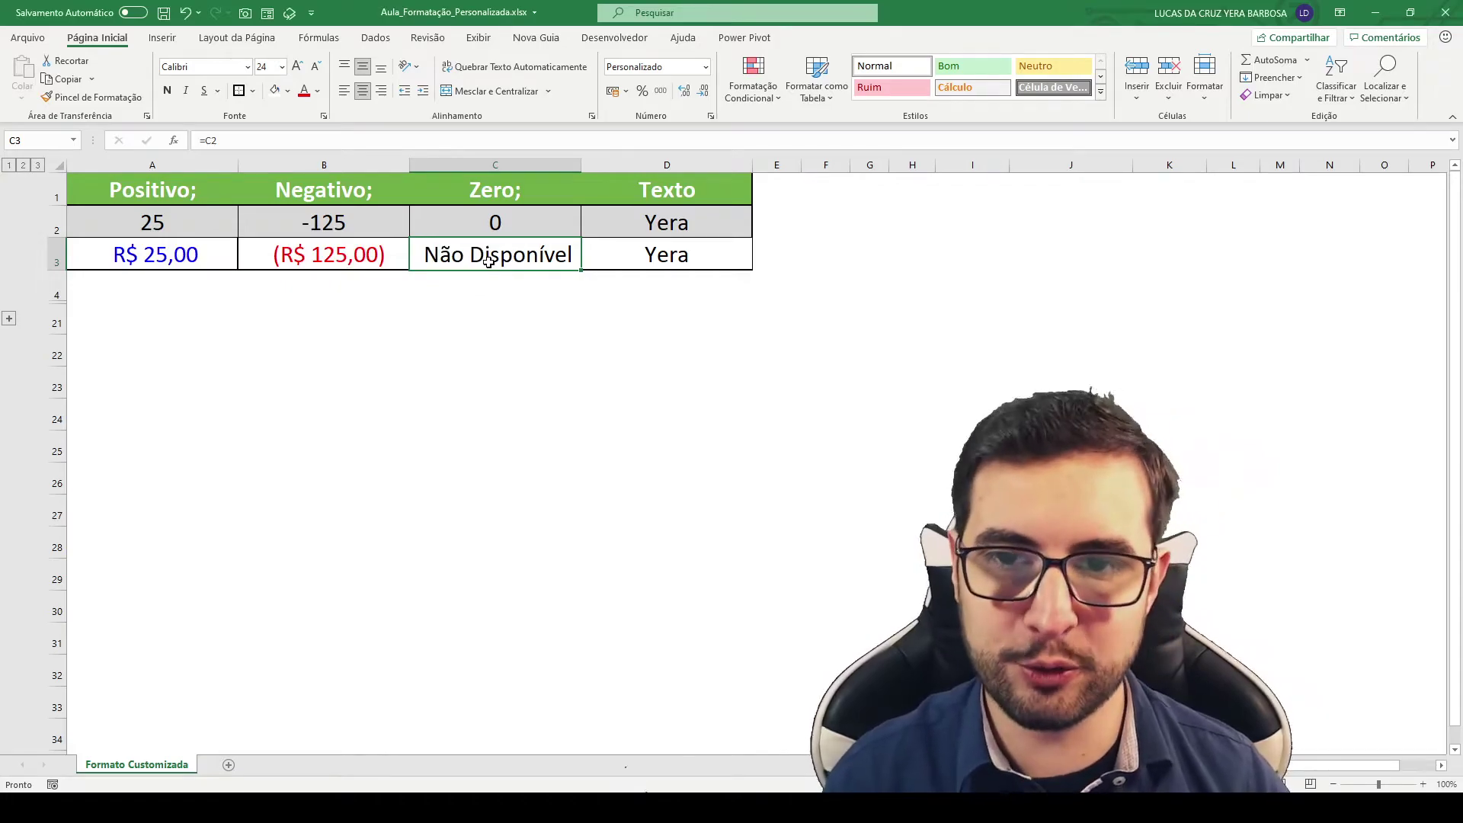
Step: Hide C3's text in white, then restore its font colour to Automática
left_click(318, 92)
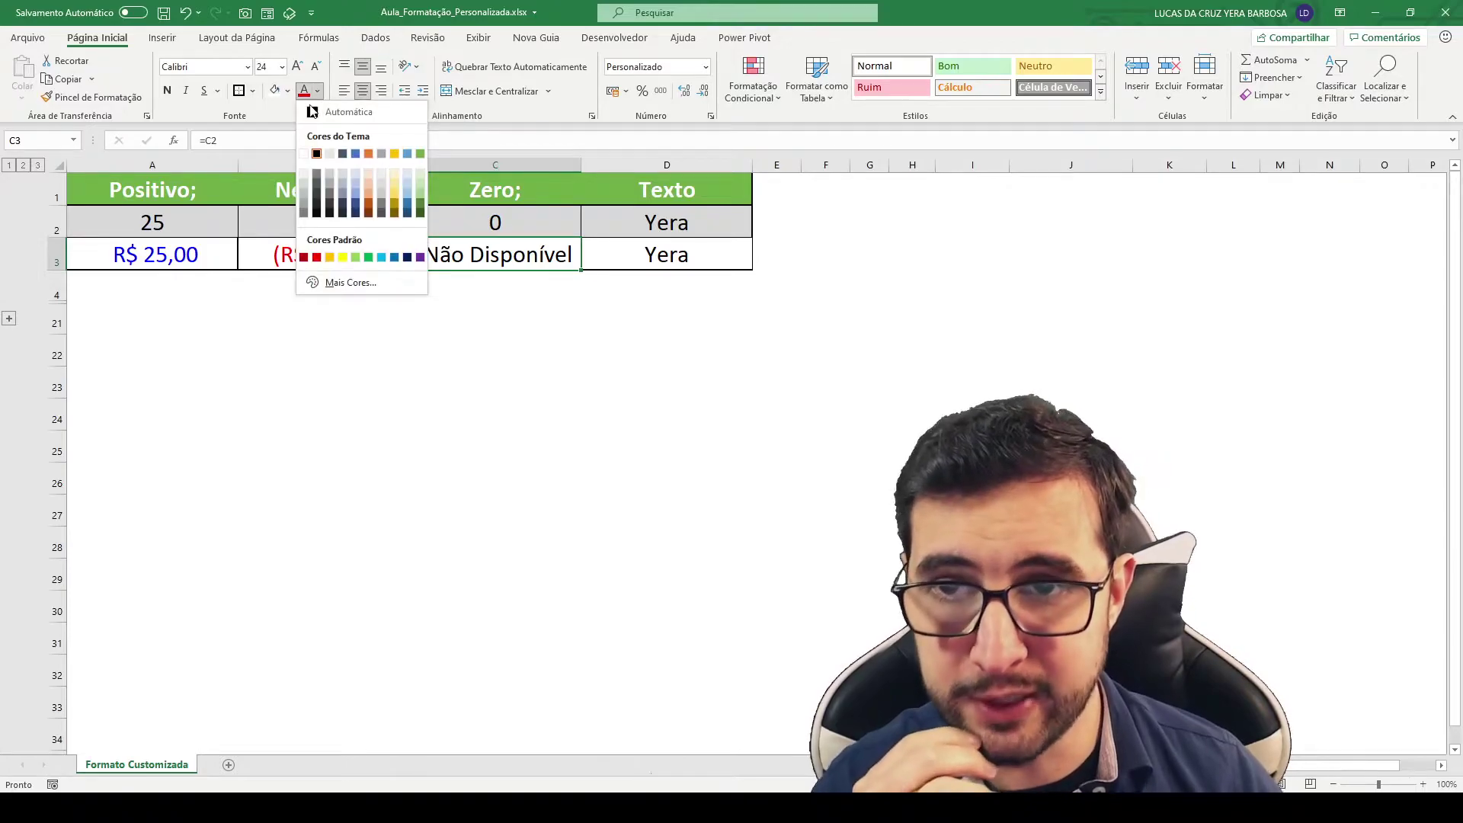
left_click(303, 154)
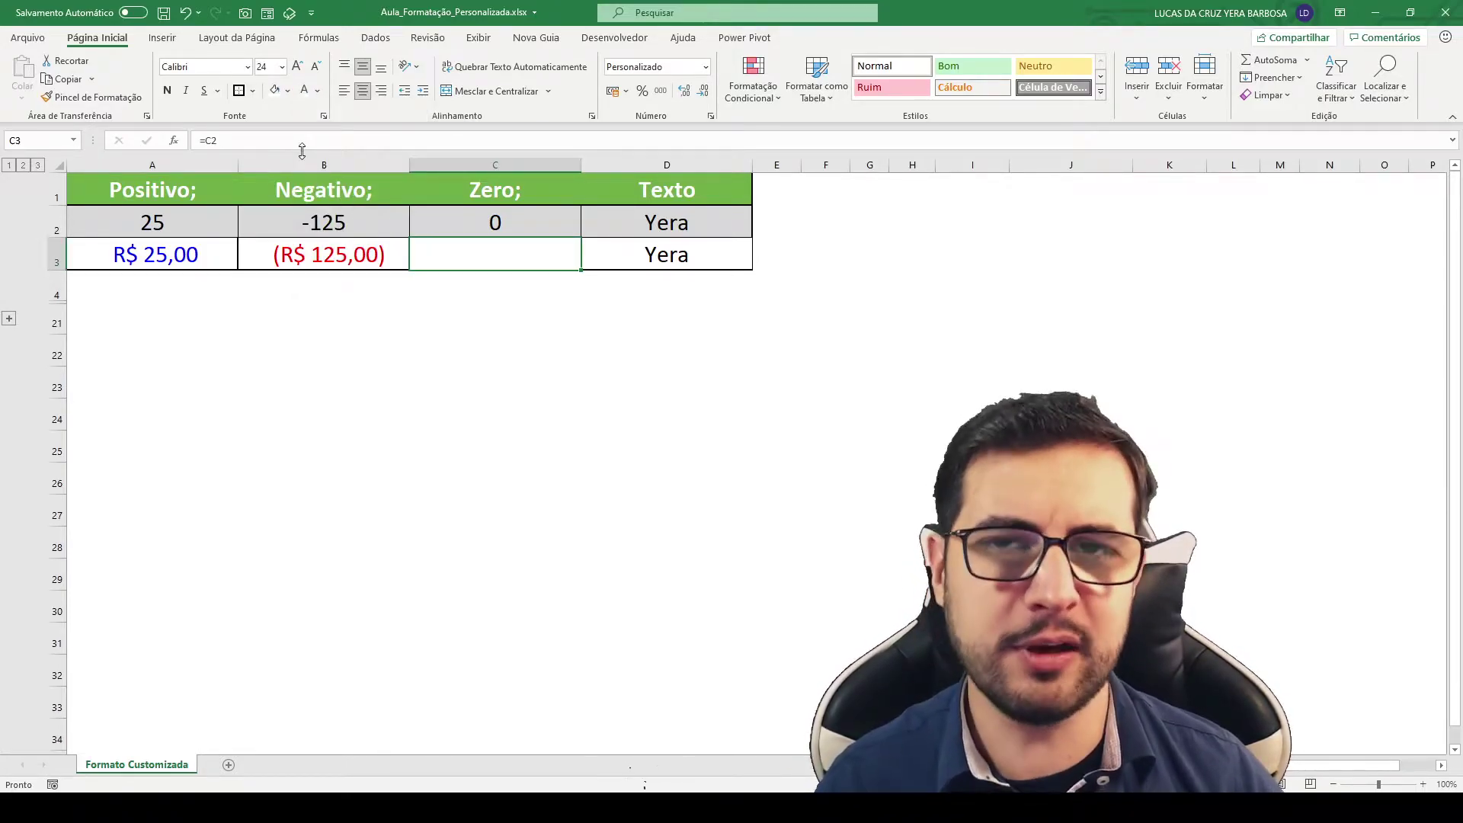
left_click(287, 91)
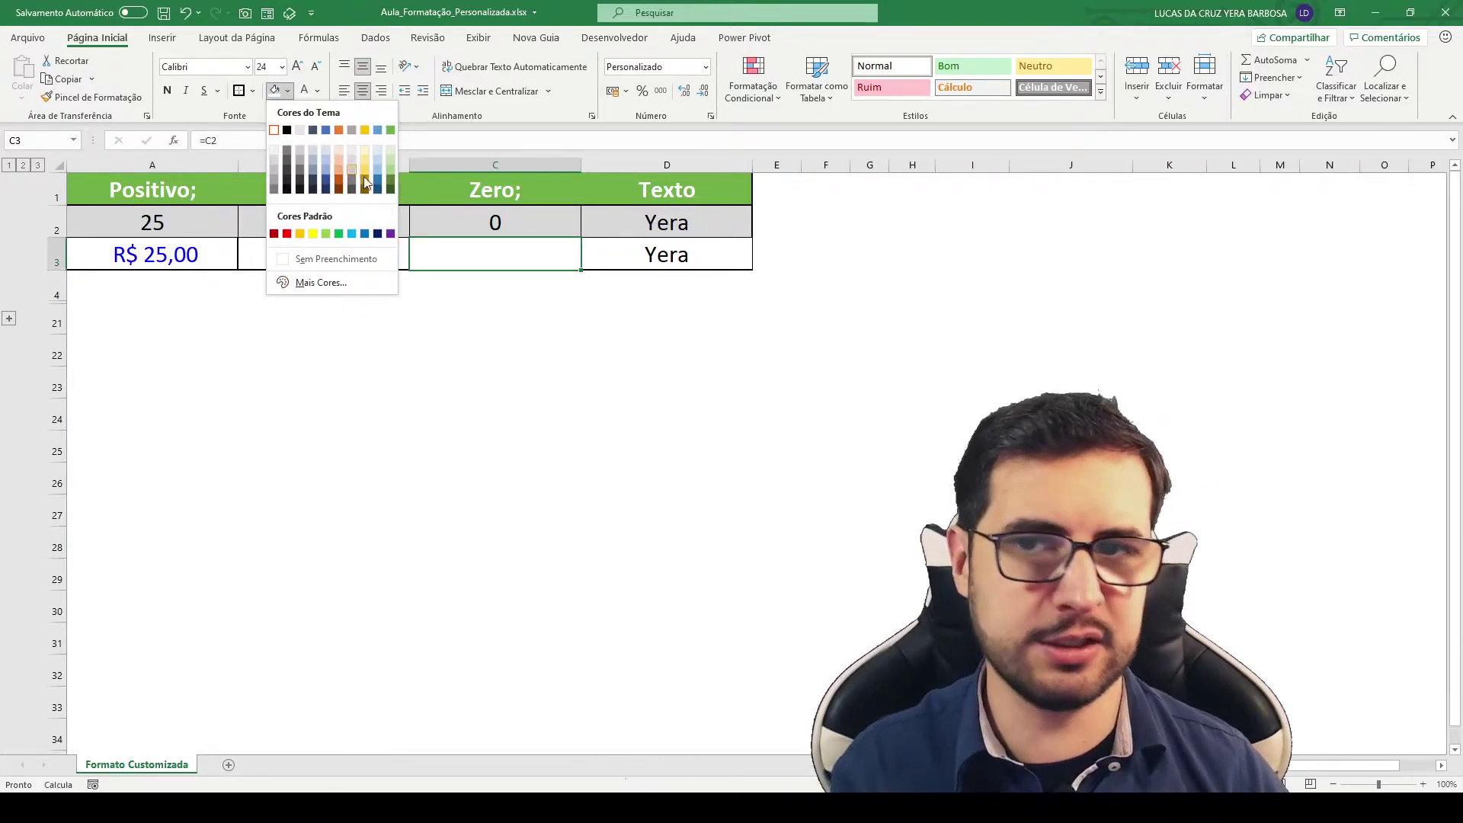
left_click(272, 131)
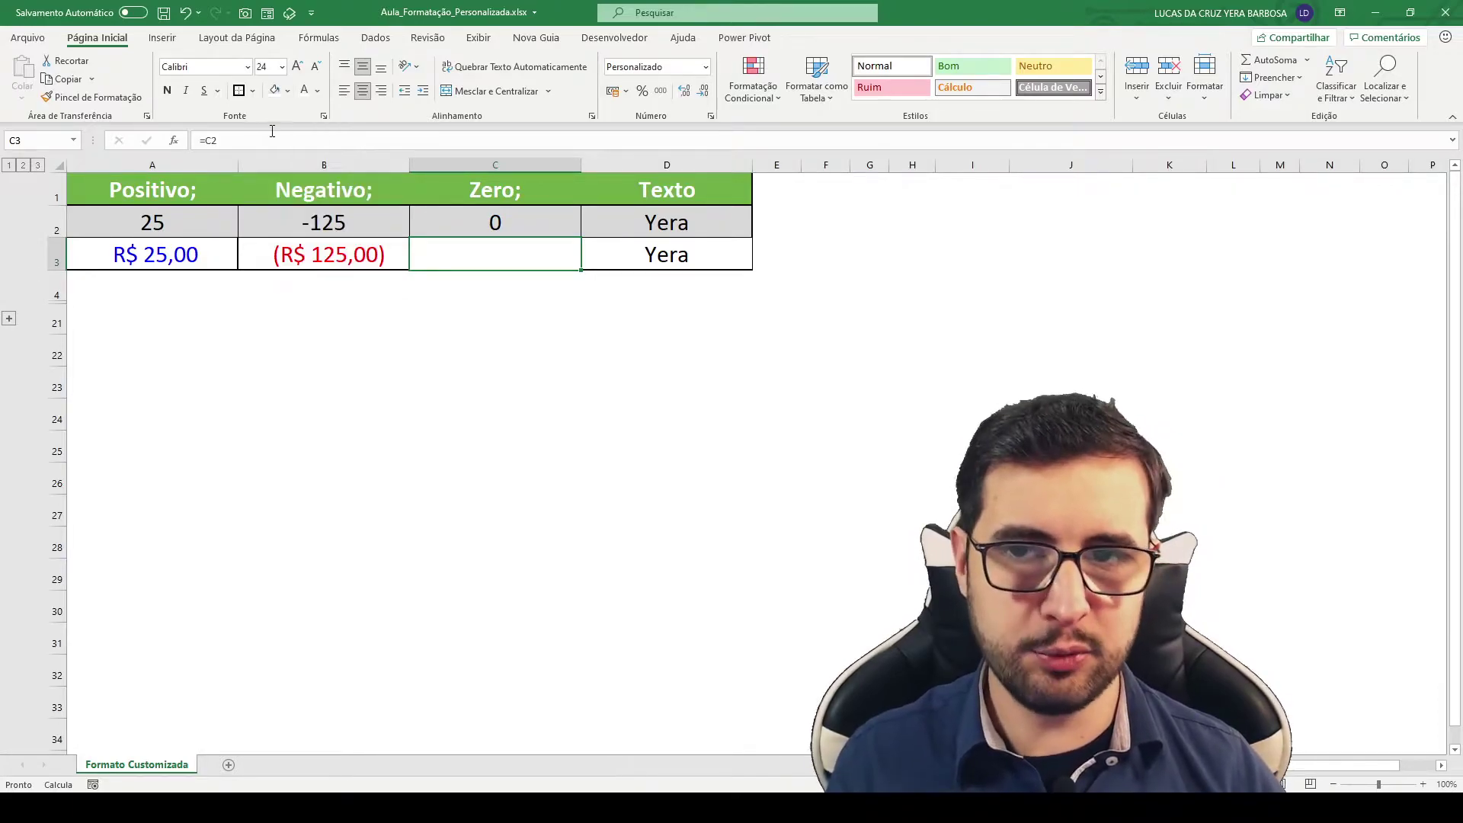
left_click(318, 91)
left_click(318, 115)
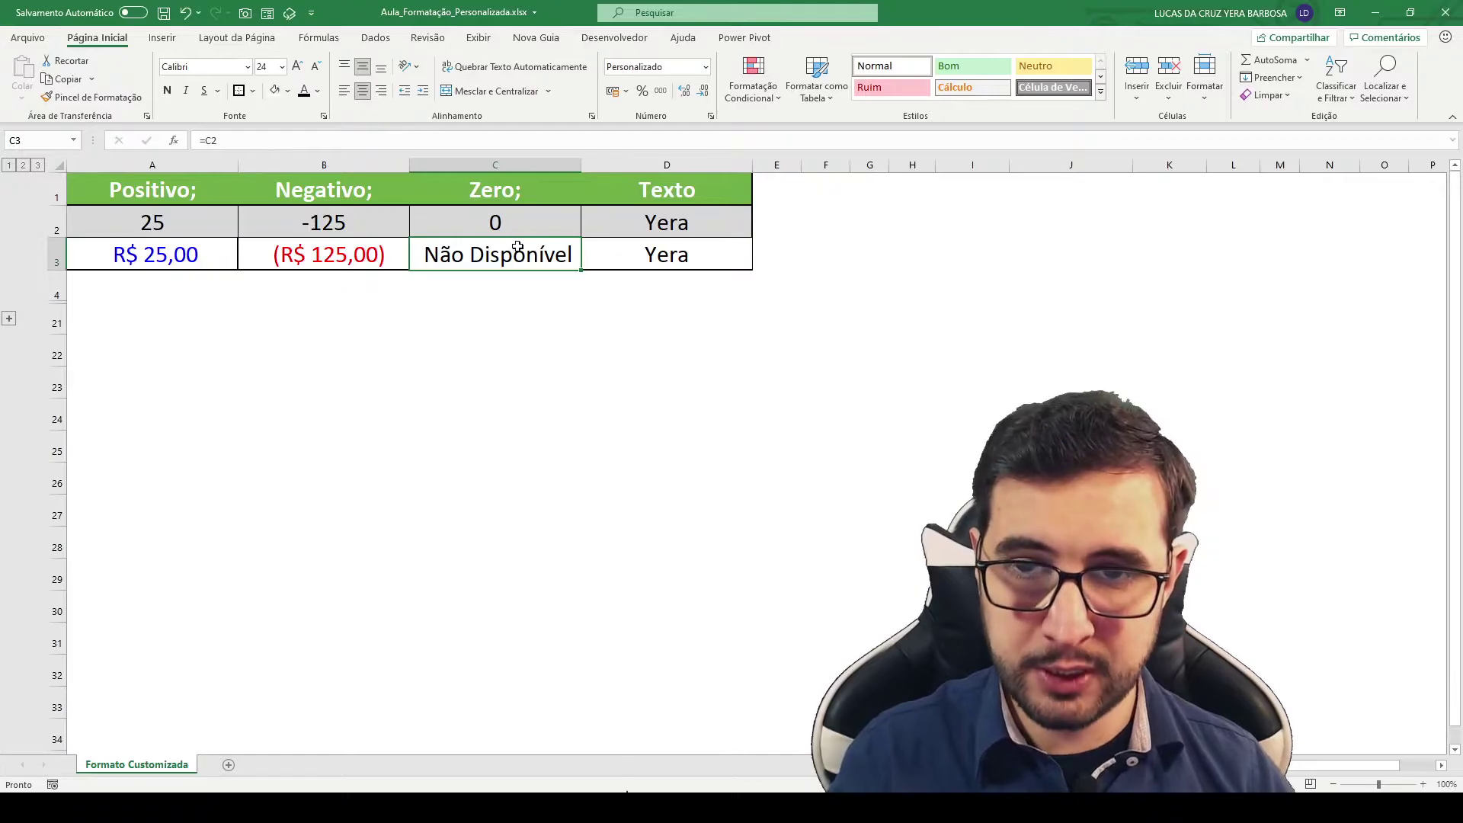
key("ctrl+1")
left_click_drag(264, 348, 363, 348)
key("BackSpace")
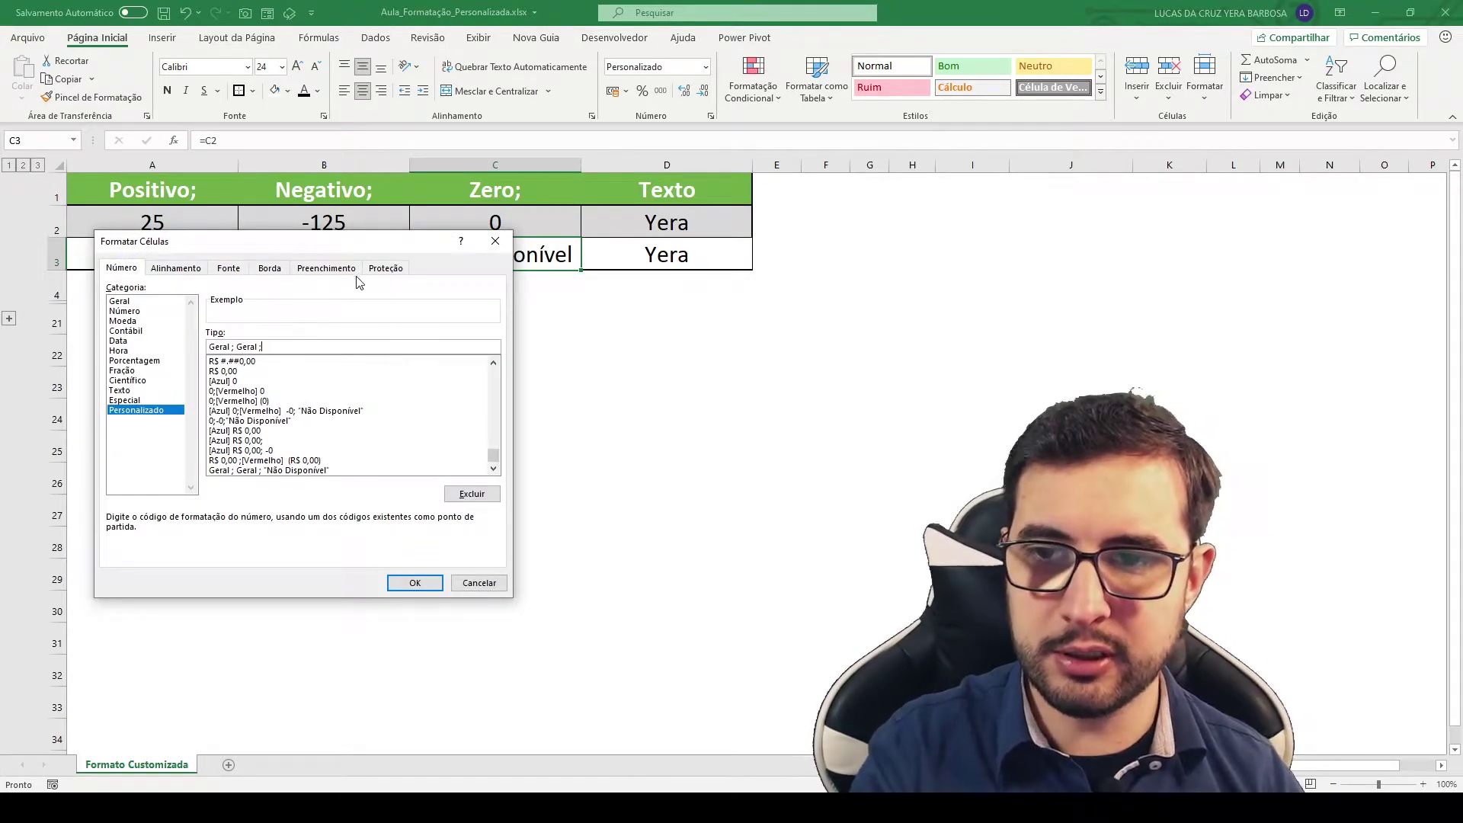
left_click(414, 583)
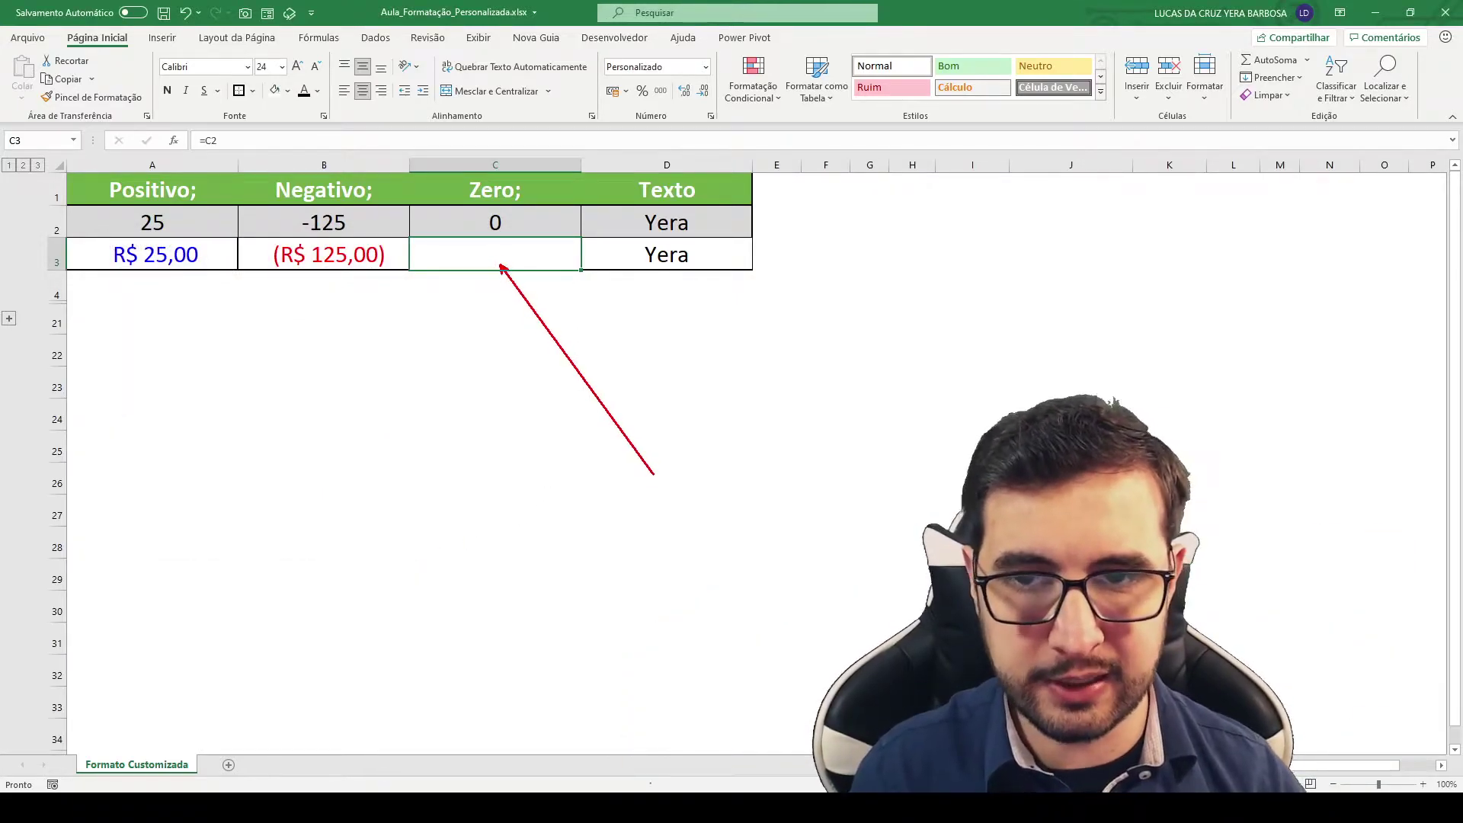
left_click(492, 219)
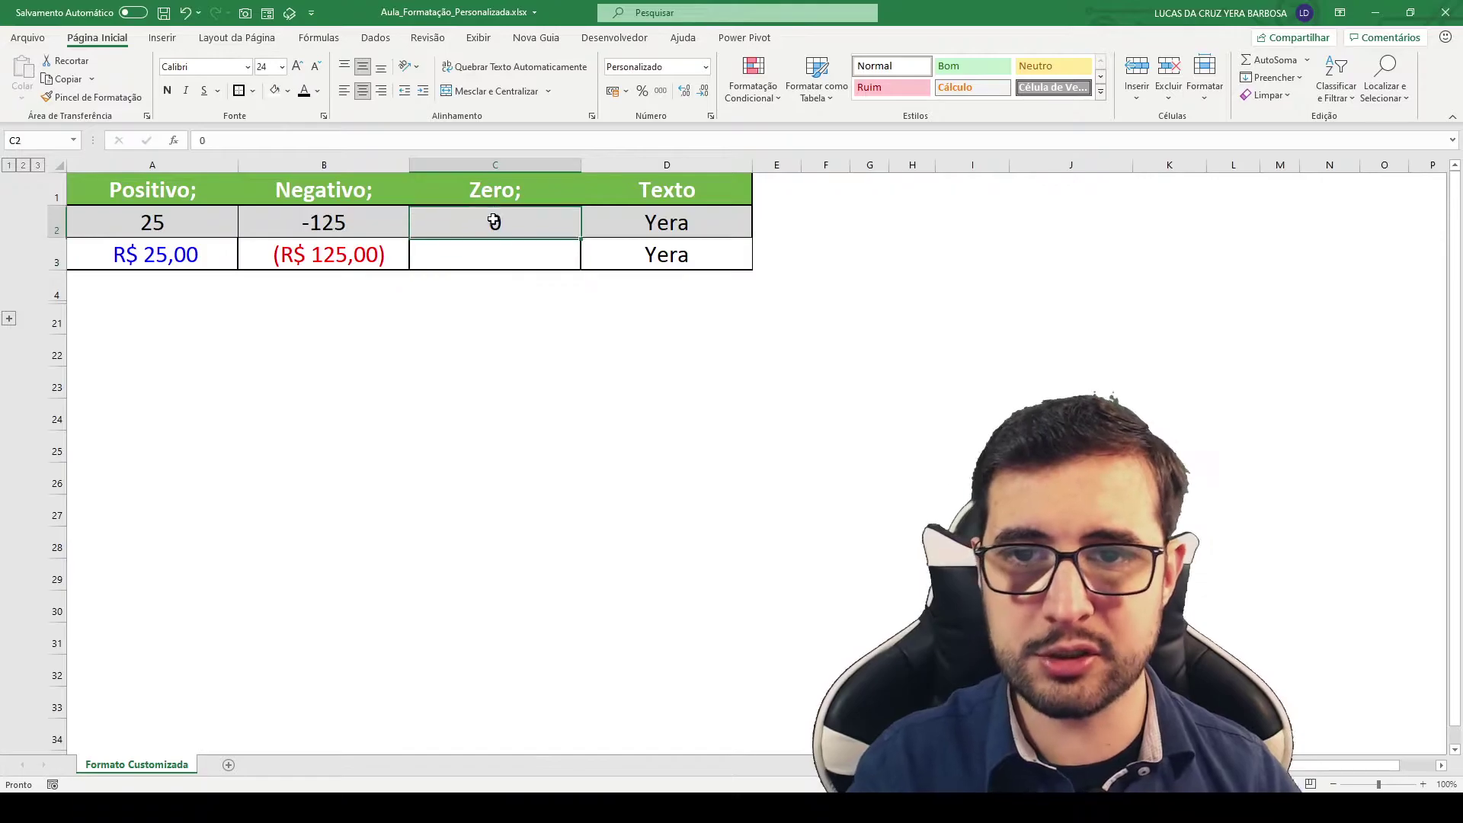
type("5")
key("Return")
key("Up")
type("0")
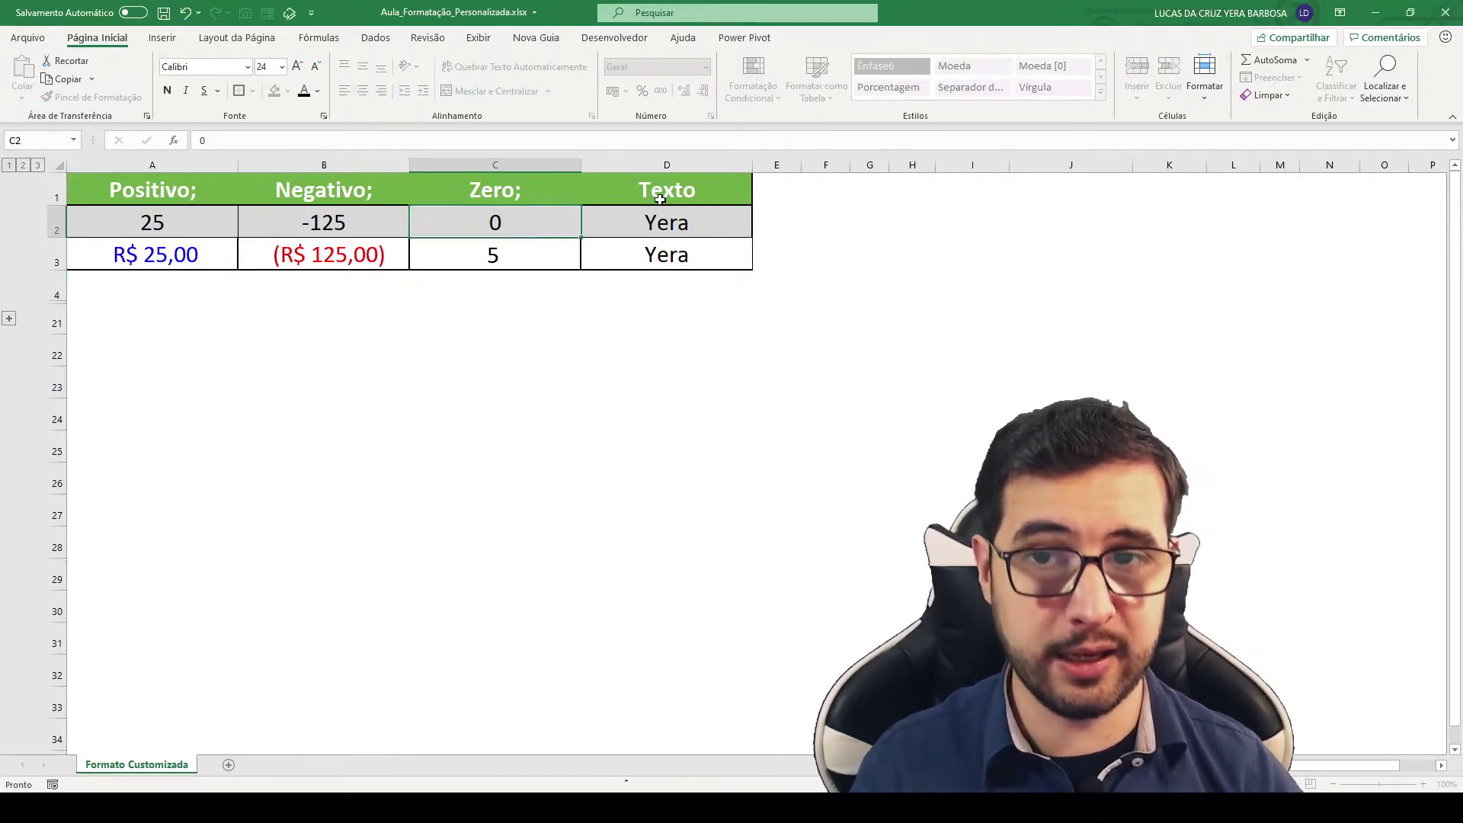
key("Return")
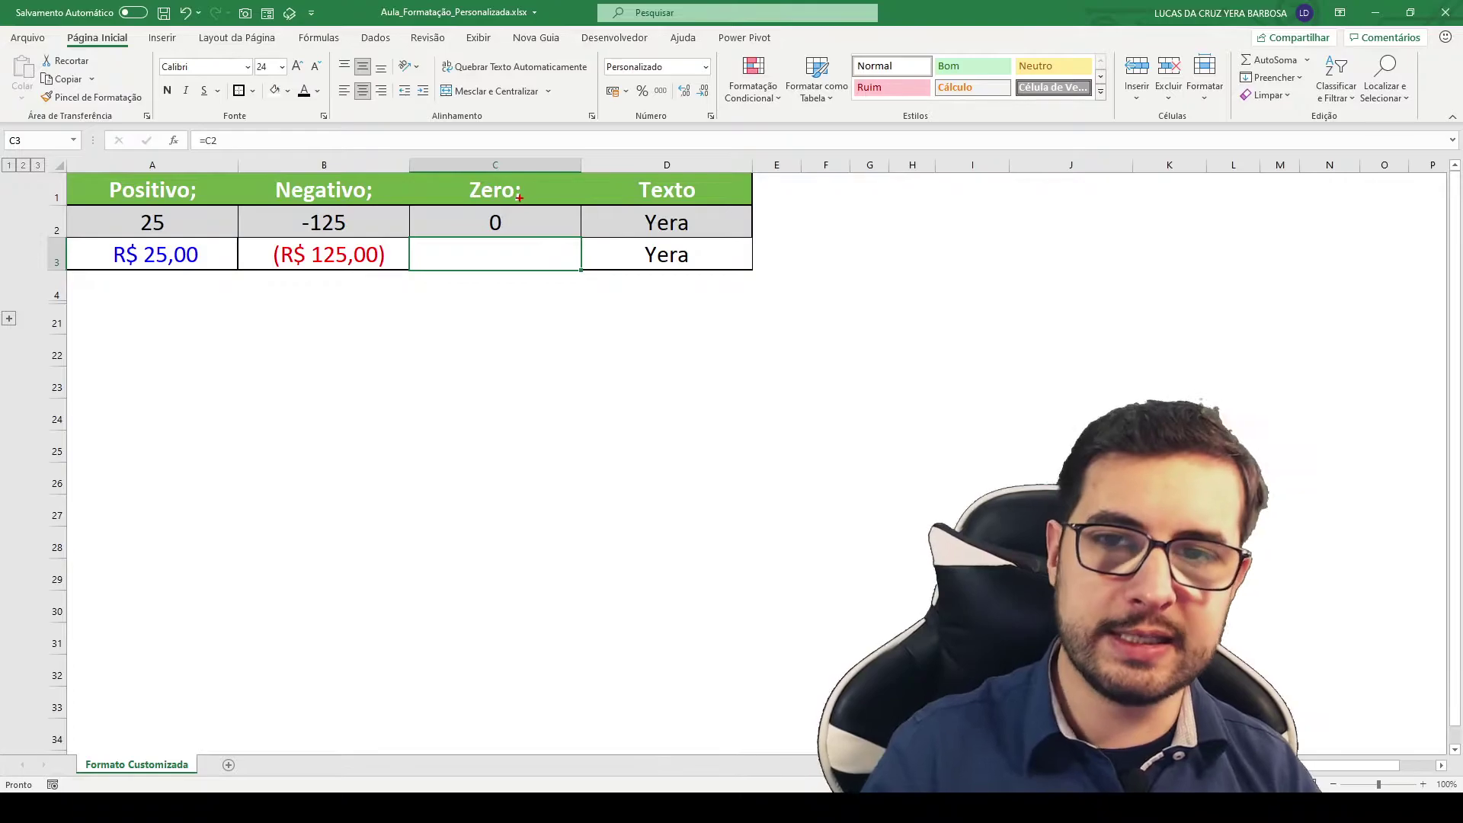
left_click_drag(601, 253, 526, 201)
mouse_move(626, 172)
left_mouse_down()
mouse_move(705, 237)
mouse_move(708, 267)
left_mouse_up()
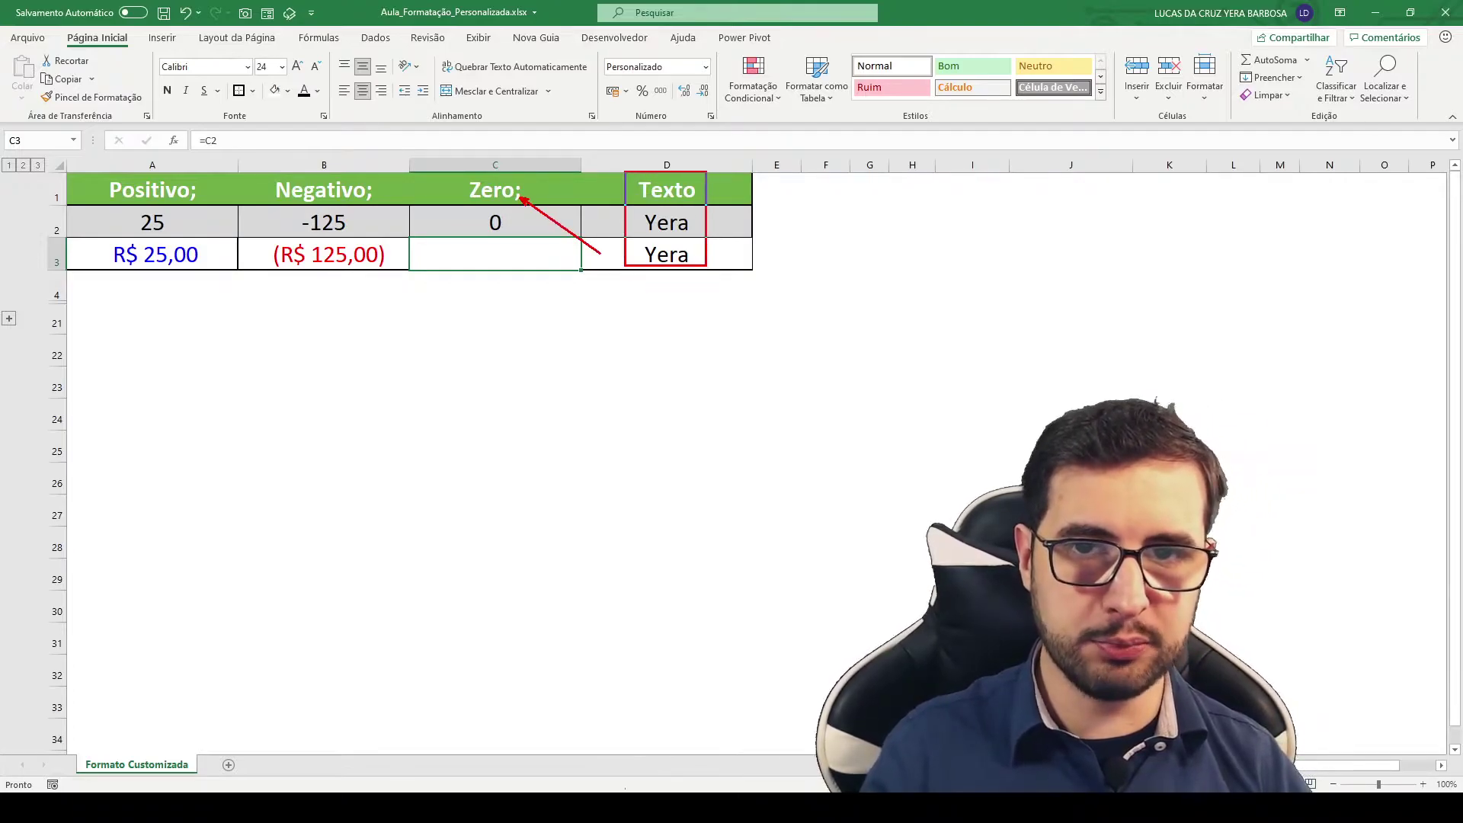
key("Escape")
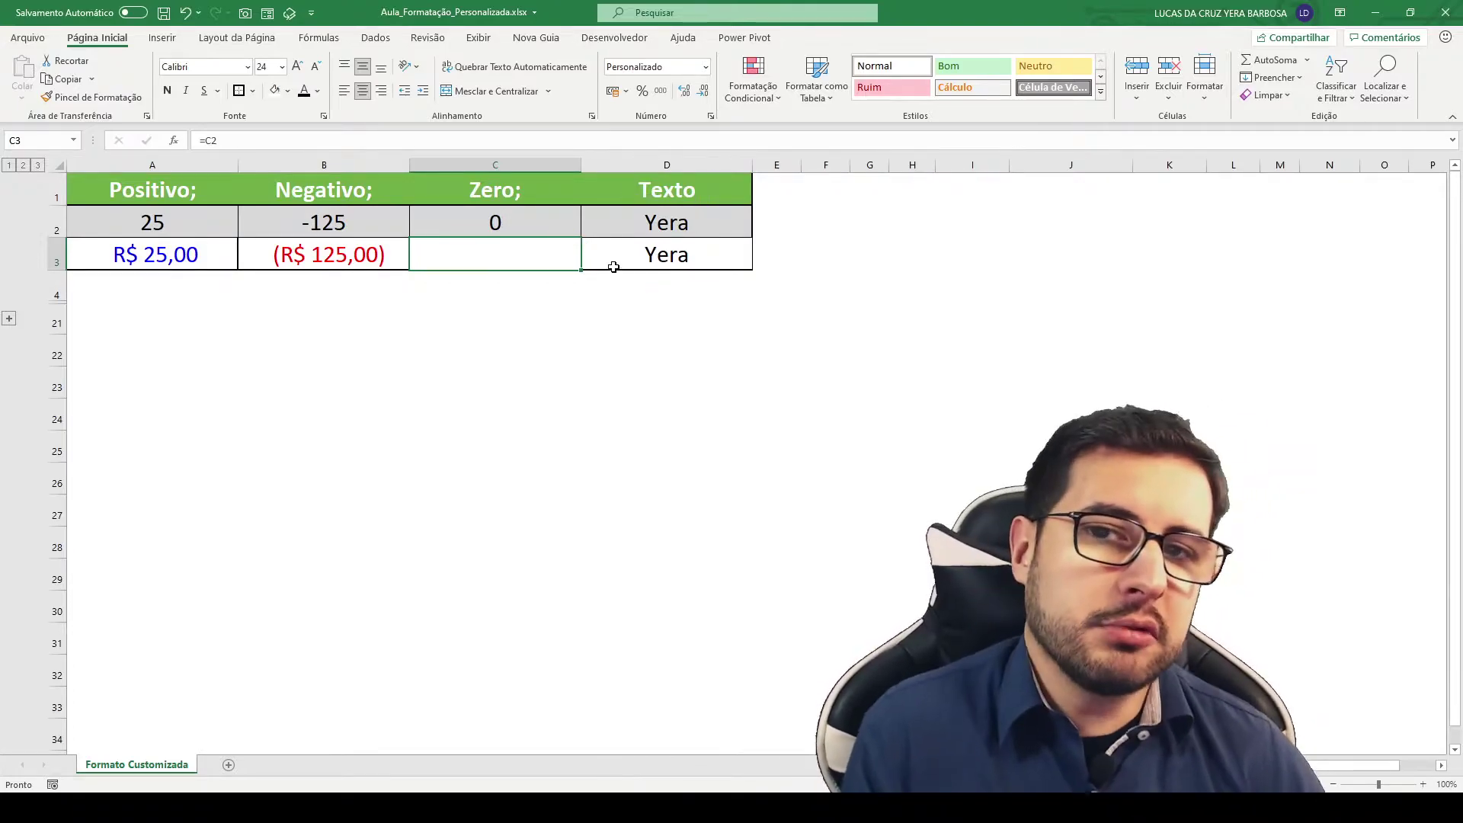
left_click(648, 259)
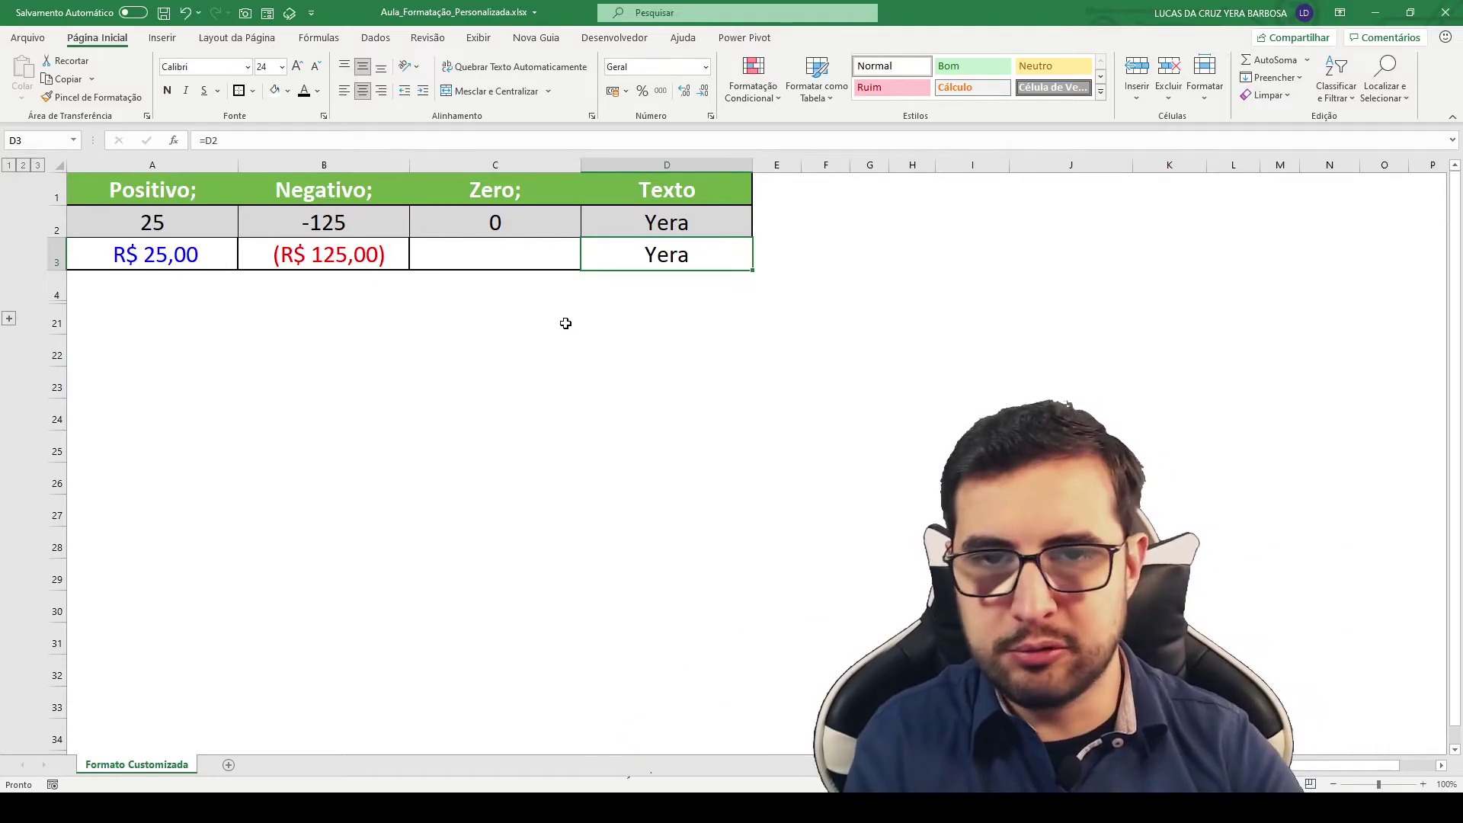
Step: Give D3 the custom format ;;;"Texto adicional" @ and autofit column D
key("ctrl+1")
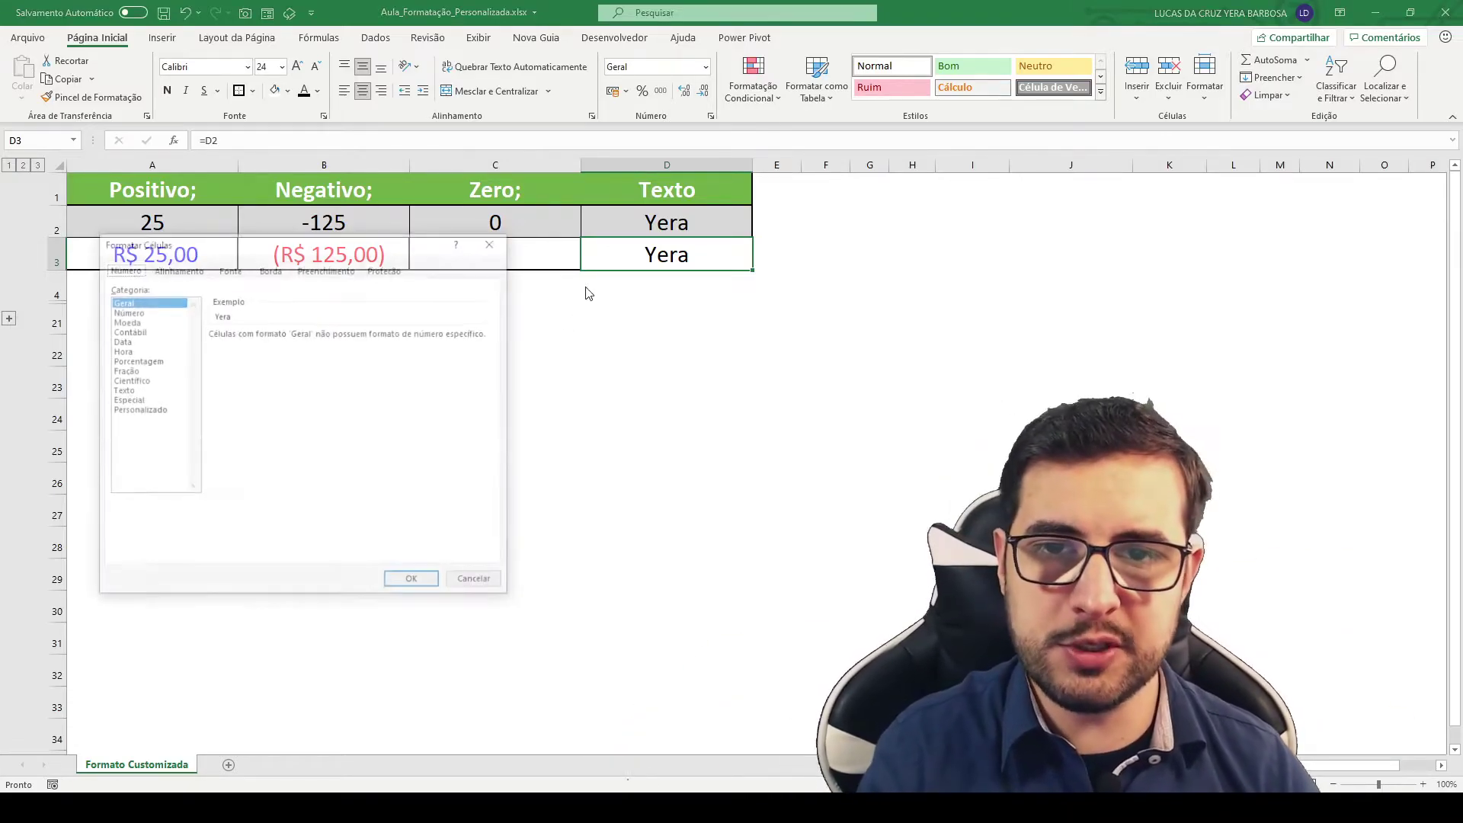
left_click(139, 410)
left_click(254, 359)
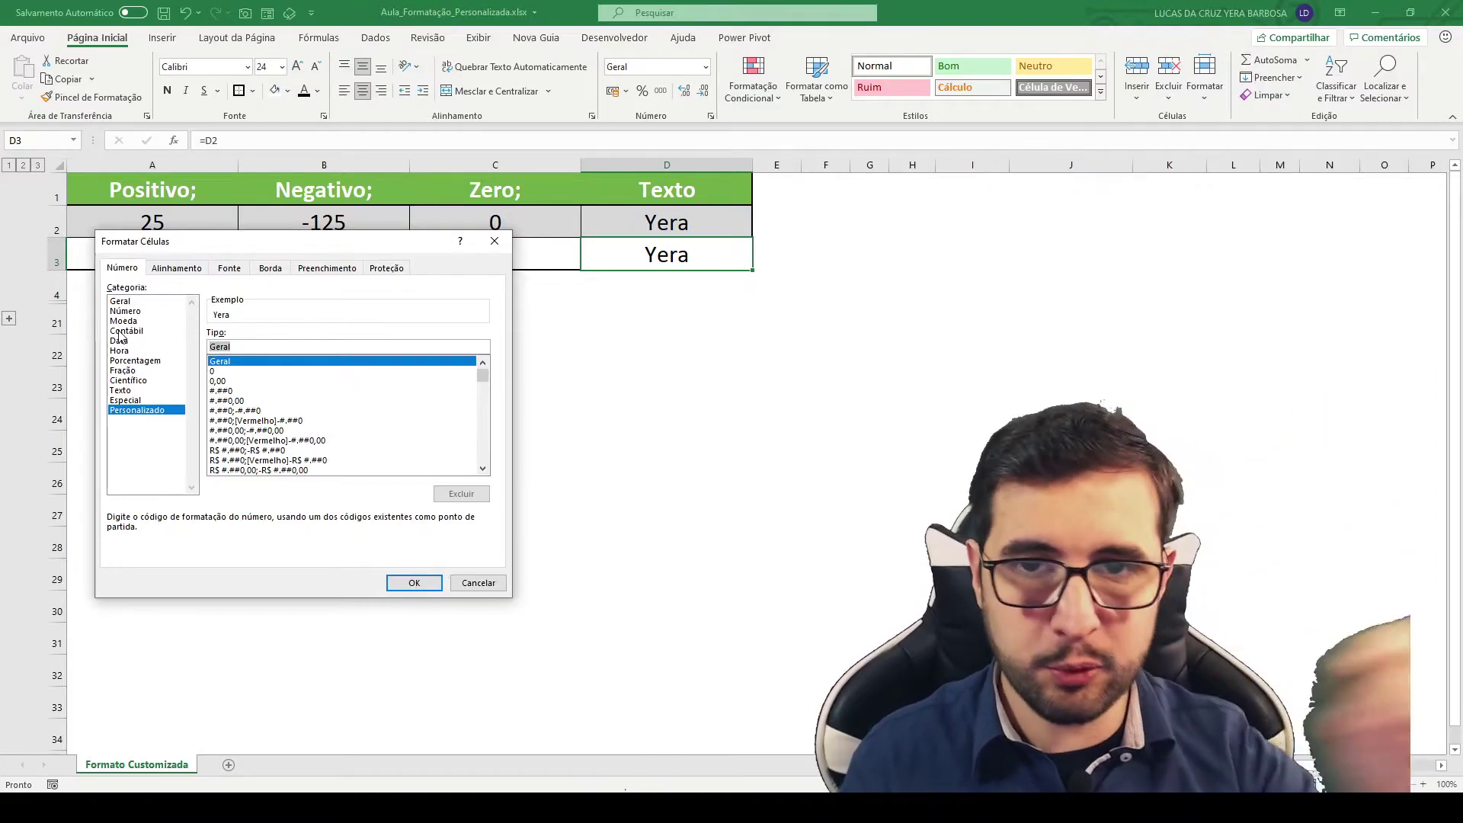
type(";;")
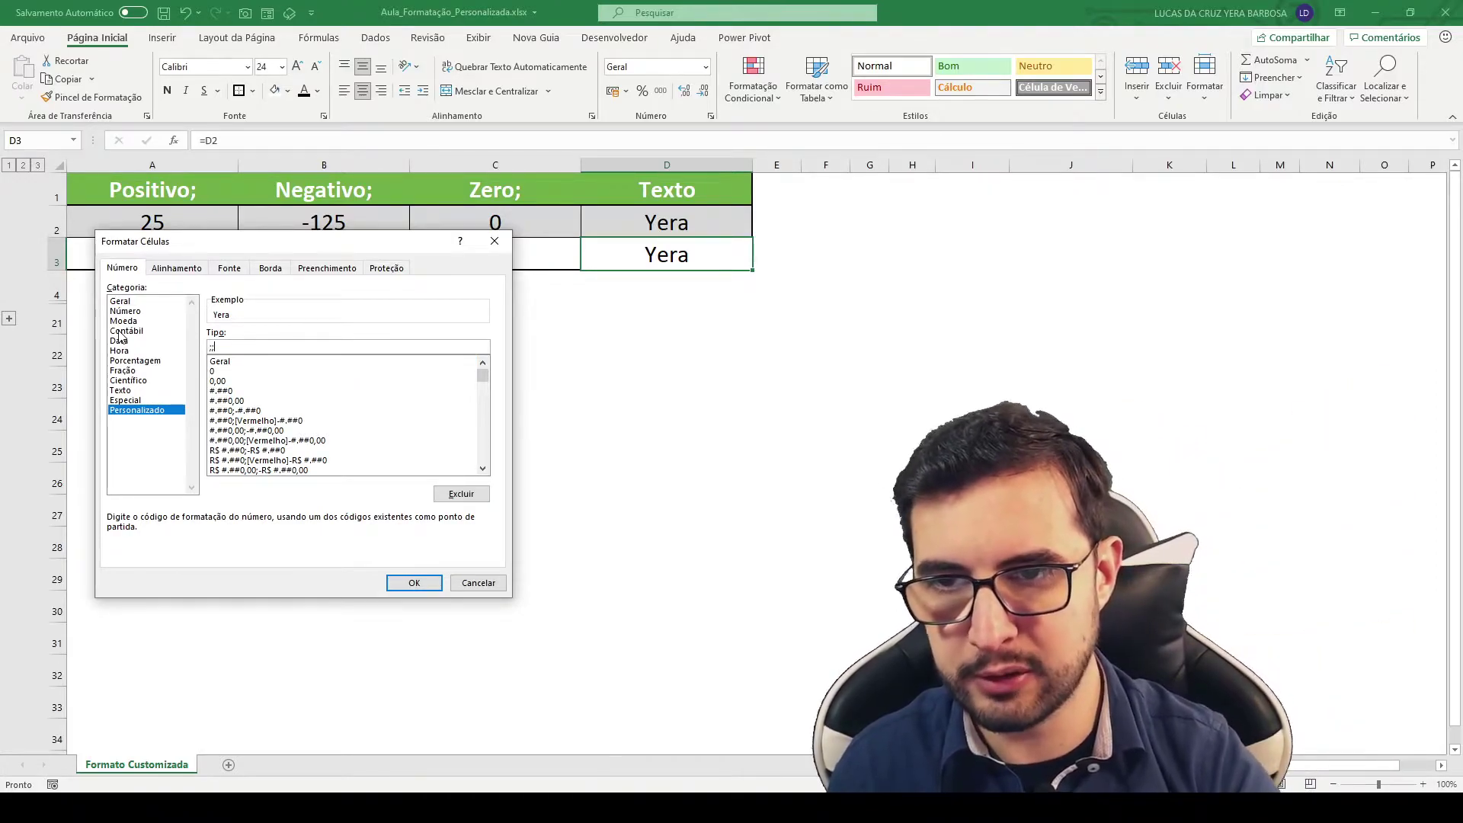
type(";\"Texto")
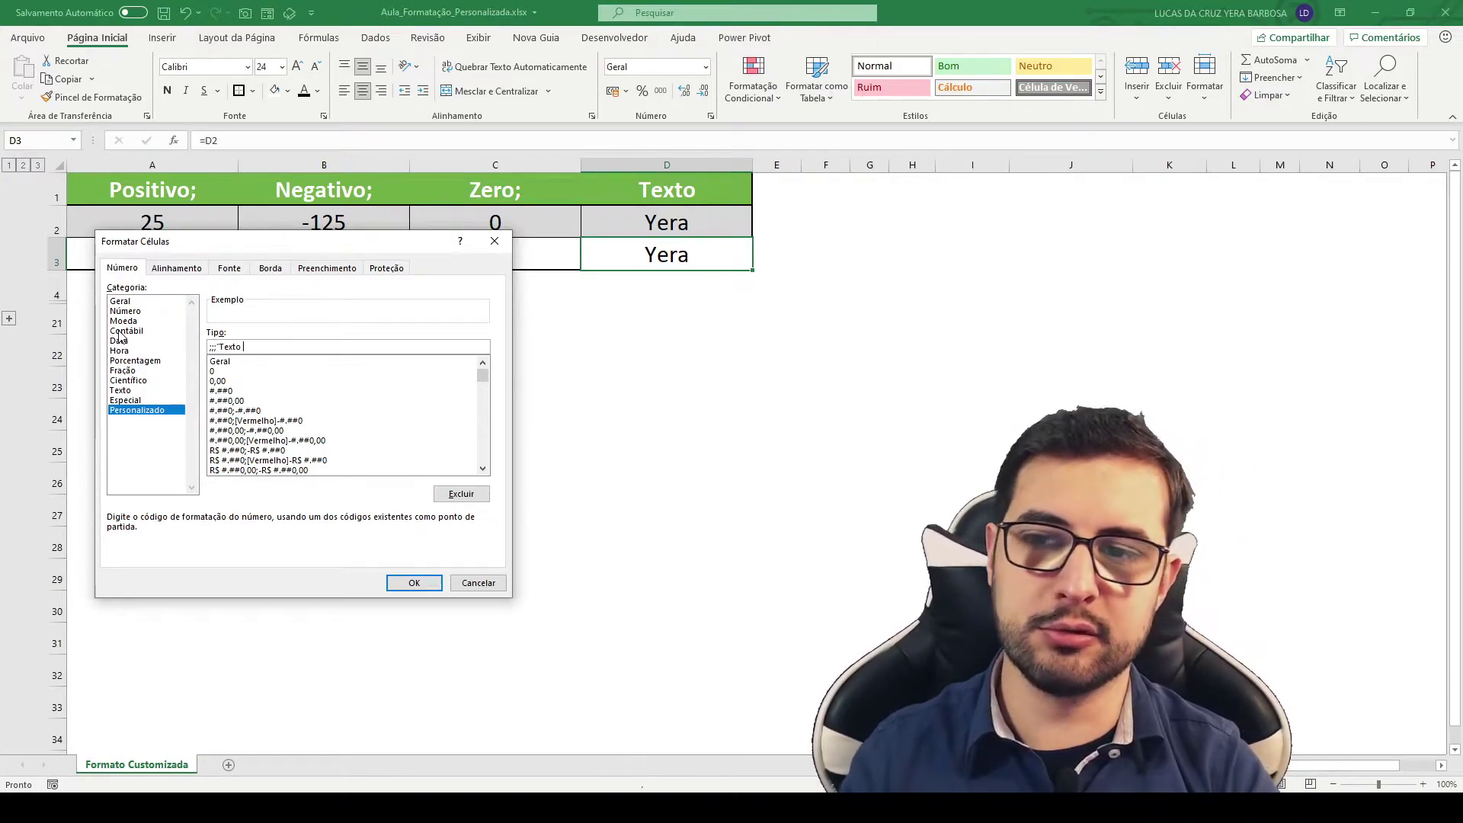
type("\"")
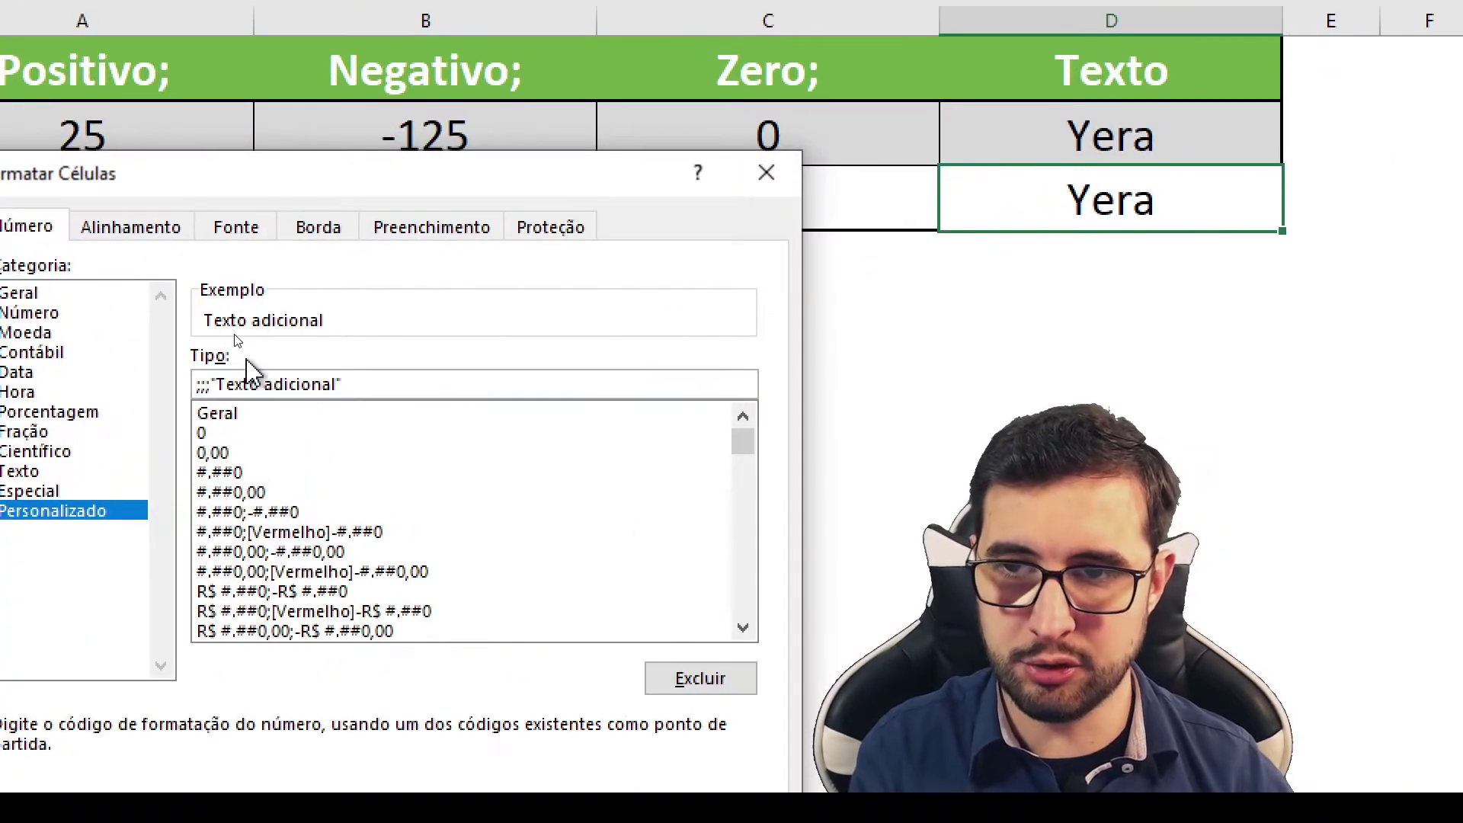
type(" @")
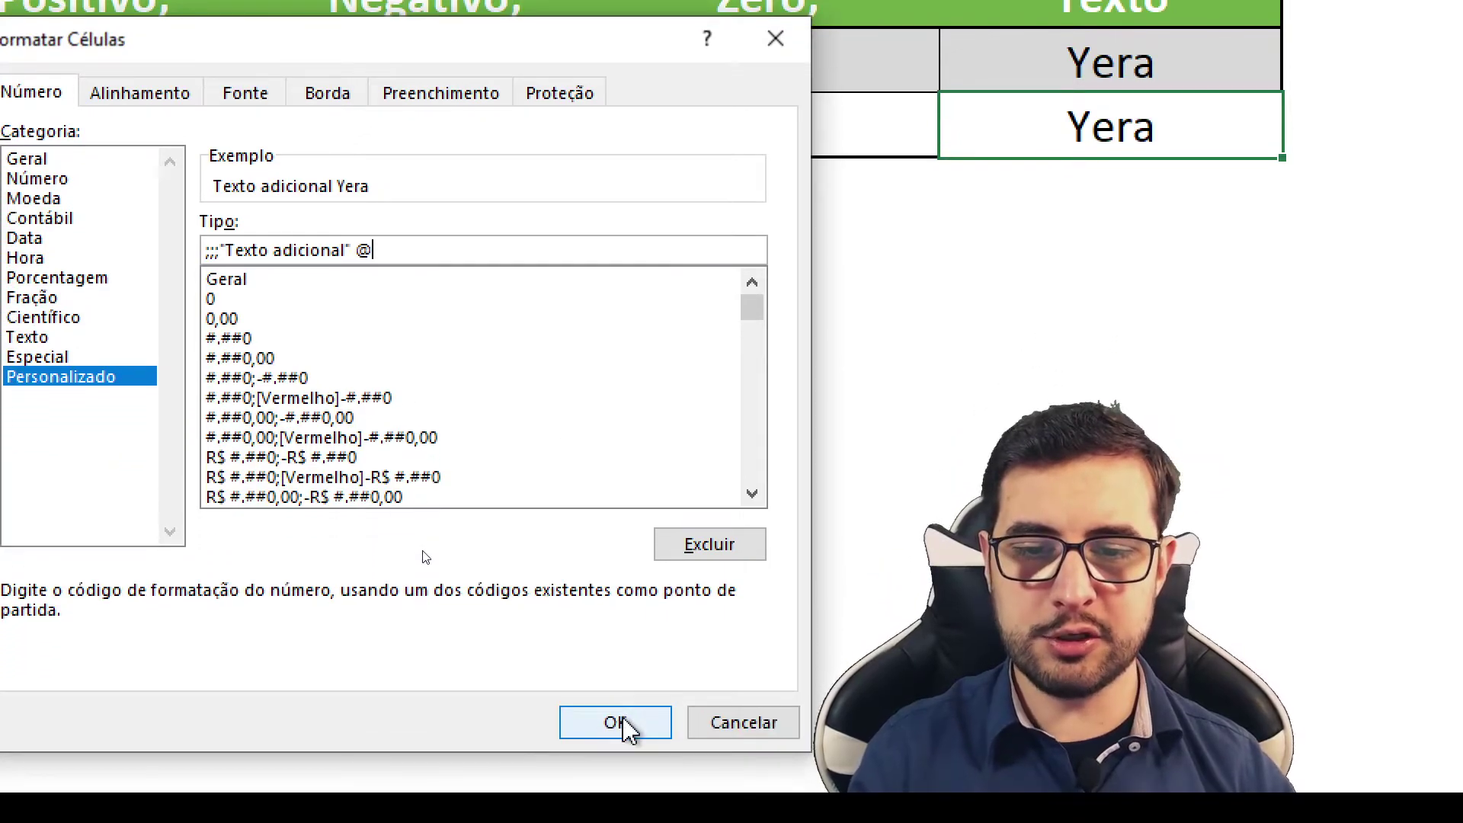
left_click(625, 724)
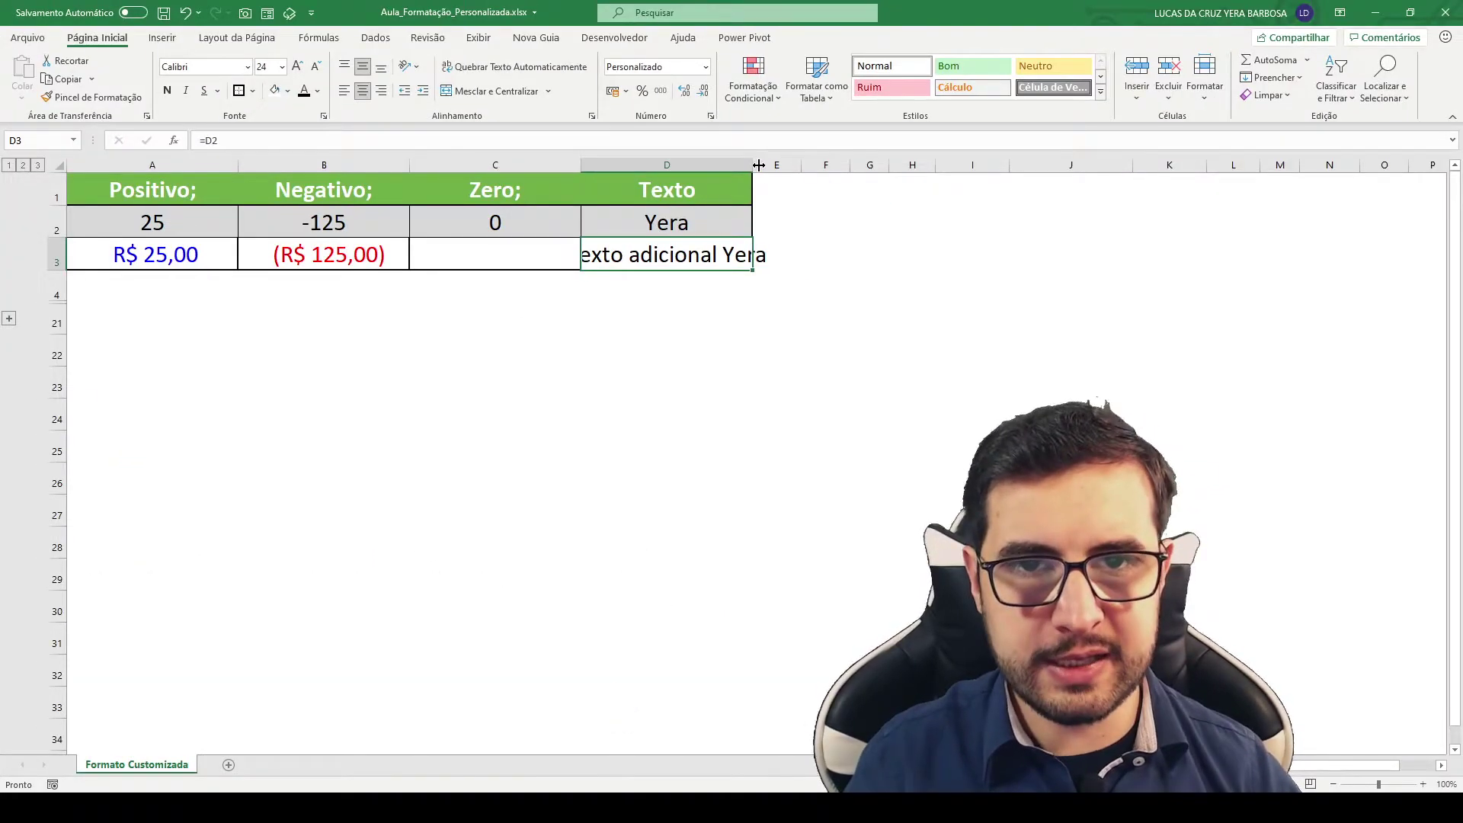
double_click(759, 165)
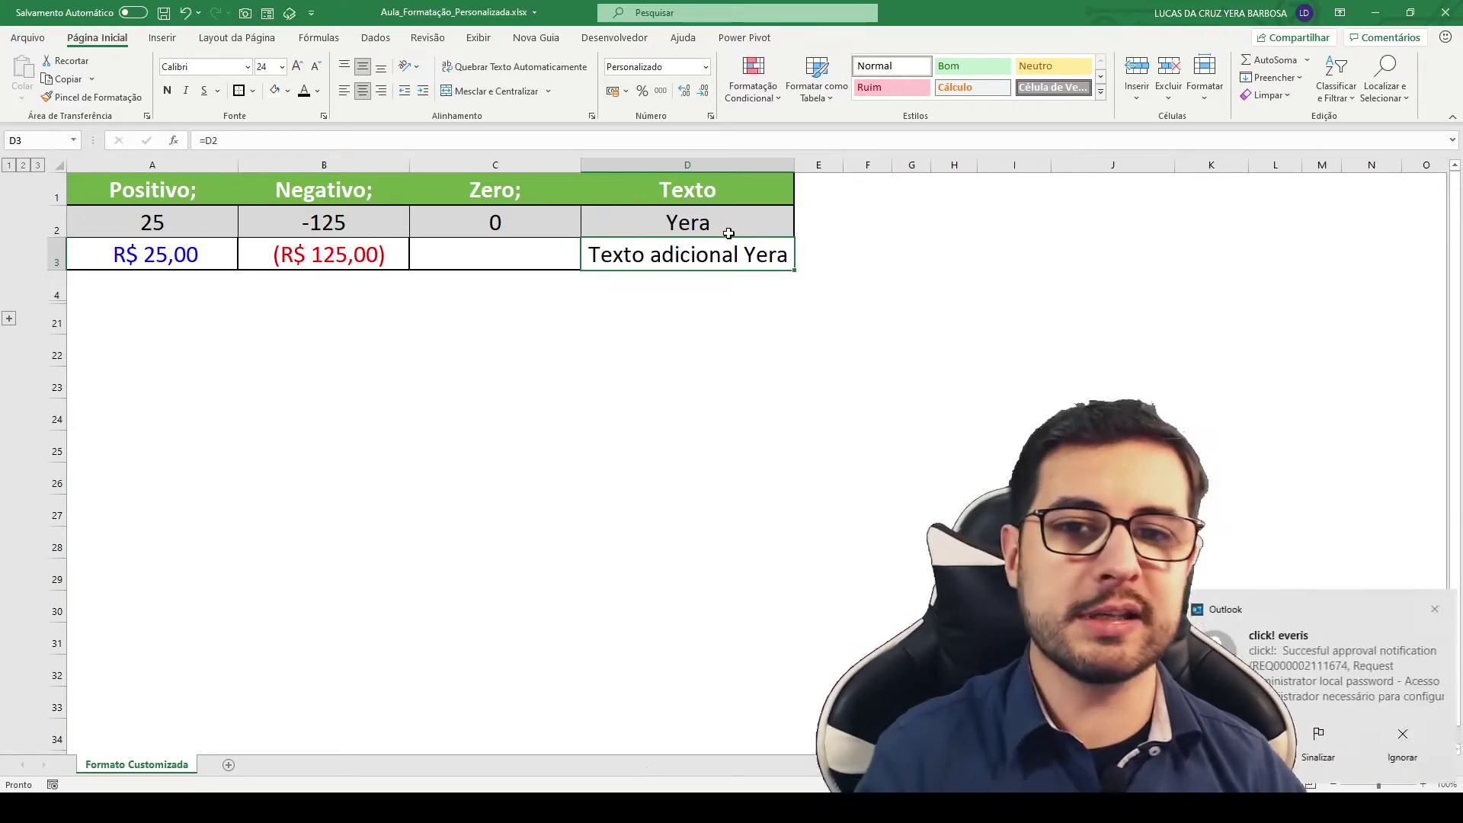
Step: Enter the formula =D3 in I2
left_click_drag(714, 235, 1026, 353)
key("Escape")
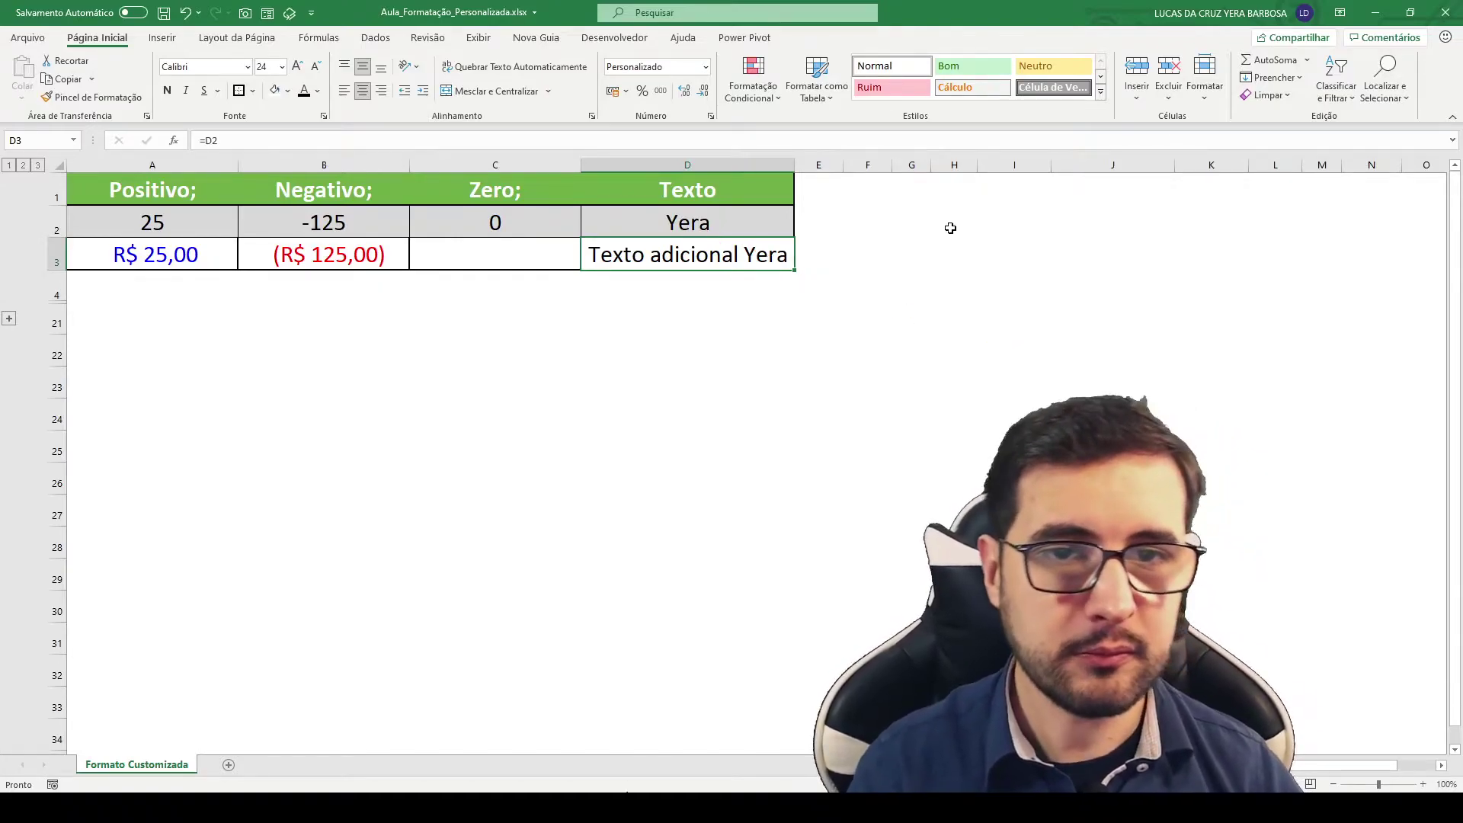
left_click(953, 228)
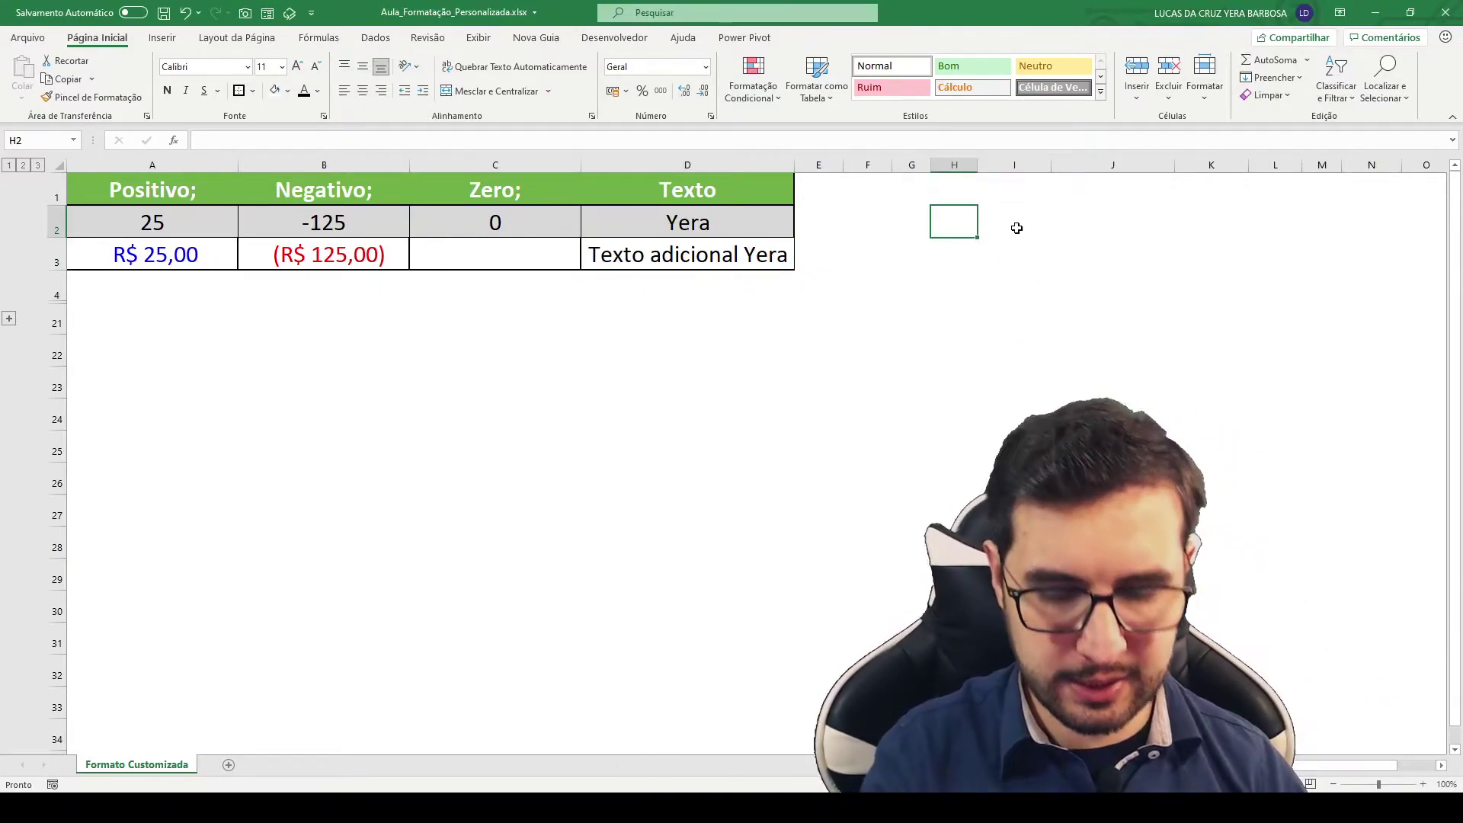
double_click(1014, 229)
type("=")
left_click(690, 258)
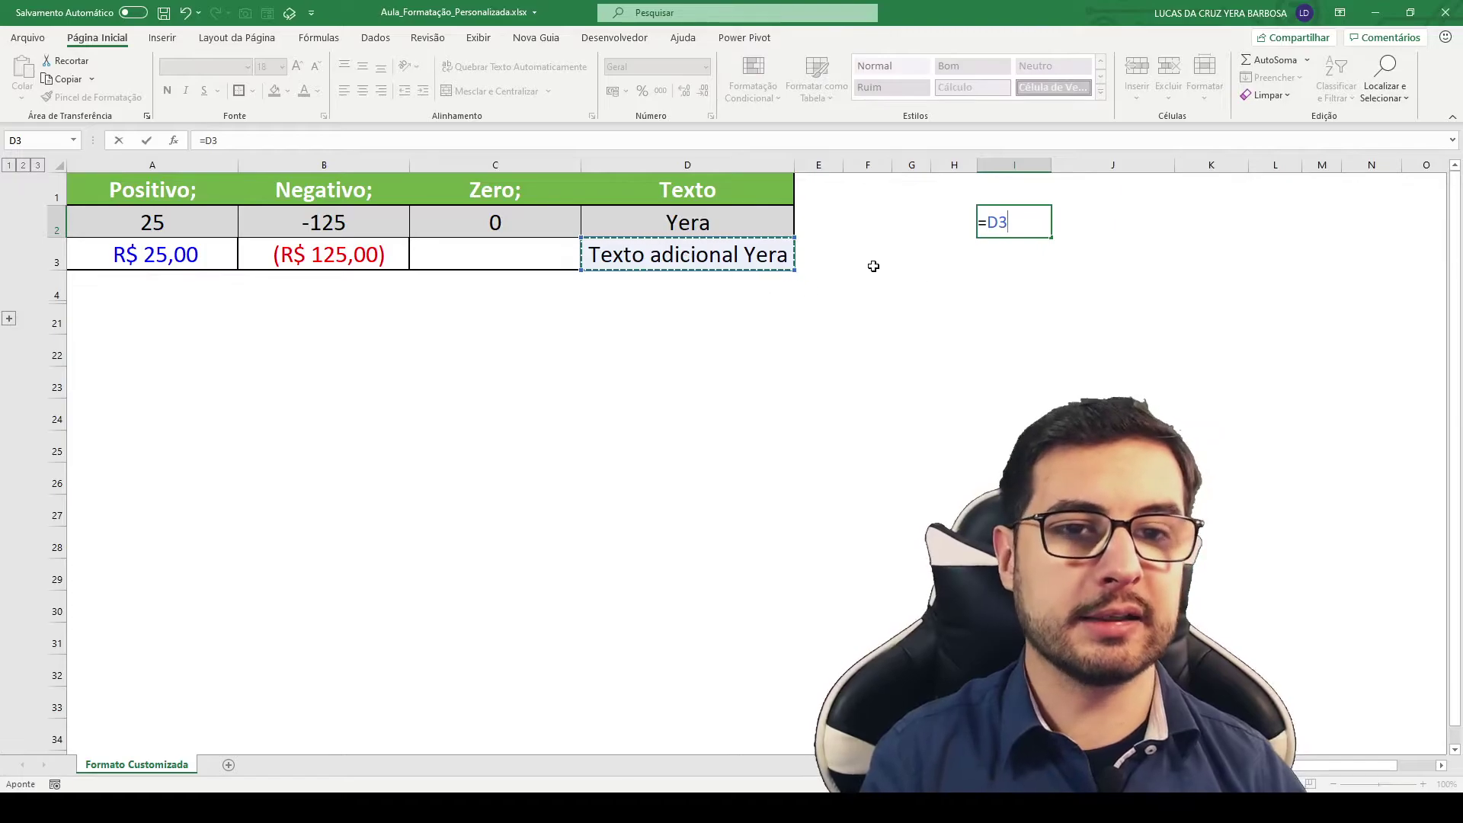
key("Return")
Step: Set I2's number format to Geral so it shows only Yera, comparing with D3
left_click(1018, 230)
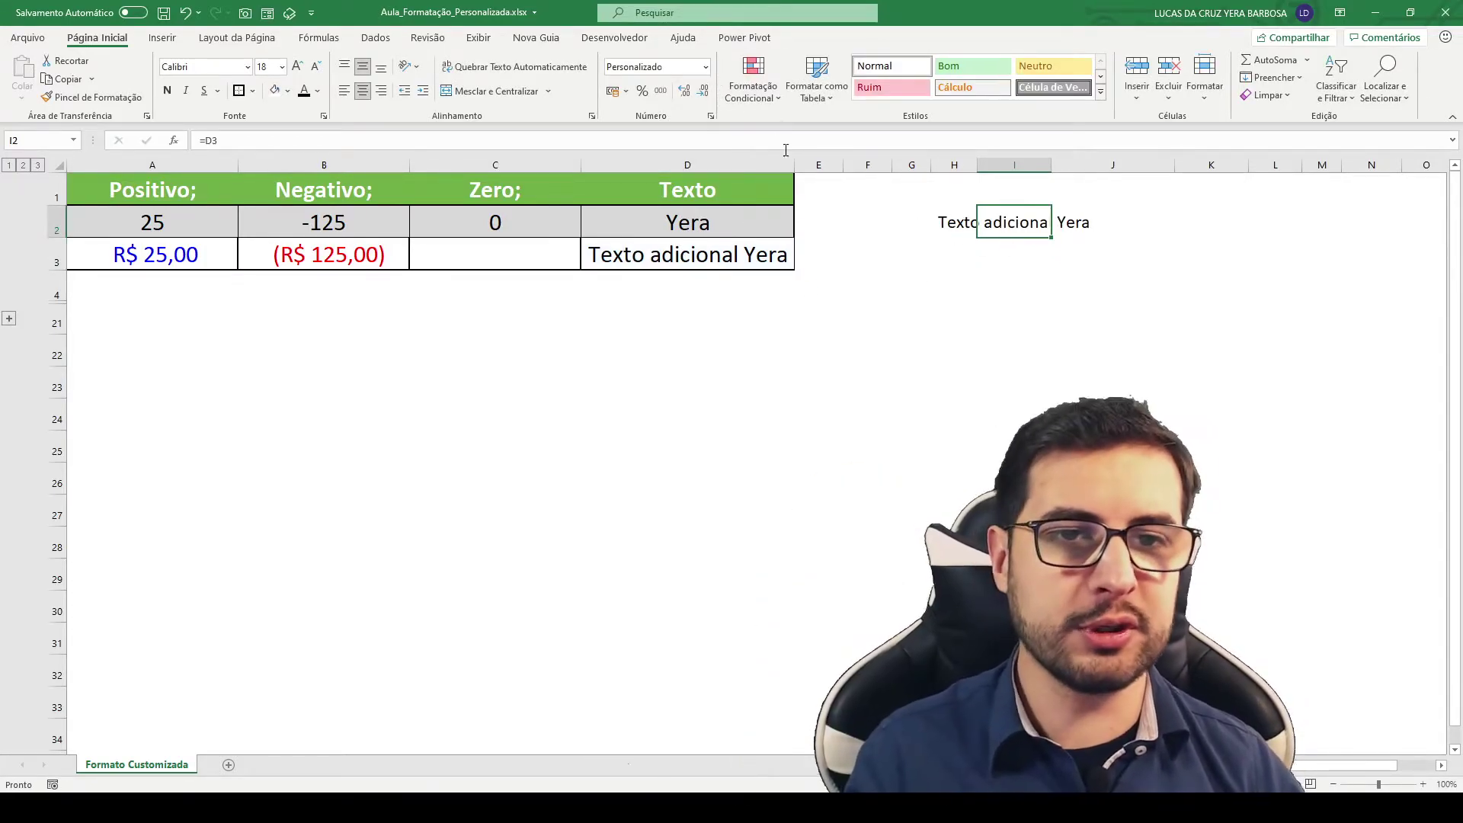
left_click(706, 67)
left_click(665, 90)
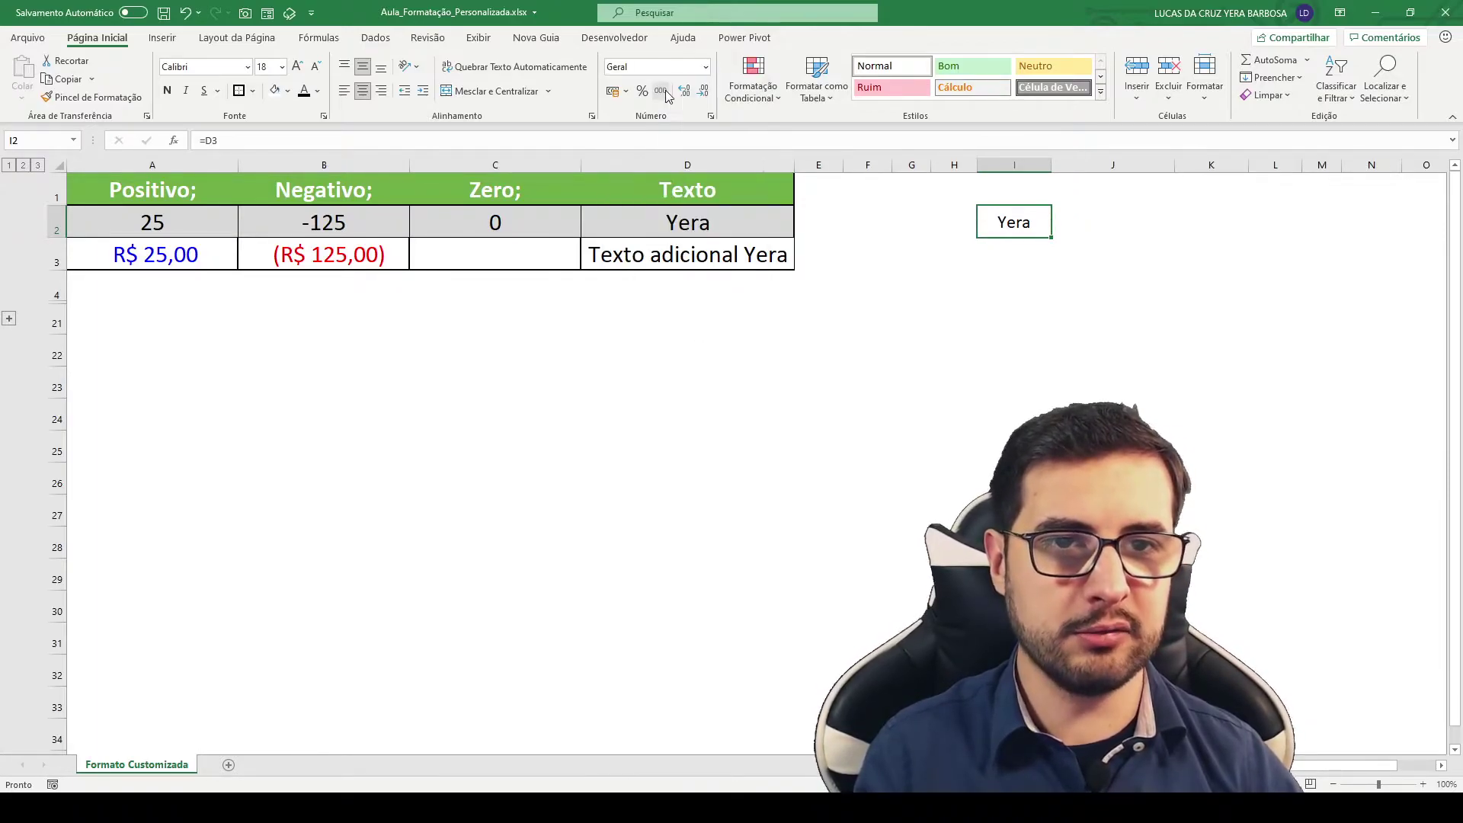
left_click(680, 256)
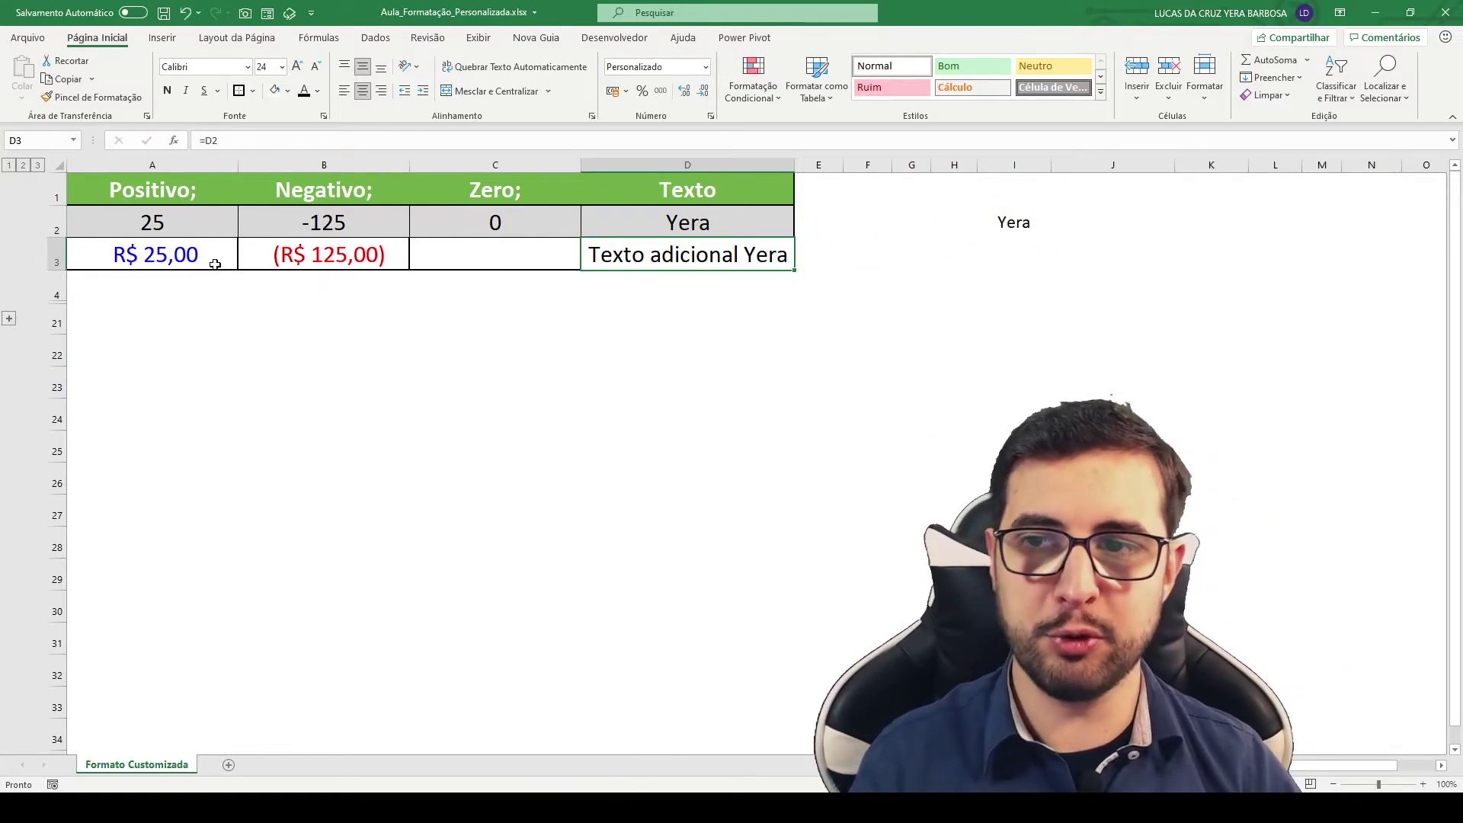
left_click(980, 229)
Step: Clear I2 and fill I3 with orange
key("Delete")
left_click(1011, 247)
left_click(287, 92)
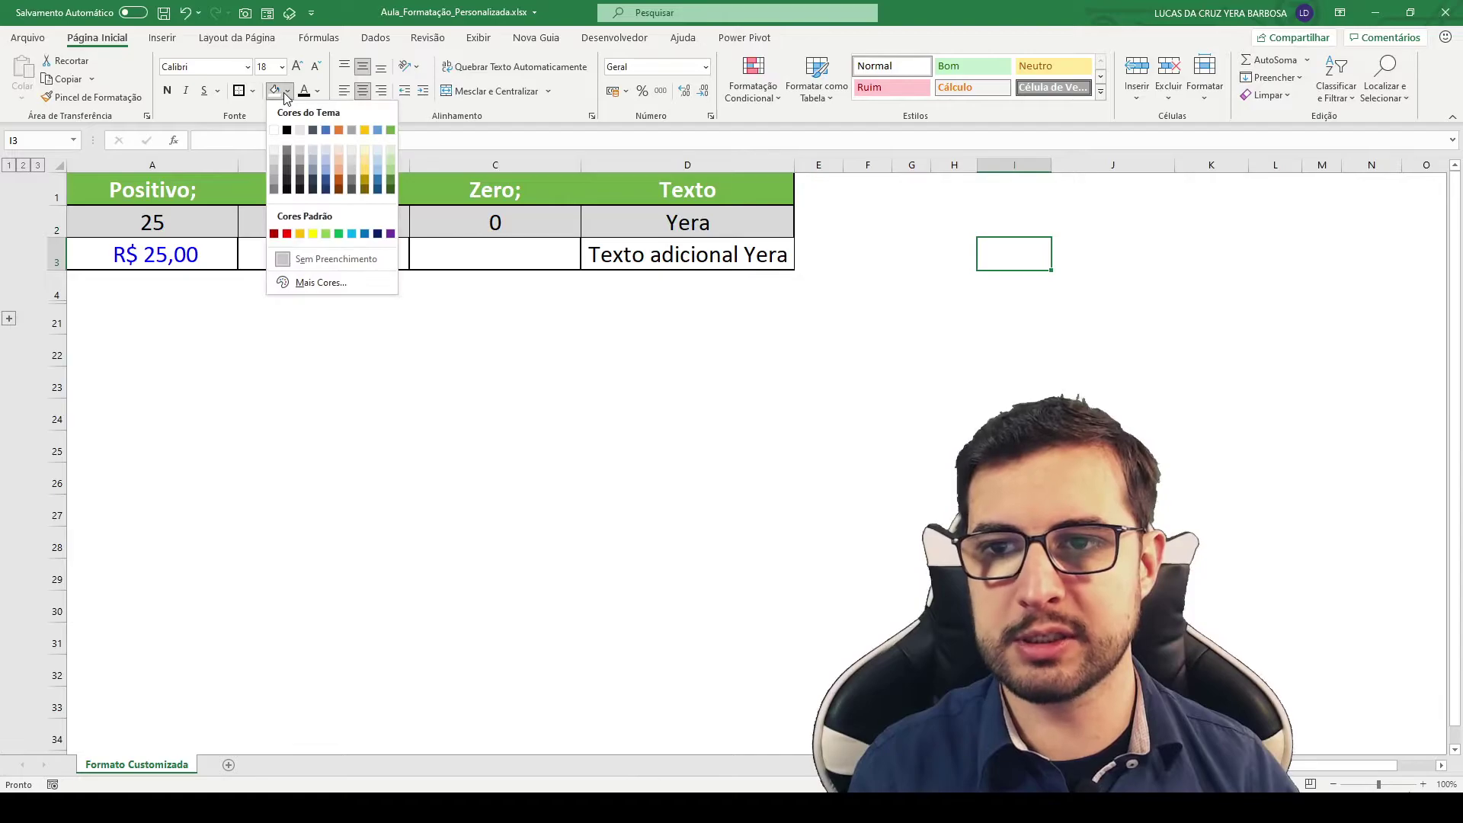
left_click(340, 130)
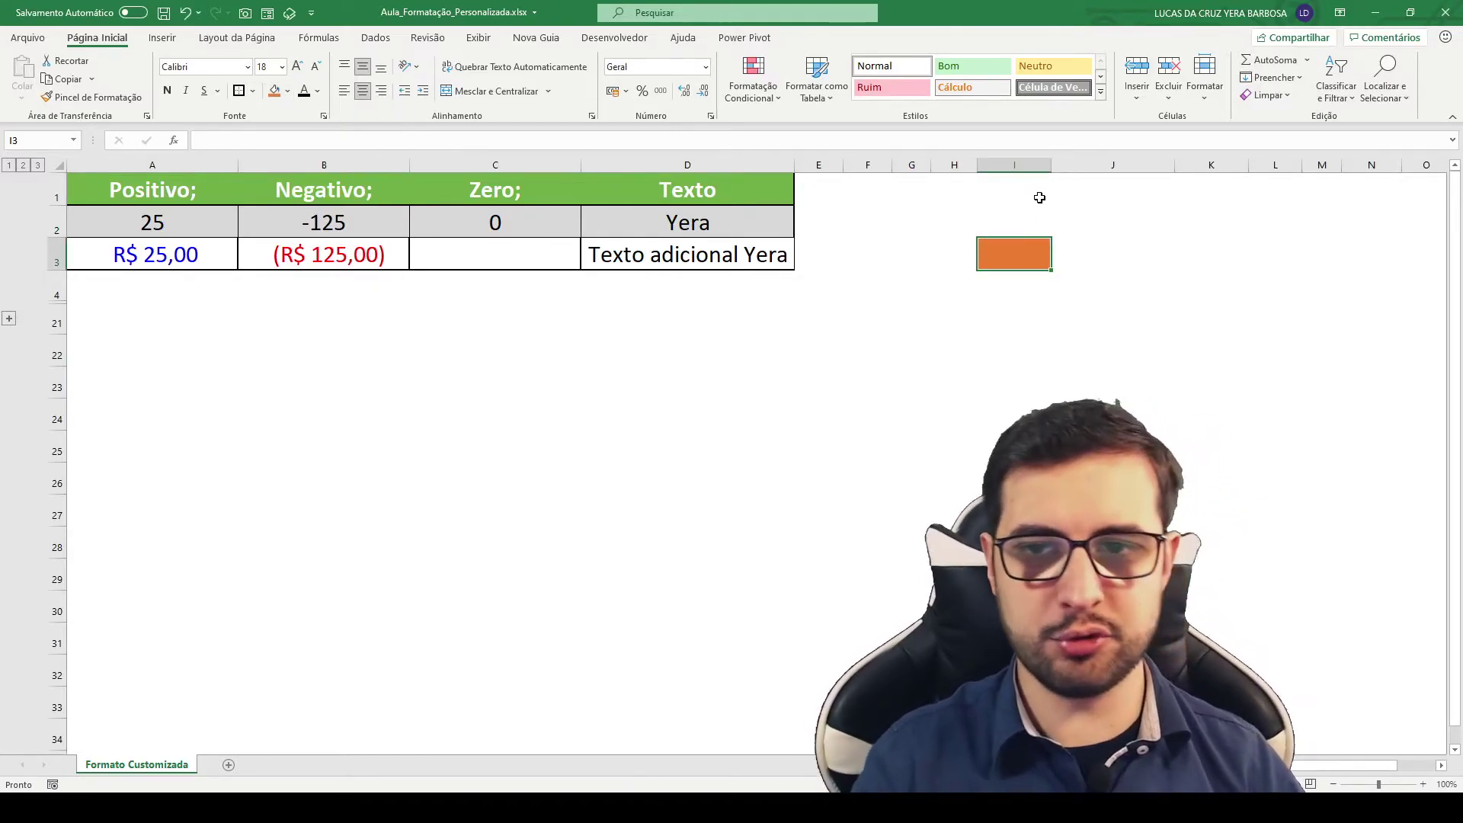
Step: Apply custom code [Azul] R$ 0,00; [Vermelho] (R$ 0,00); "ZERADO"; "Adicionando Texto" @ to I3
key("ctrl+1")
left_click(142, 380)
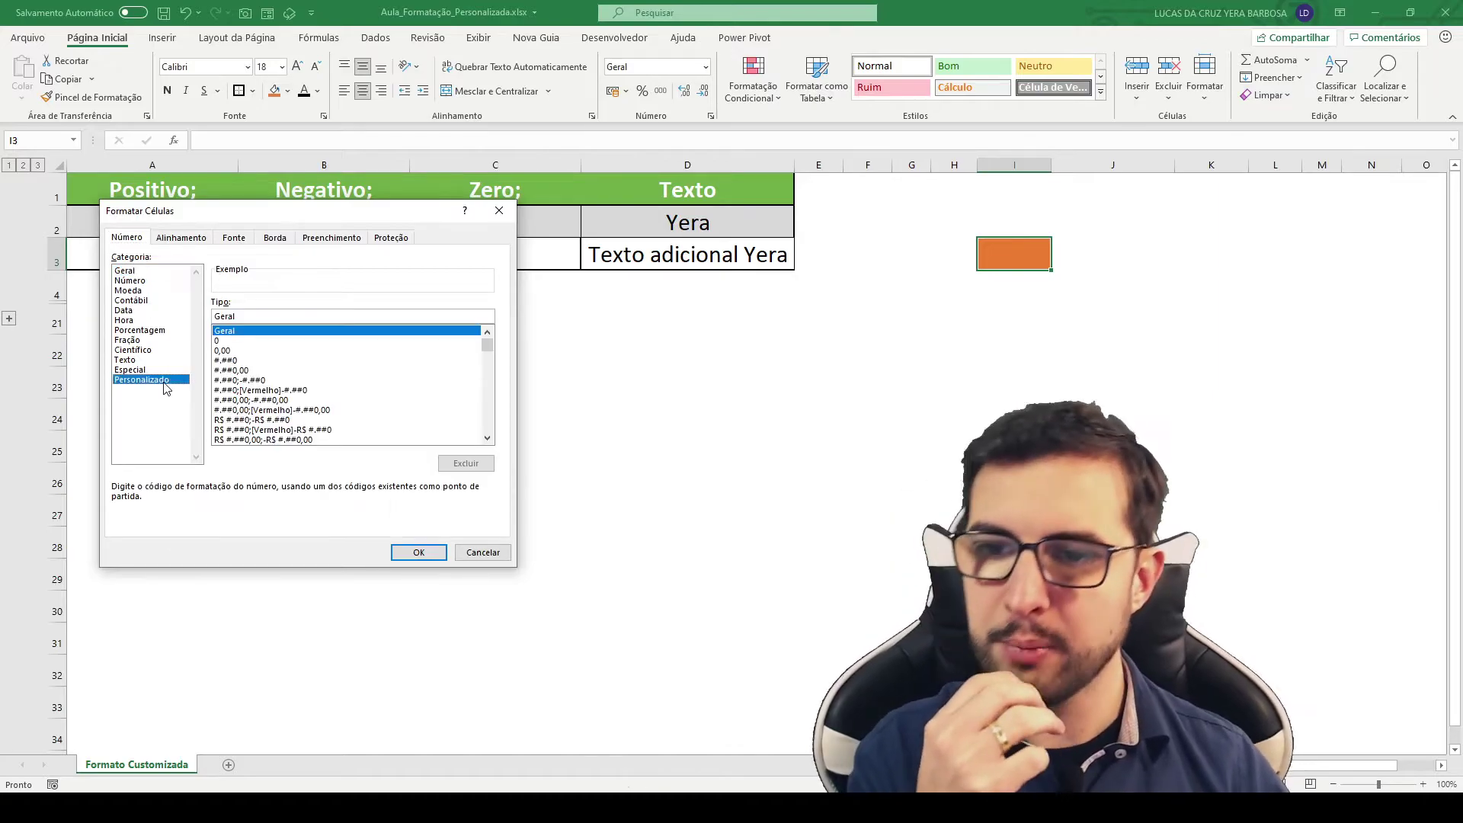
double_click(252, 314)
left_click_drag(254, 218, 301, 307)
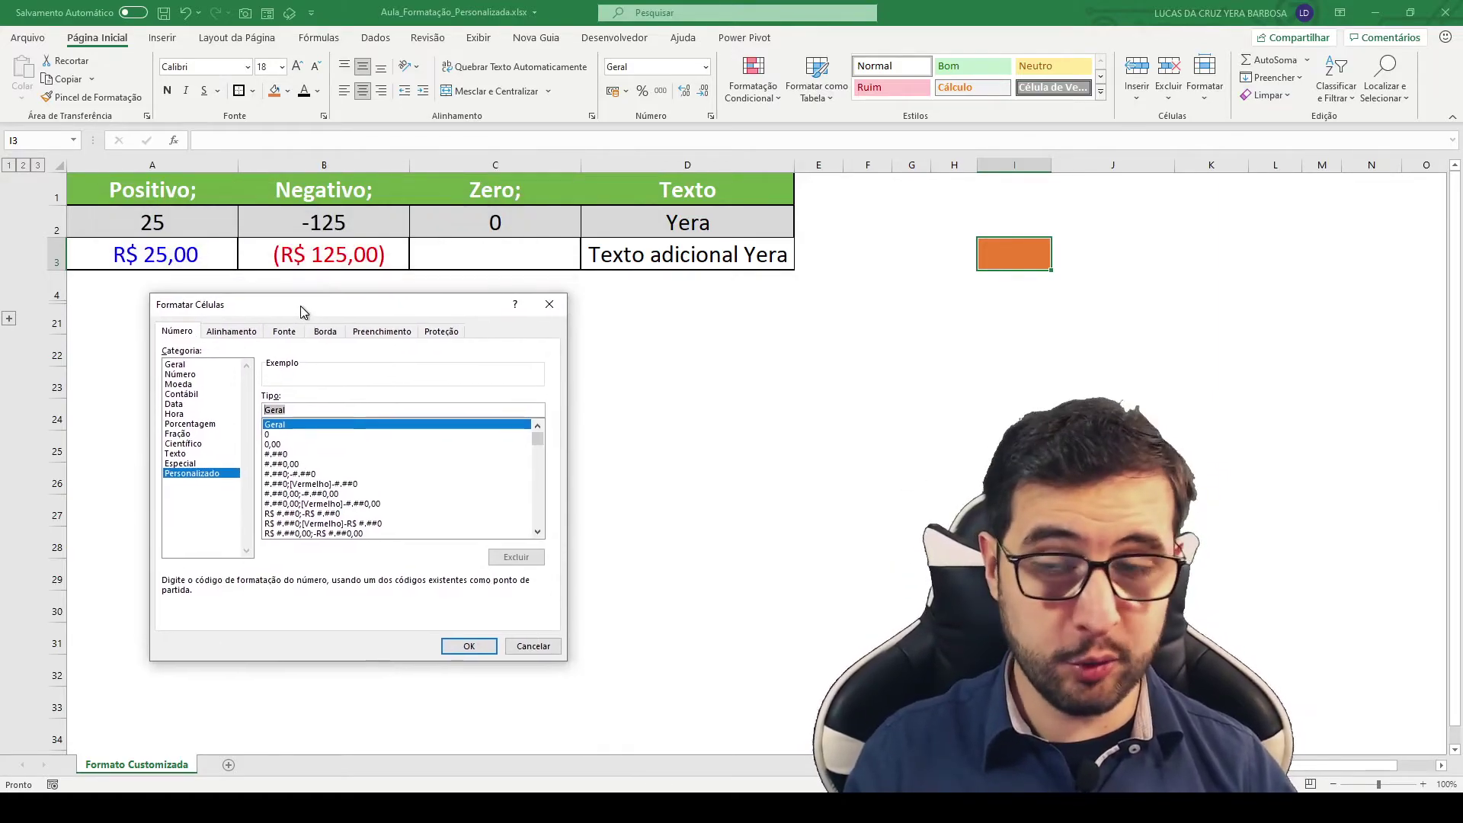
key("BackSpace")
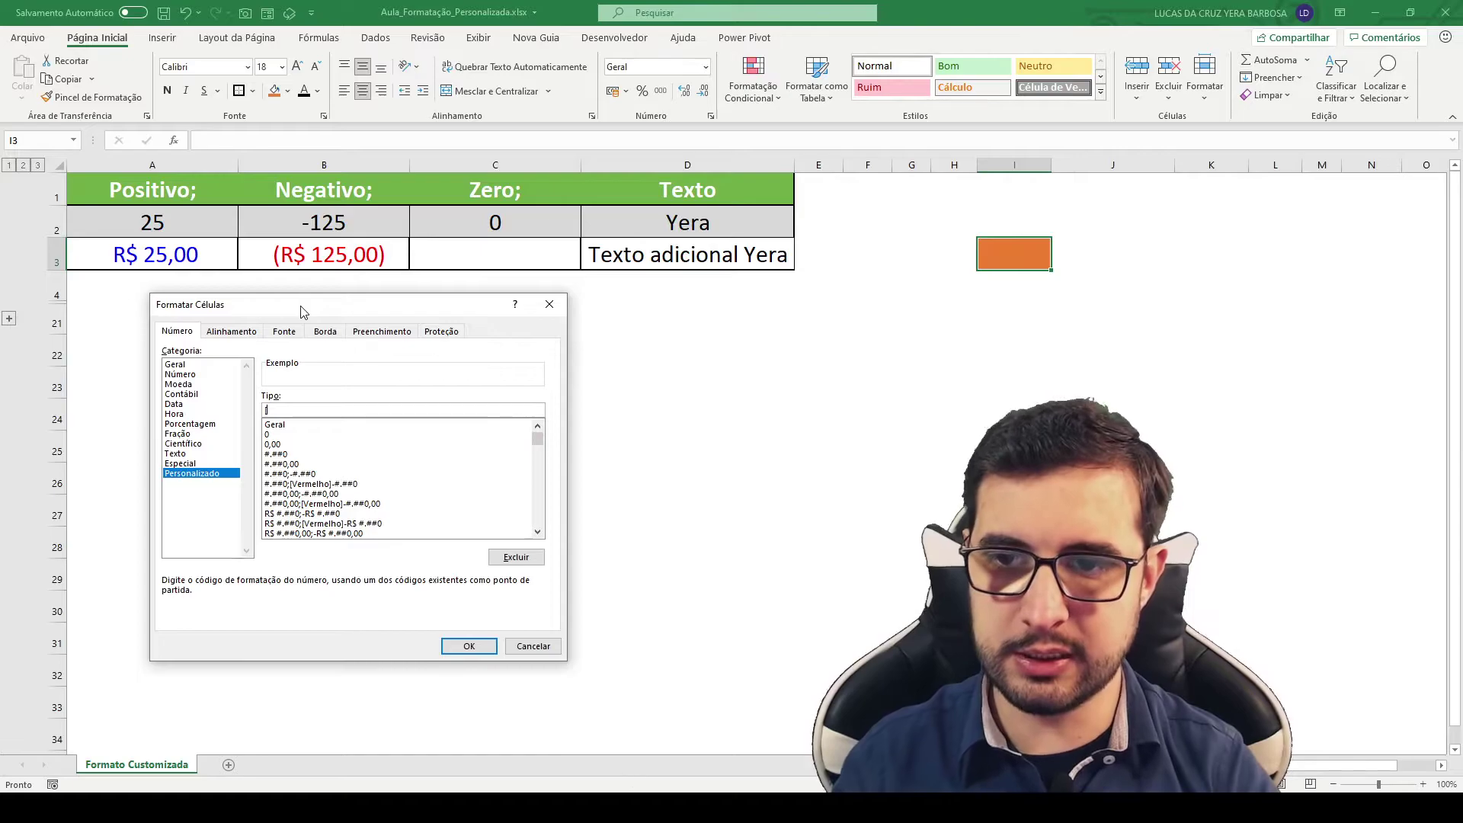
type("[Azul] R$")
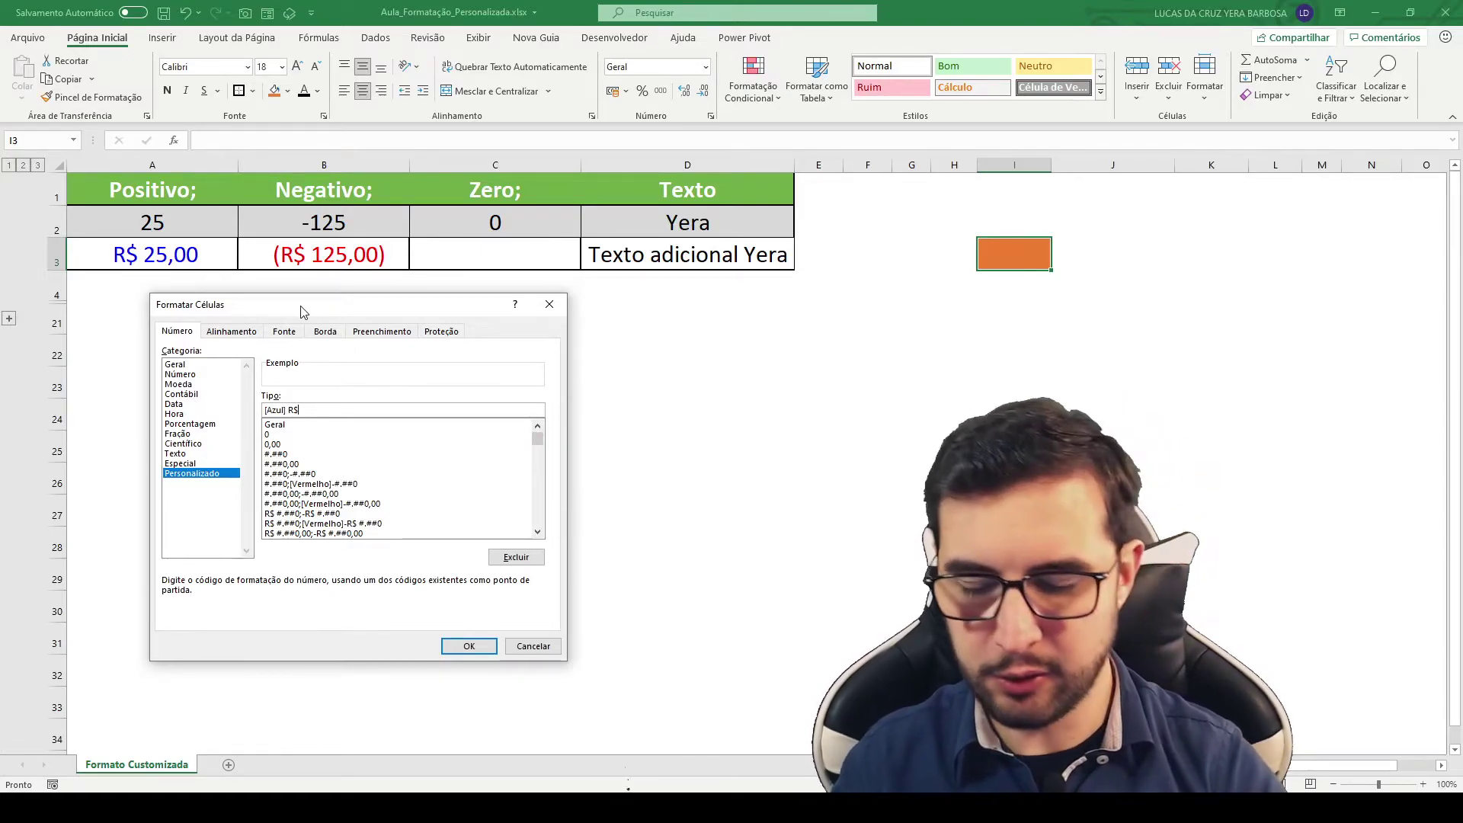
type(" 0,00;")
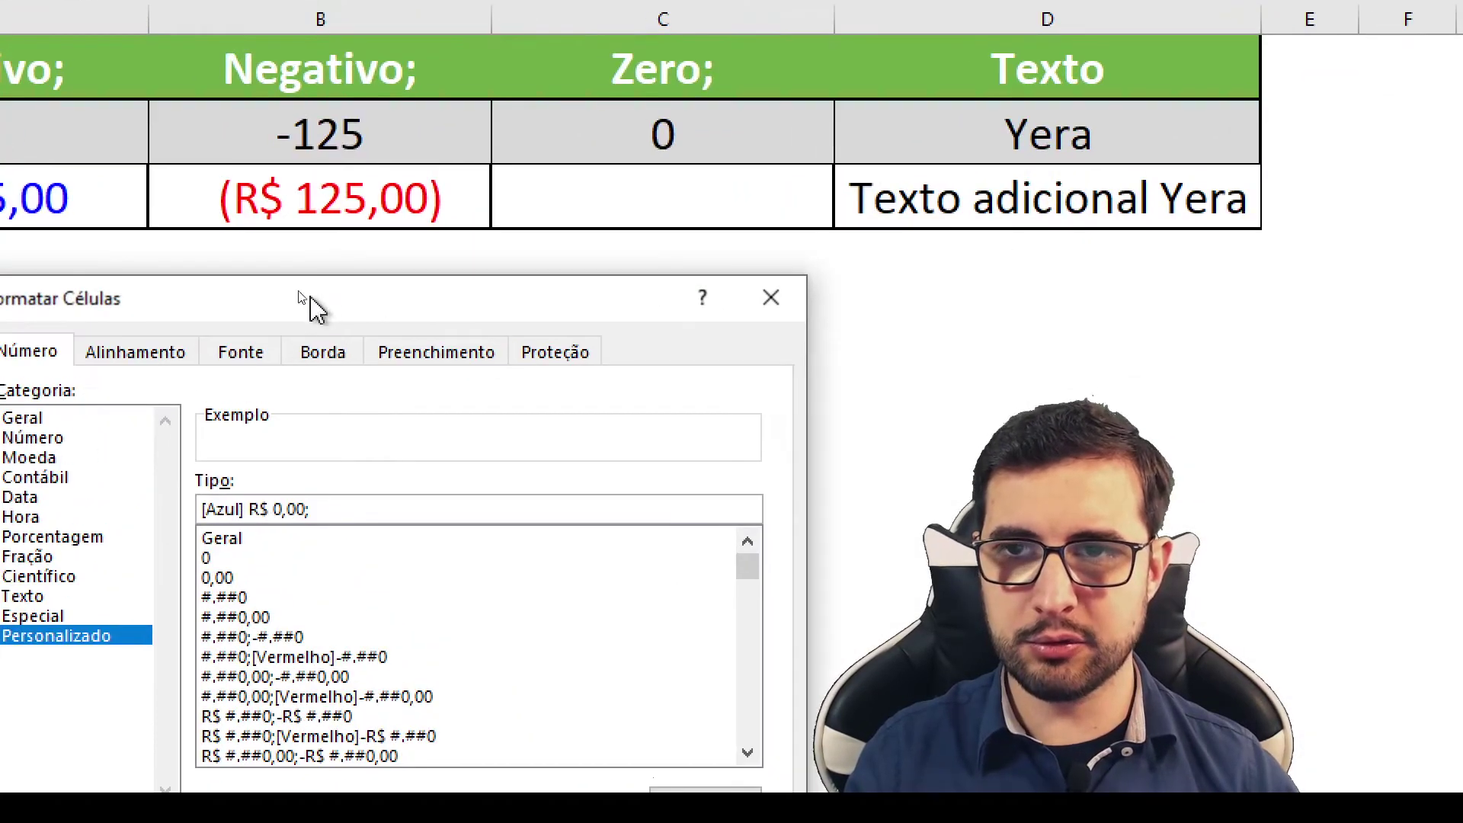
left_click_drag(308, 303, 221, 224)
type("[Vermelho] ")
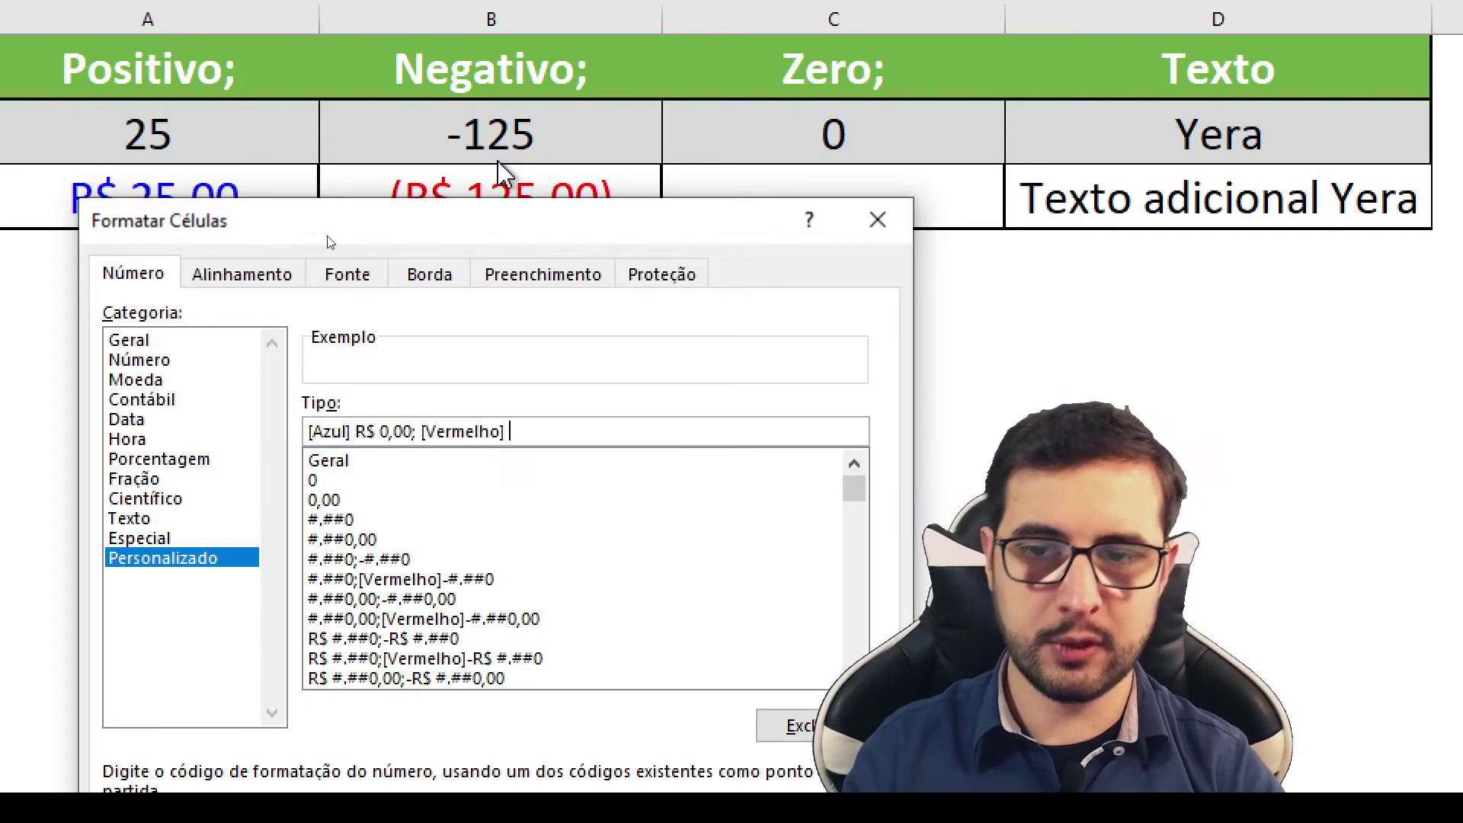
type("R$")
key("BackSpace")
key("BackSpace")
key("BackSpace")
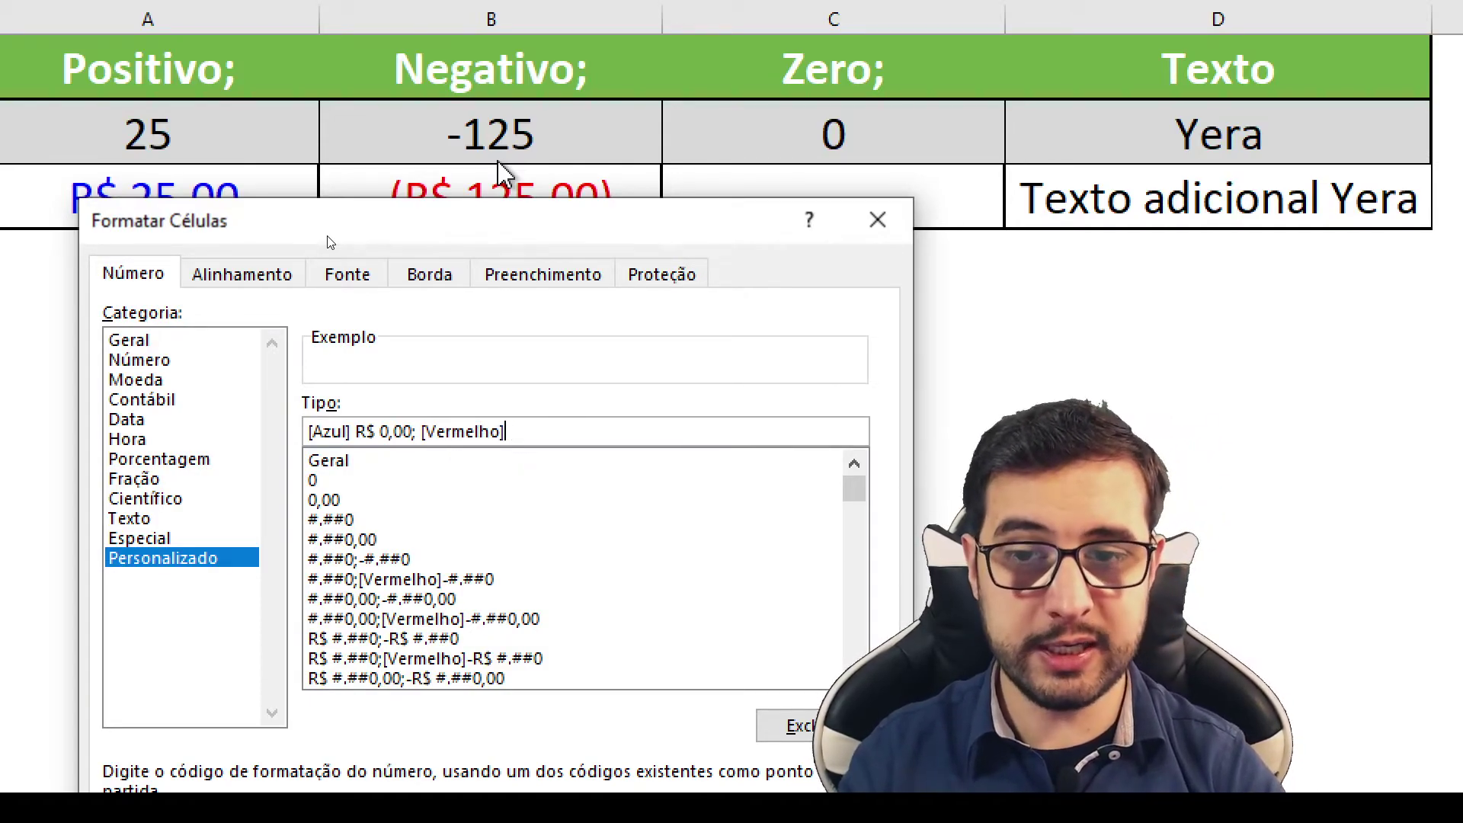
type("(R$")
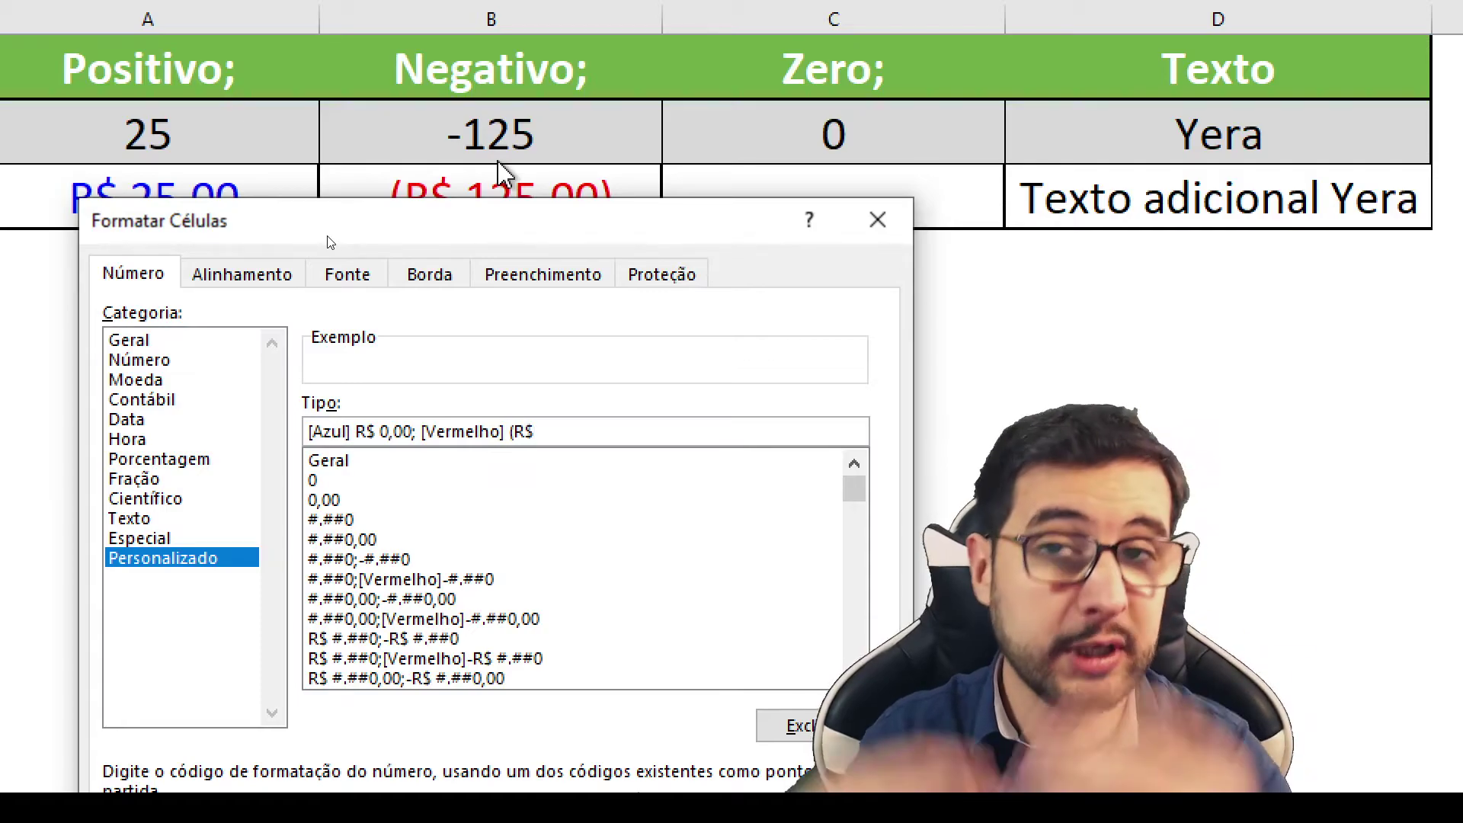
key("BackSpace")
key("BackSpace")
key("BackSpace")
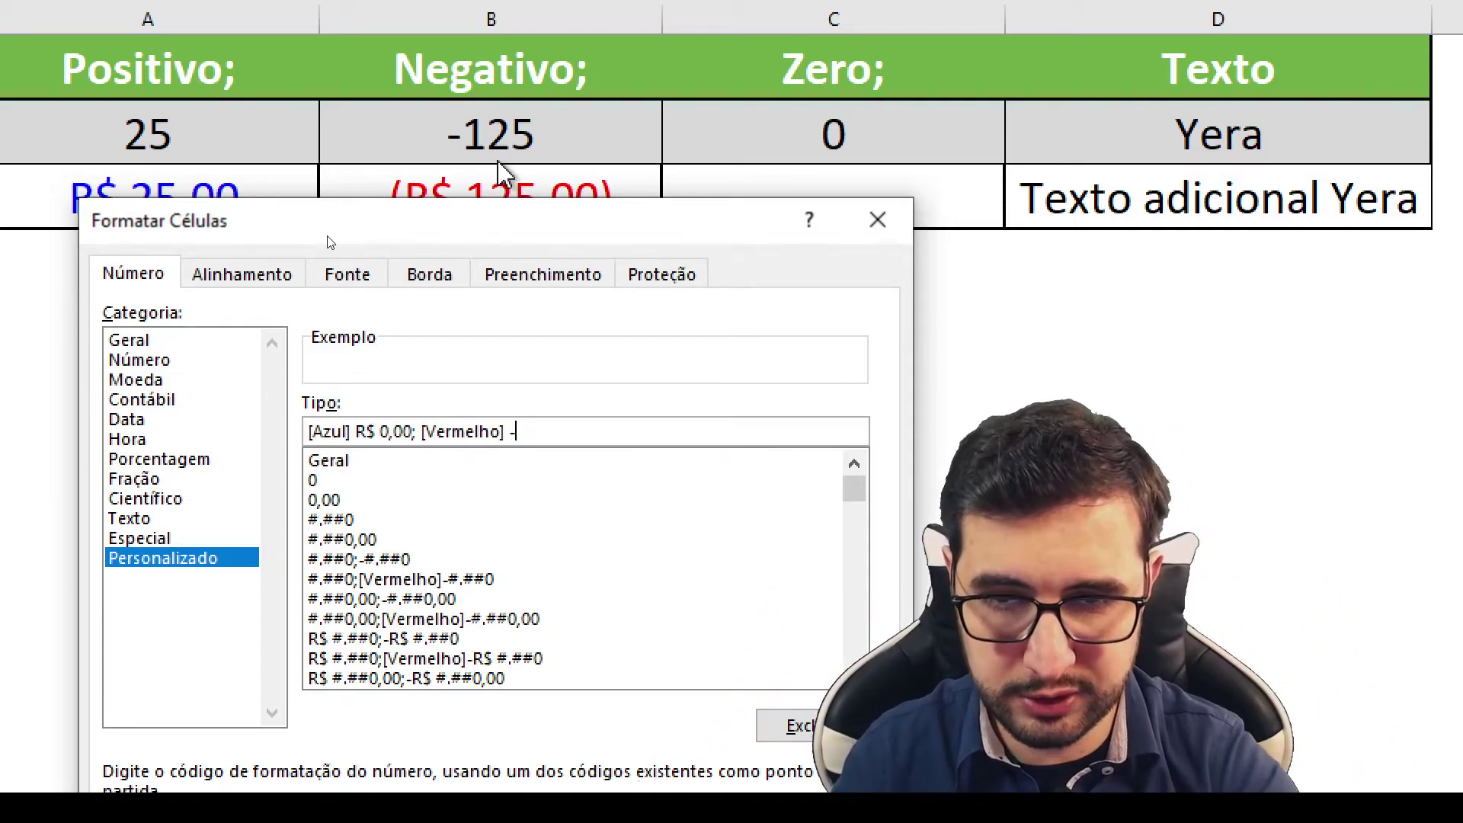
type("(")
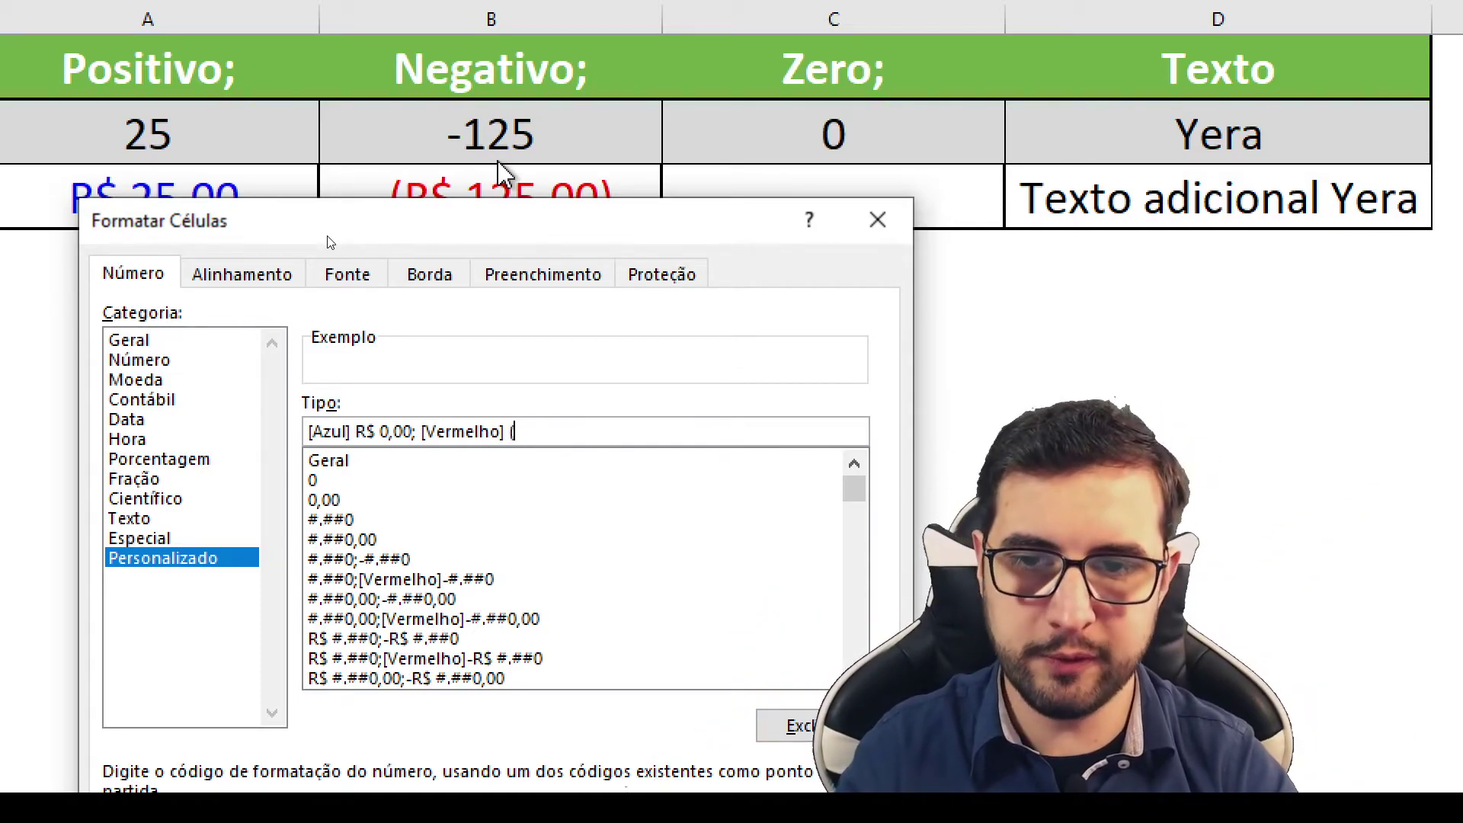
type("R$ 0,00);")
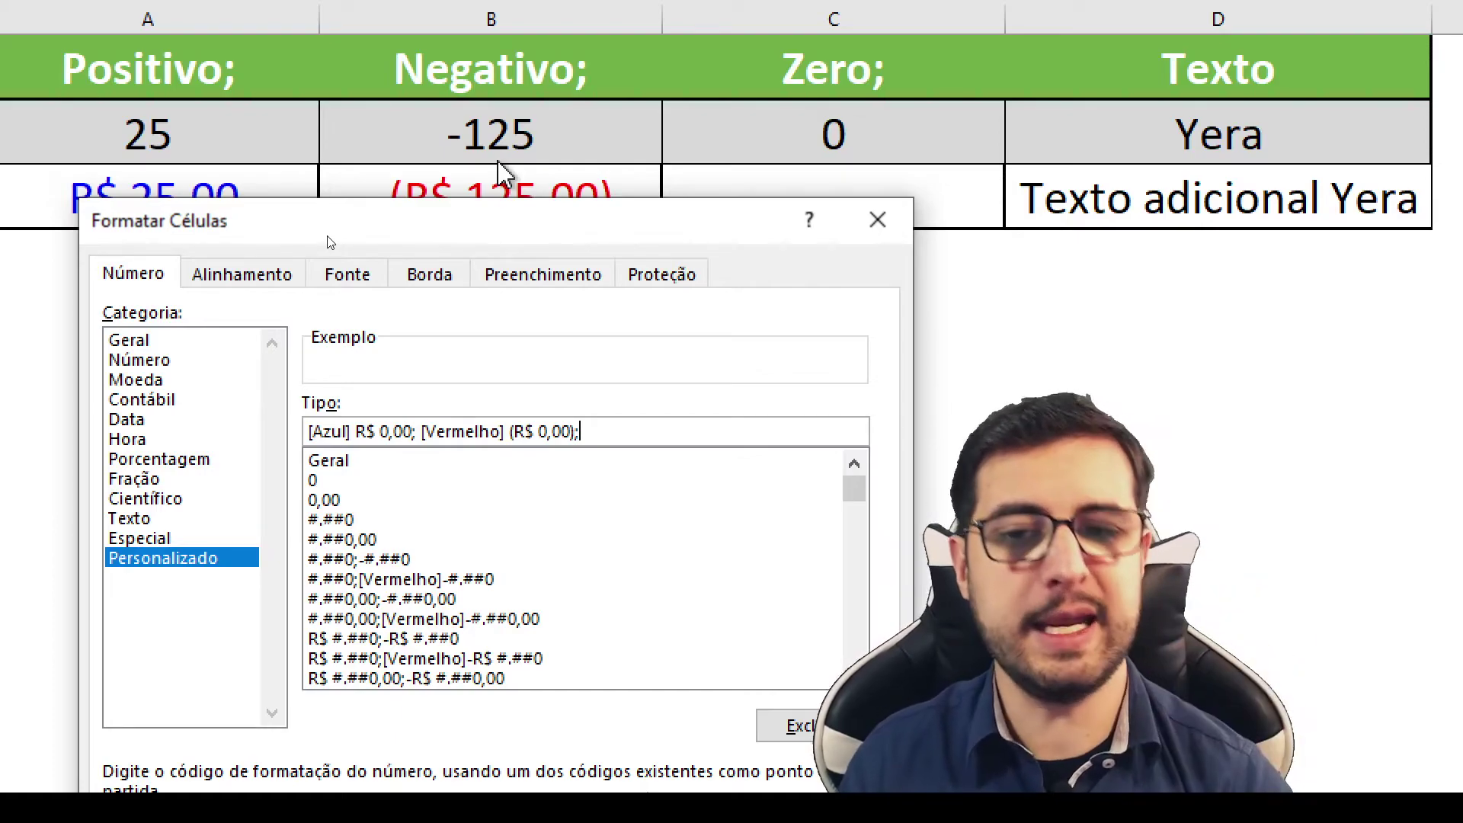
type(" \"")
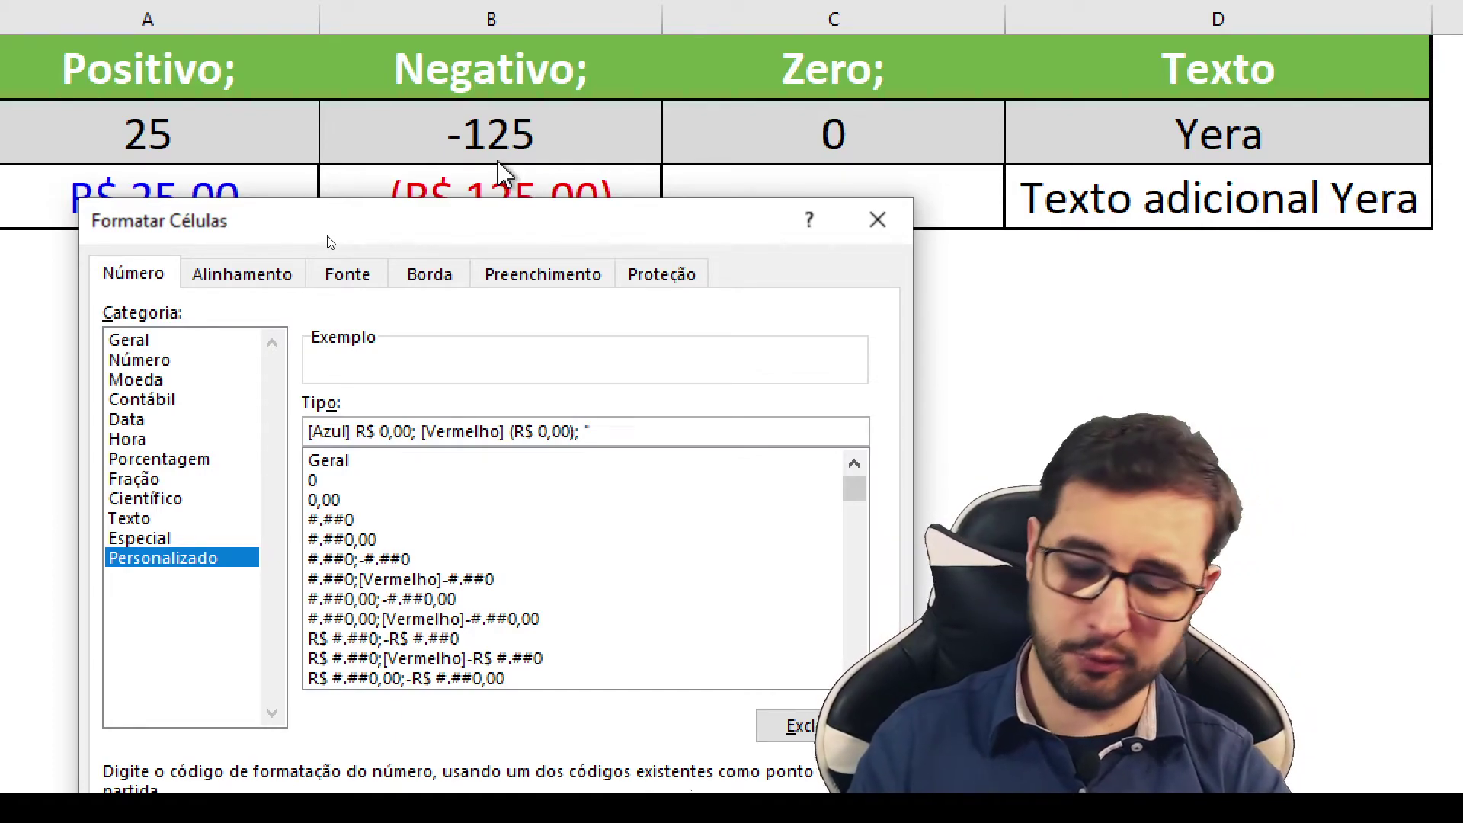
type("ZER")
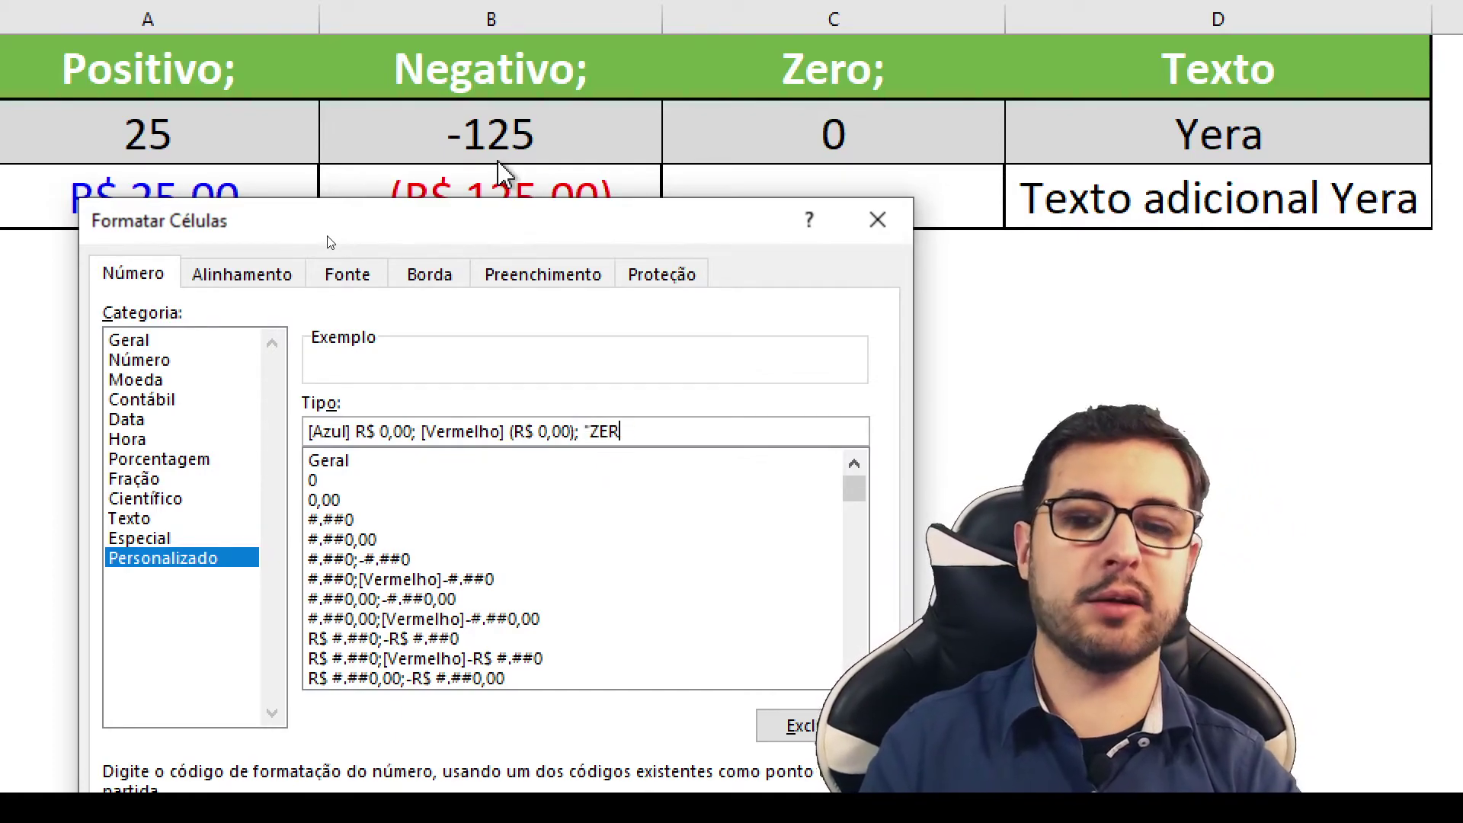
type("ADO")
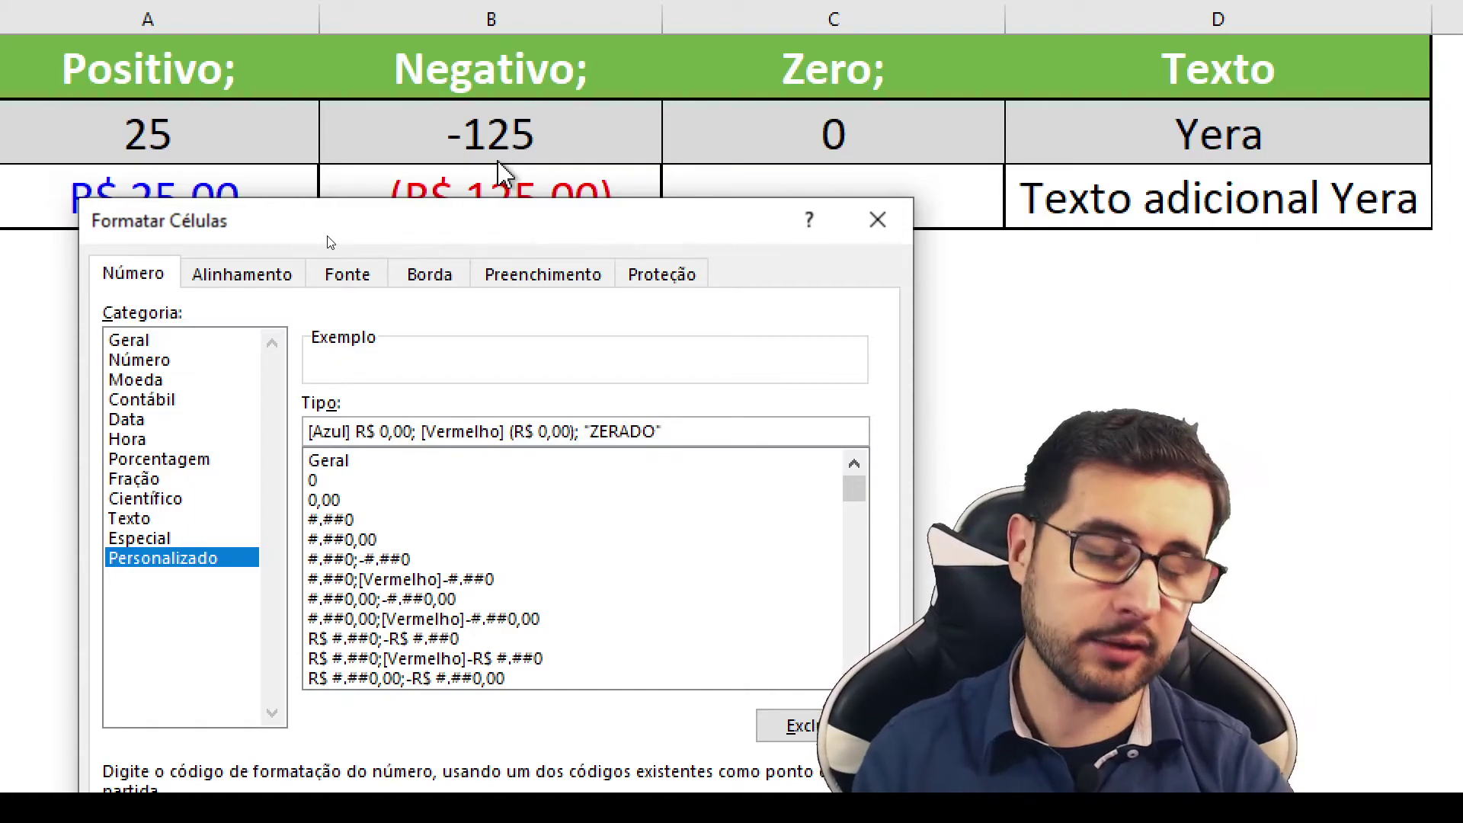
type("\"; ")
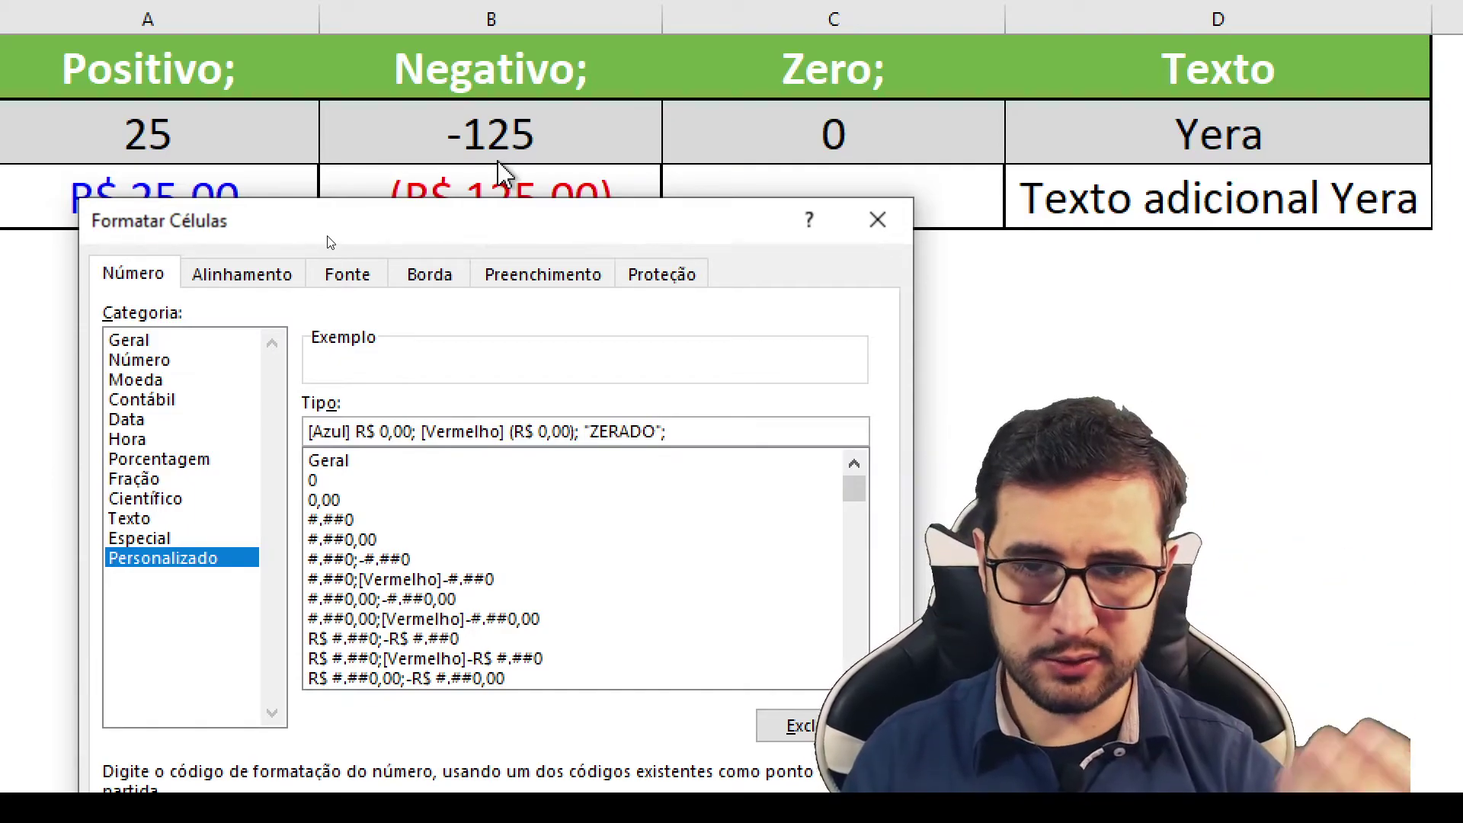
type("\"Adicionando Te")
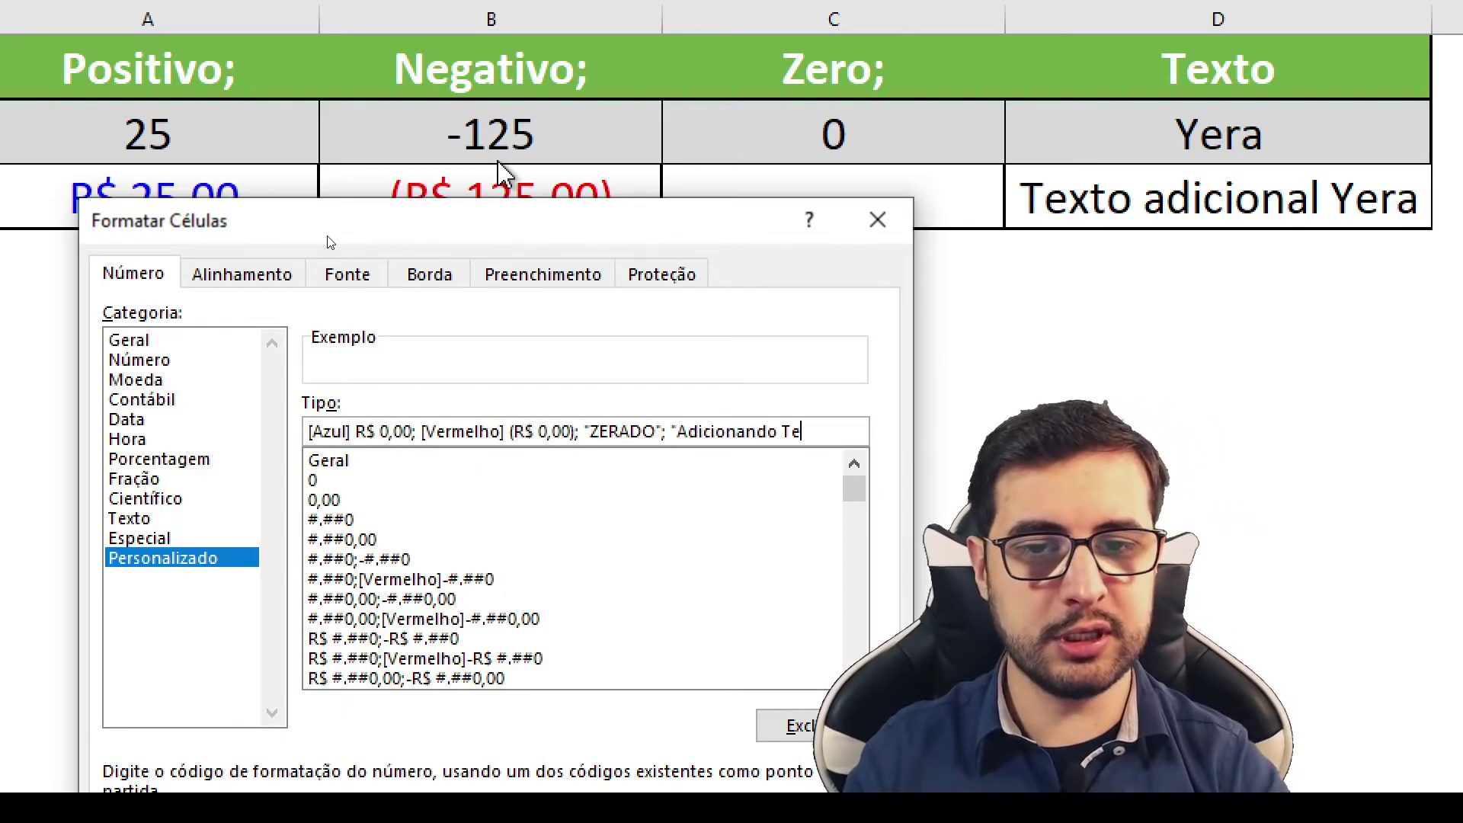
type("xto\" @")
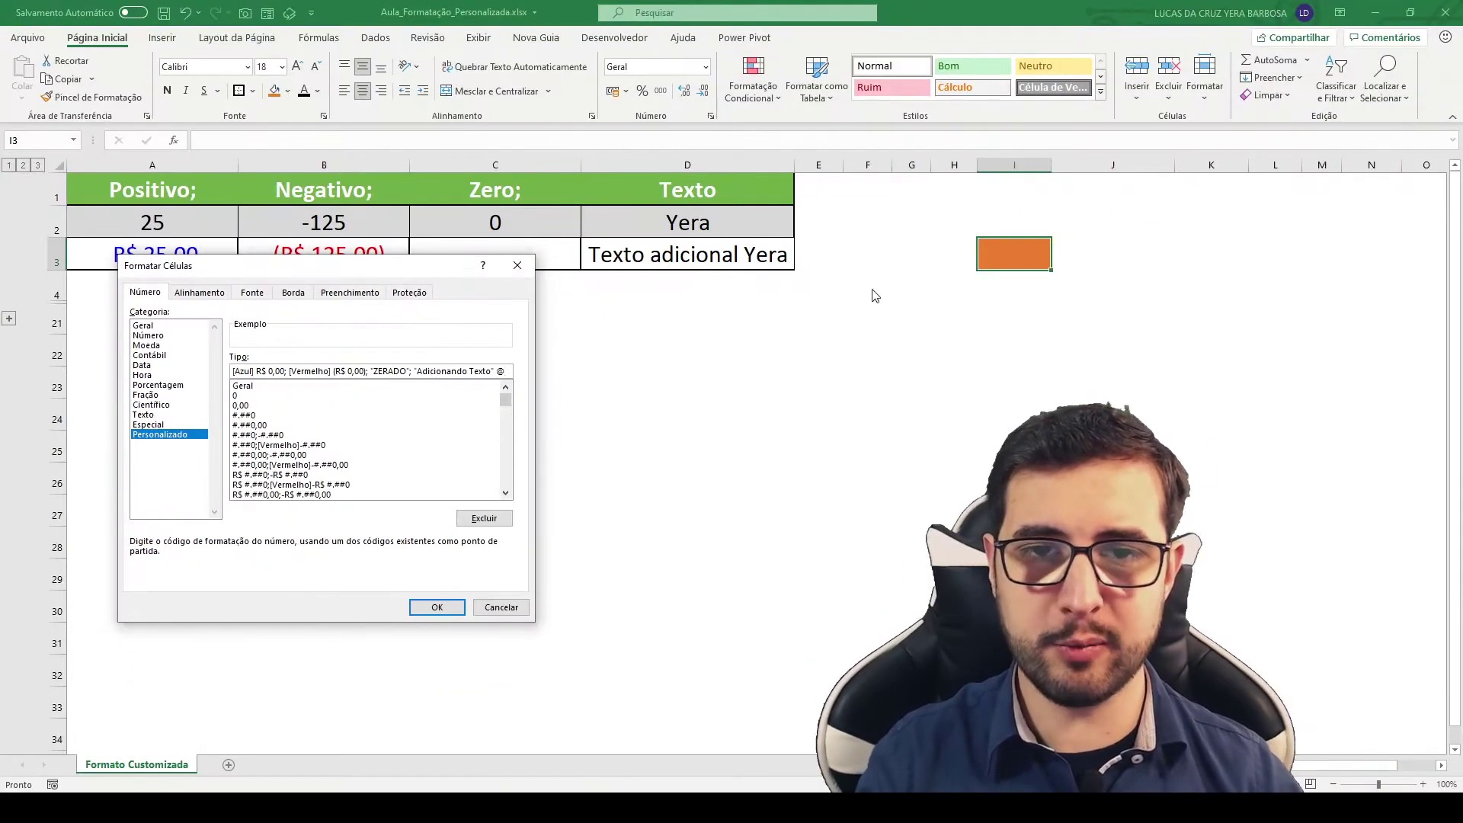
left_click(432, 608)
Step: Widen column I, enter 10 in I3 showing blue R$ 10,00, and lighten its orange fill
left_click_drag(1053, 165, 1204, 164)
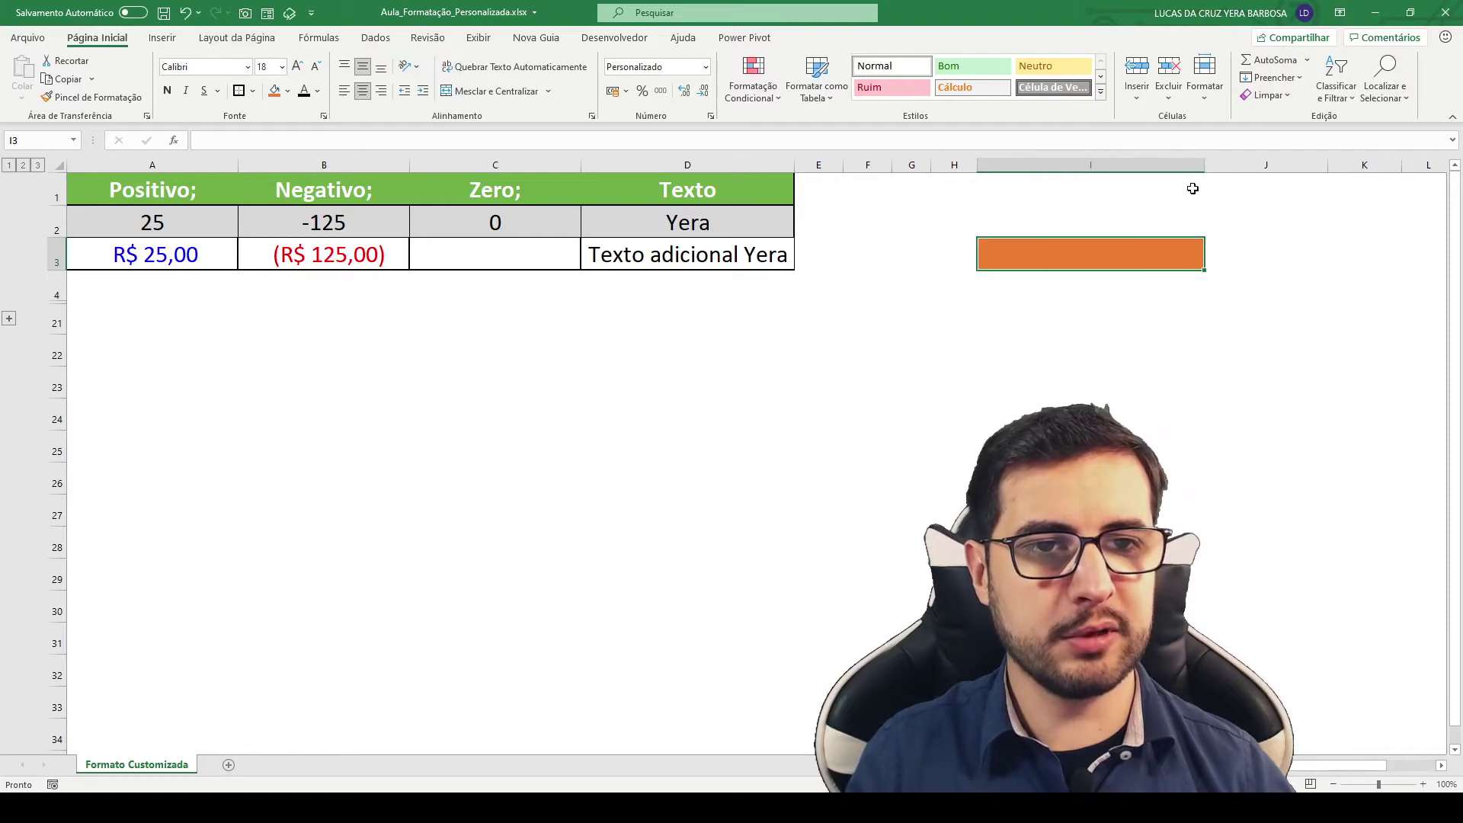
type("10")
key("Return")
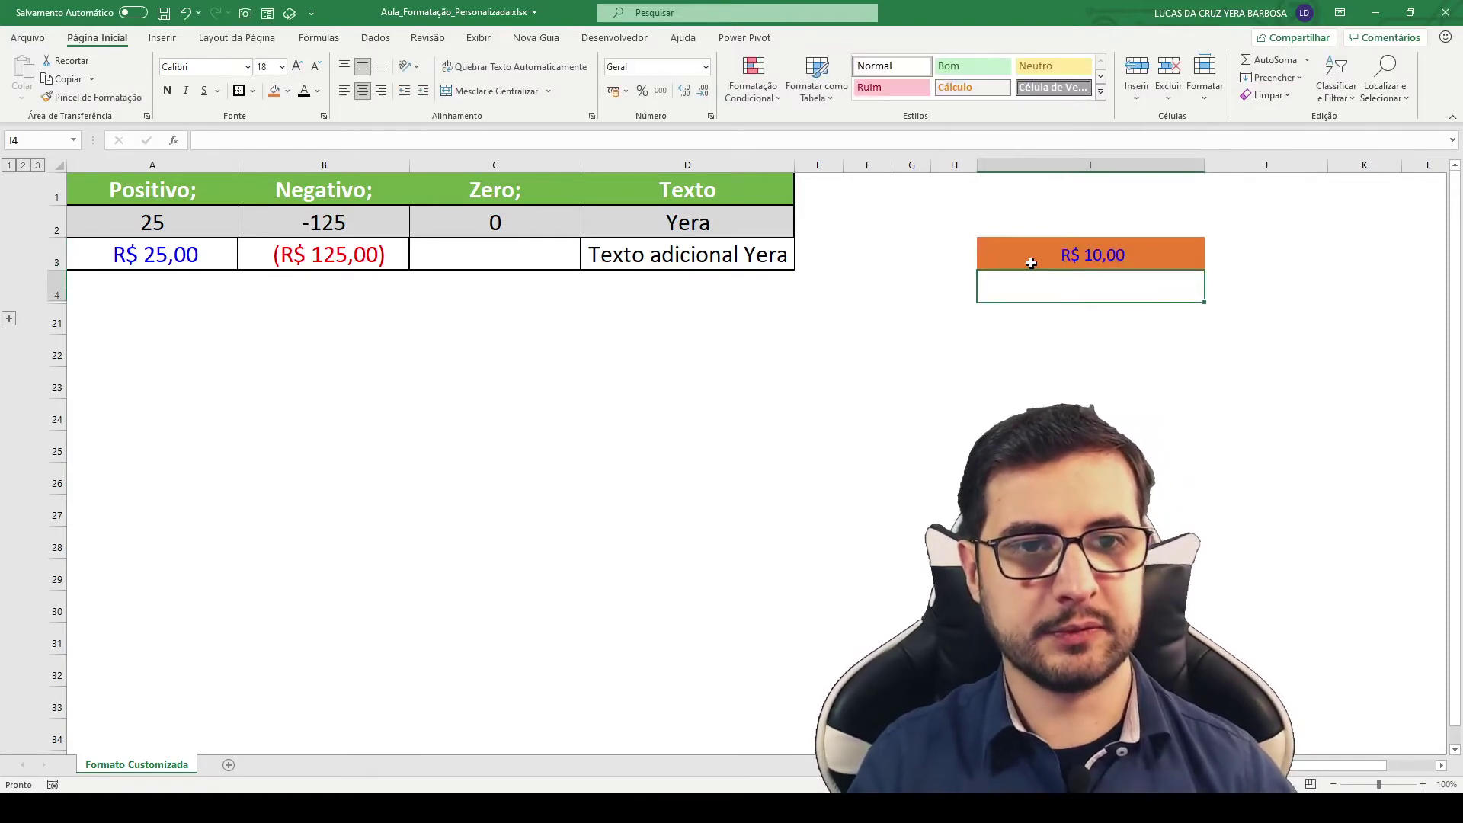
left_click(1032, 251)
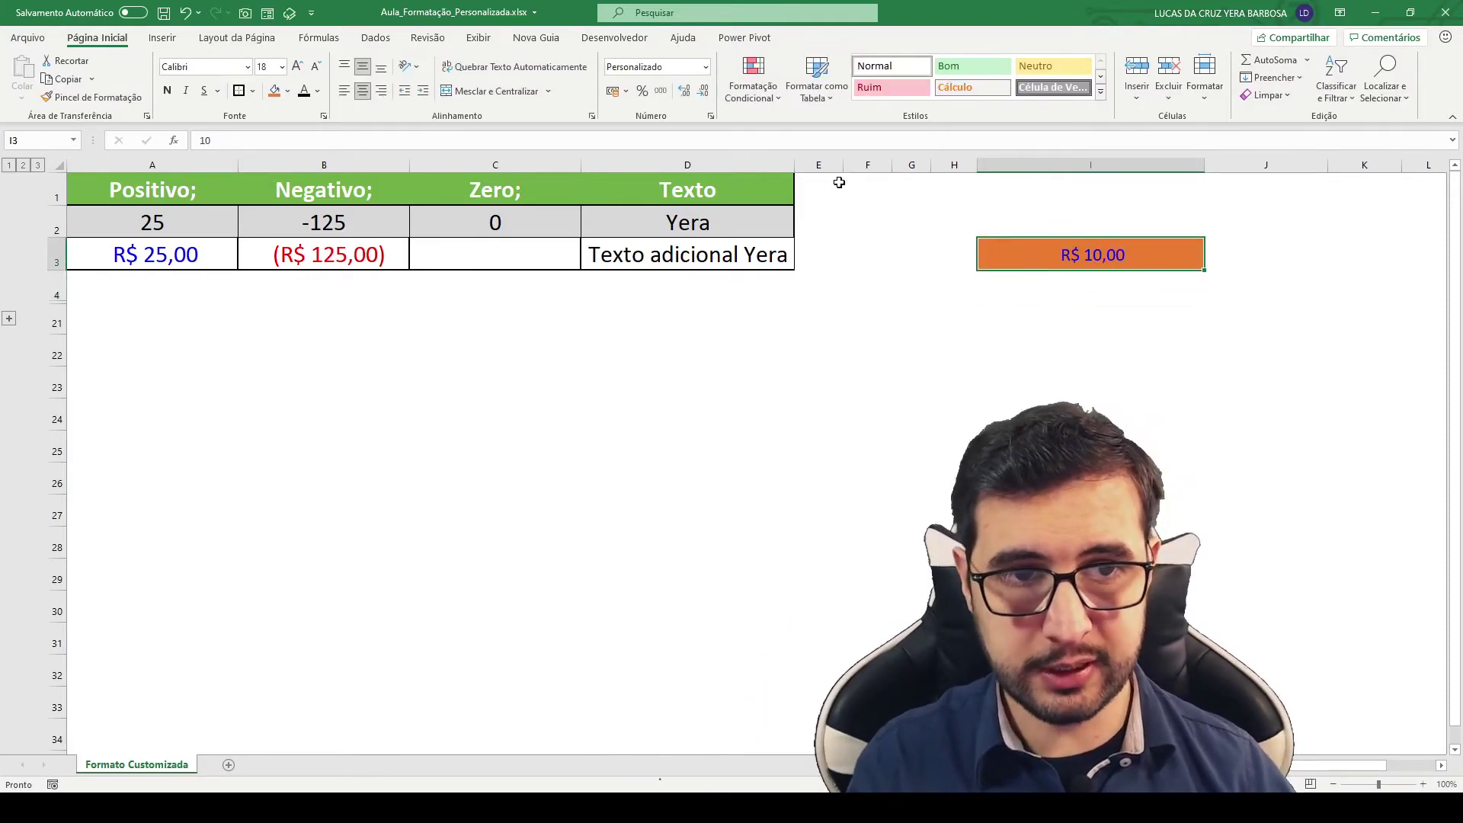
left_click(289, 92)
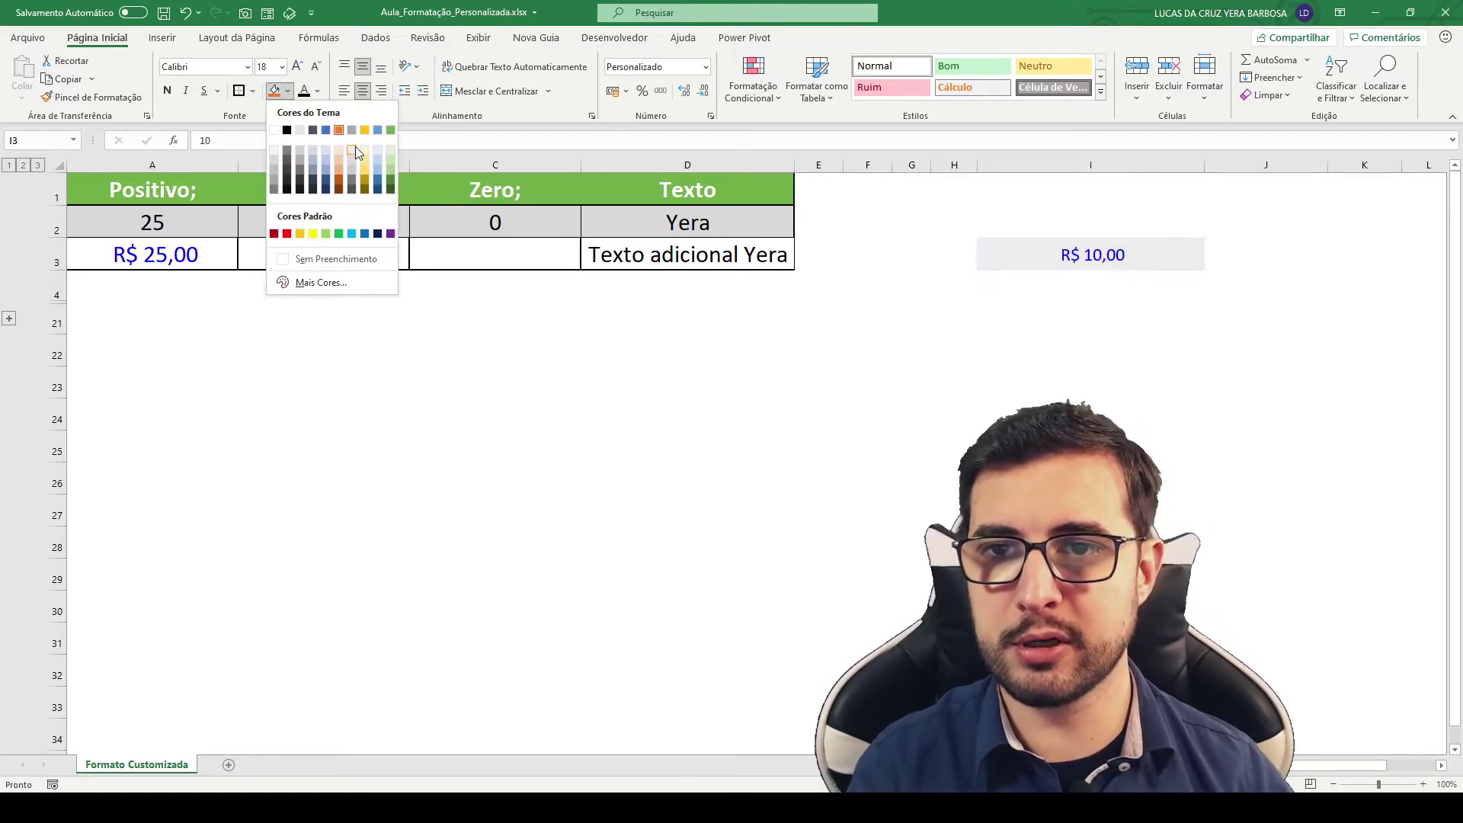
left_click(339, 152)
left_click(1219, 387)
left_click(1077, 256)
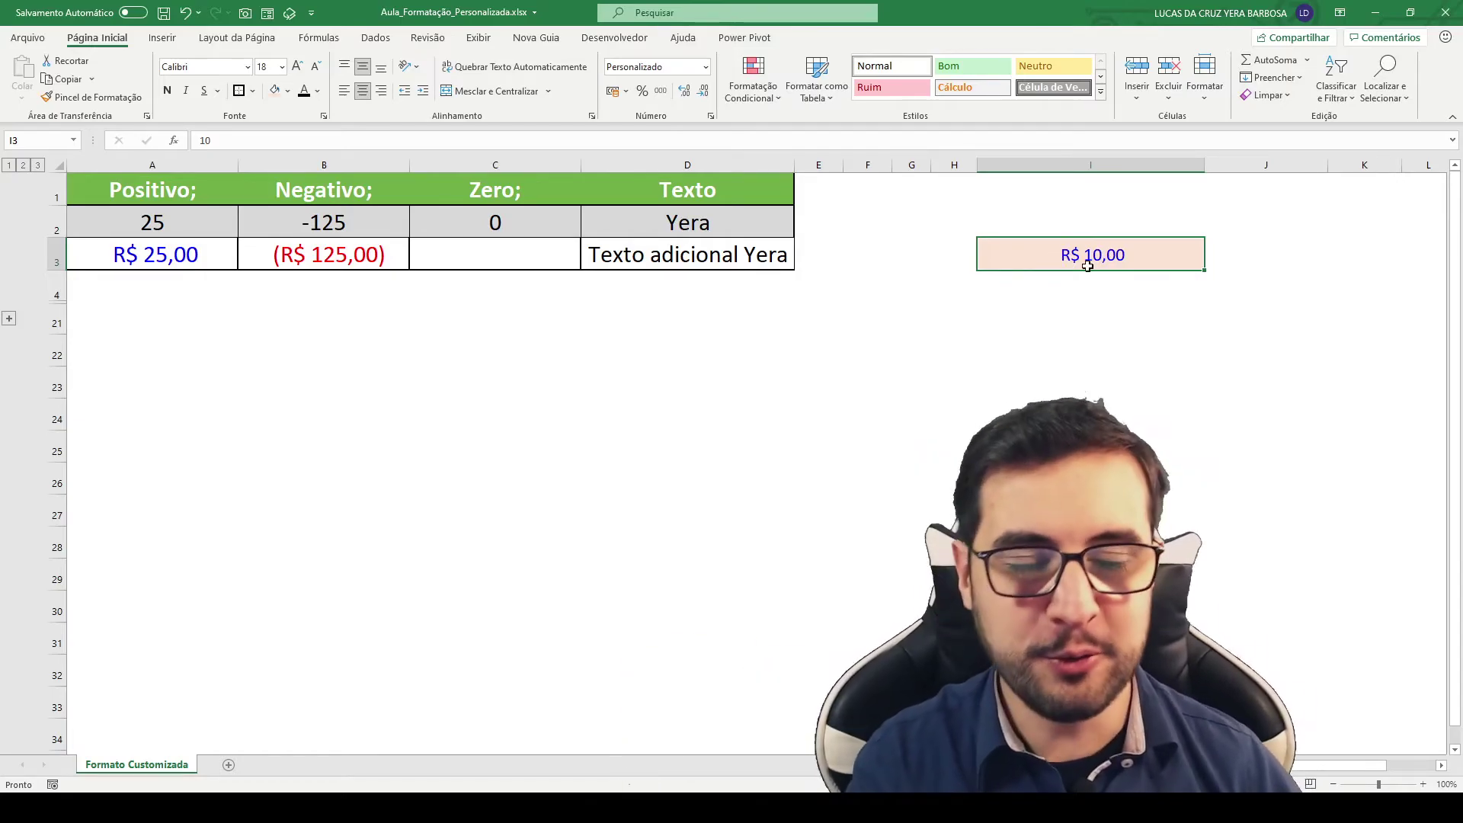
Step: Enter -10 and then 0 in I3 to check the red parenthesized and ZERADO displays
type("-10")
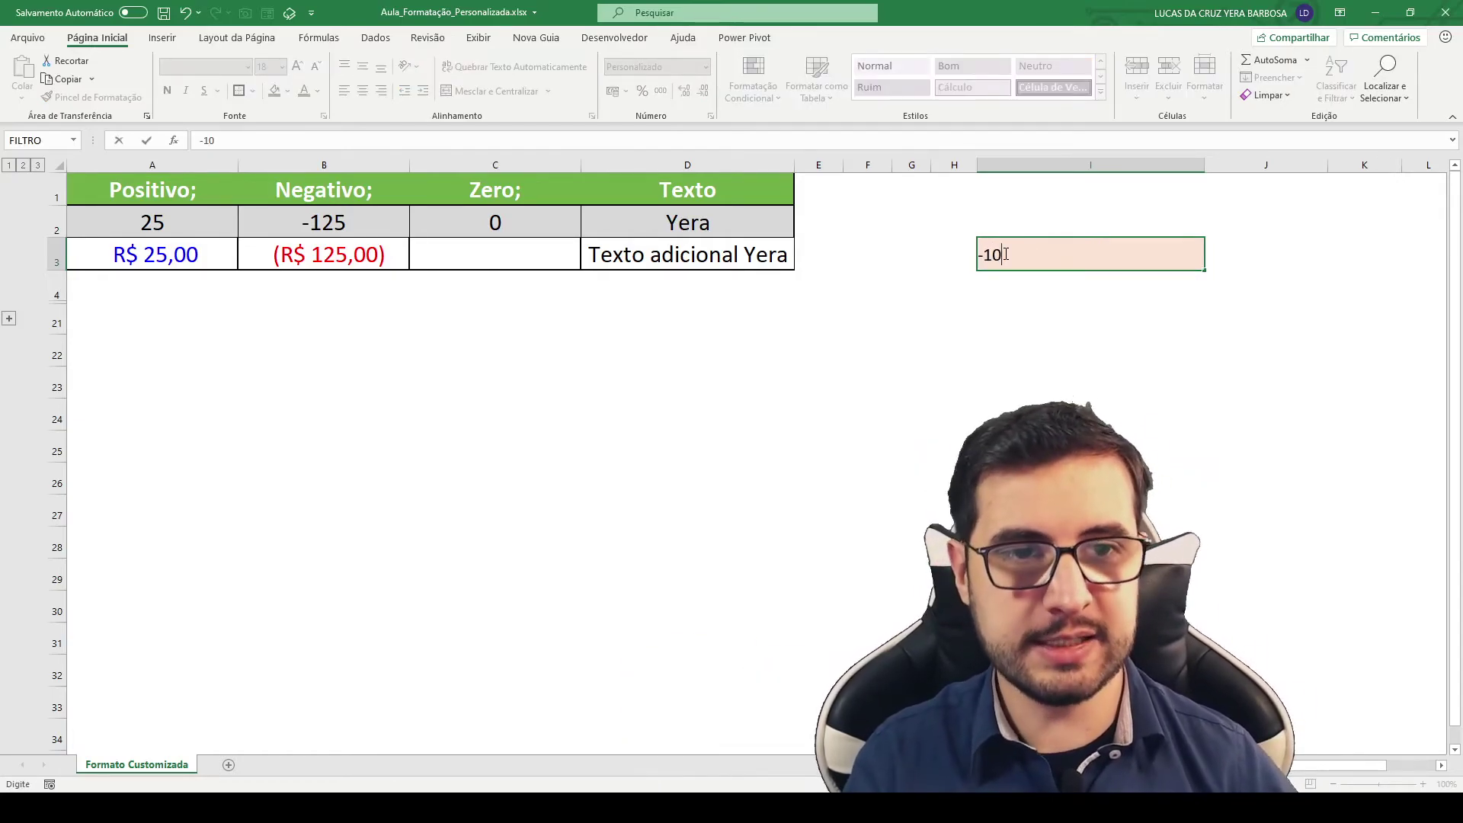
key("Return")
left_click(1021, 259)
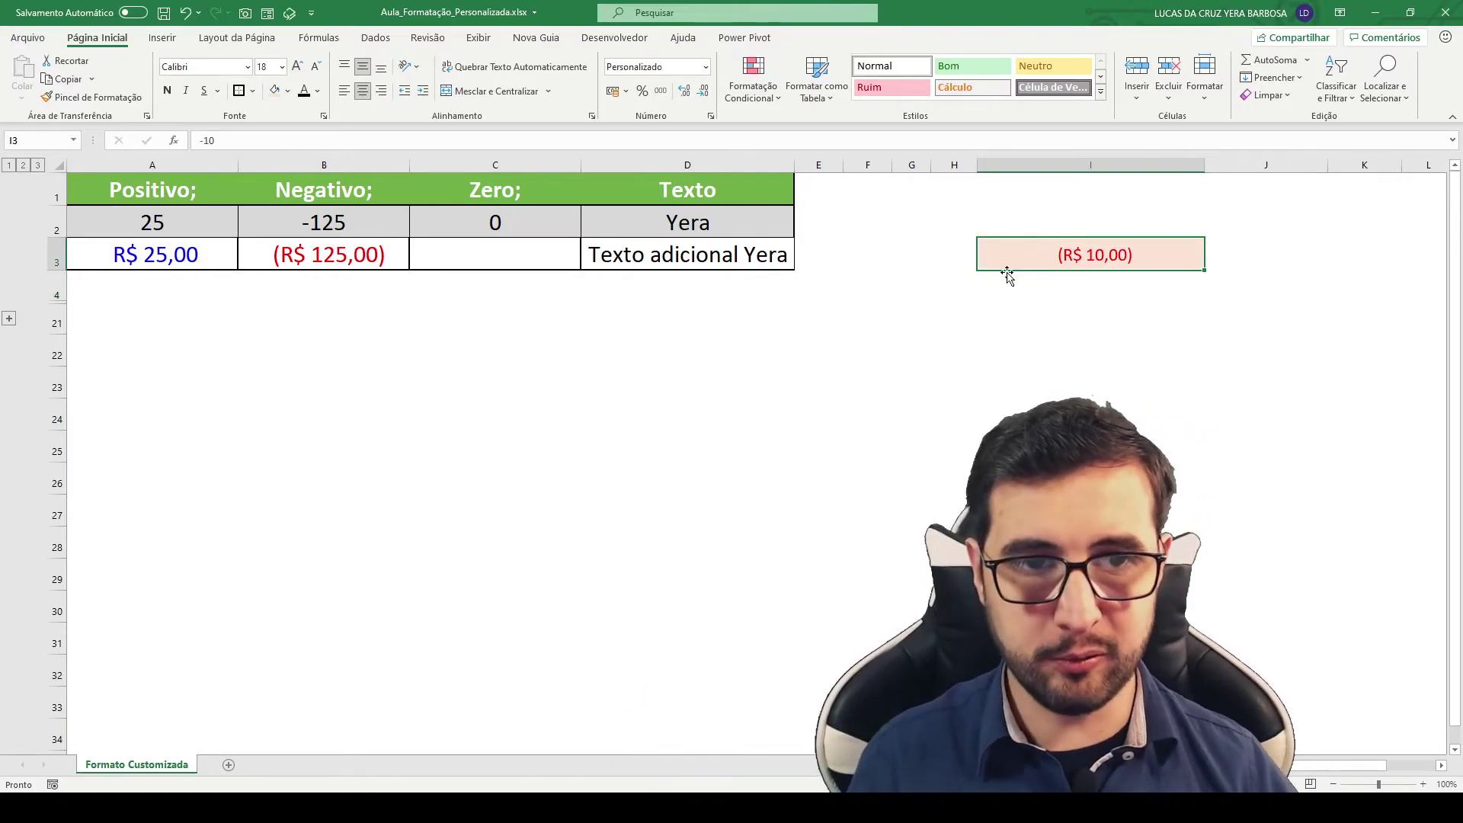
type("0")
key("Return")
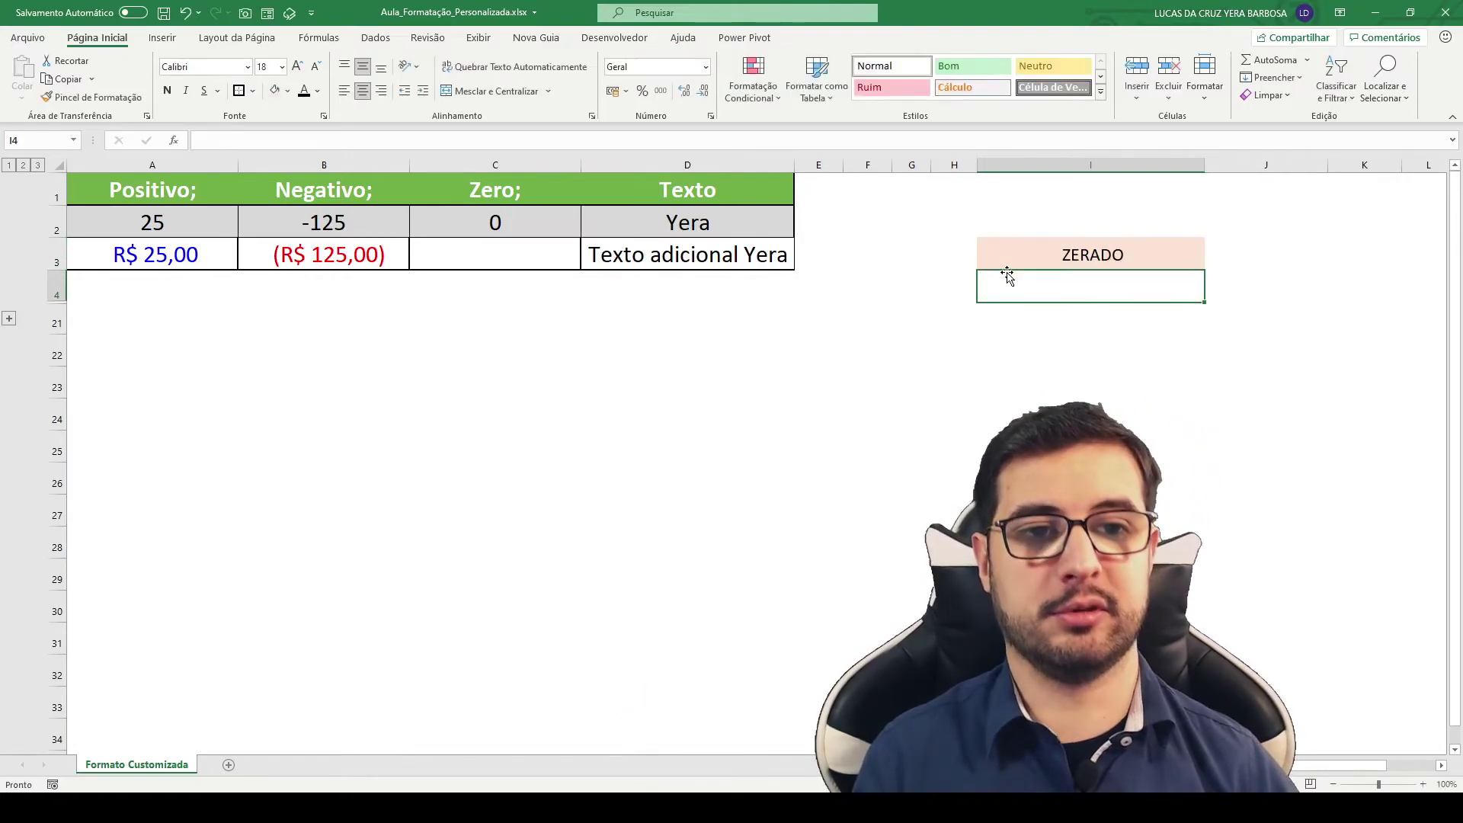
Step: Type a person's name in I3 to show the Adicionando Texto prefix, and autofit column I
left_click(1061, 259)
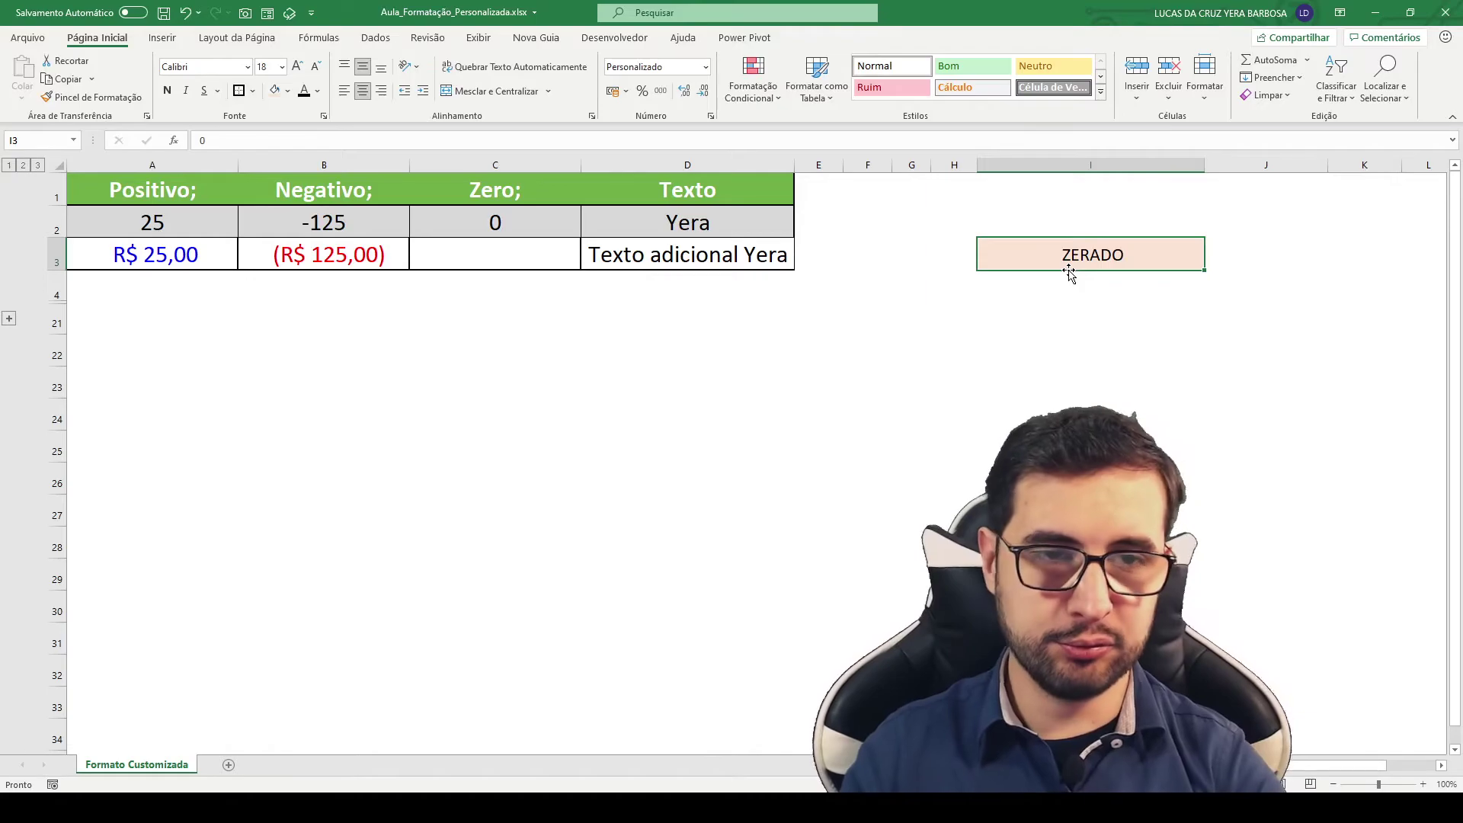
key("Return")
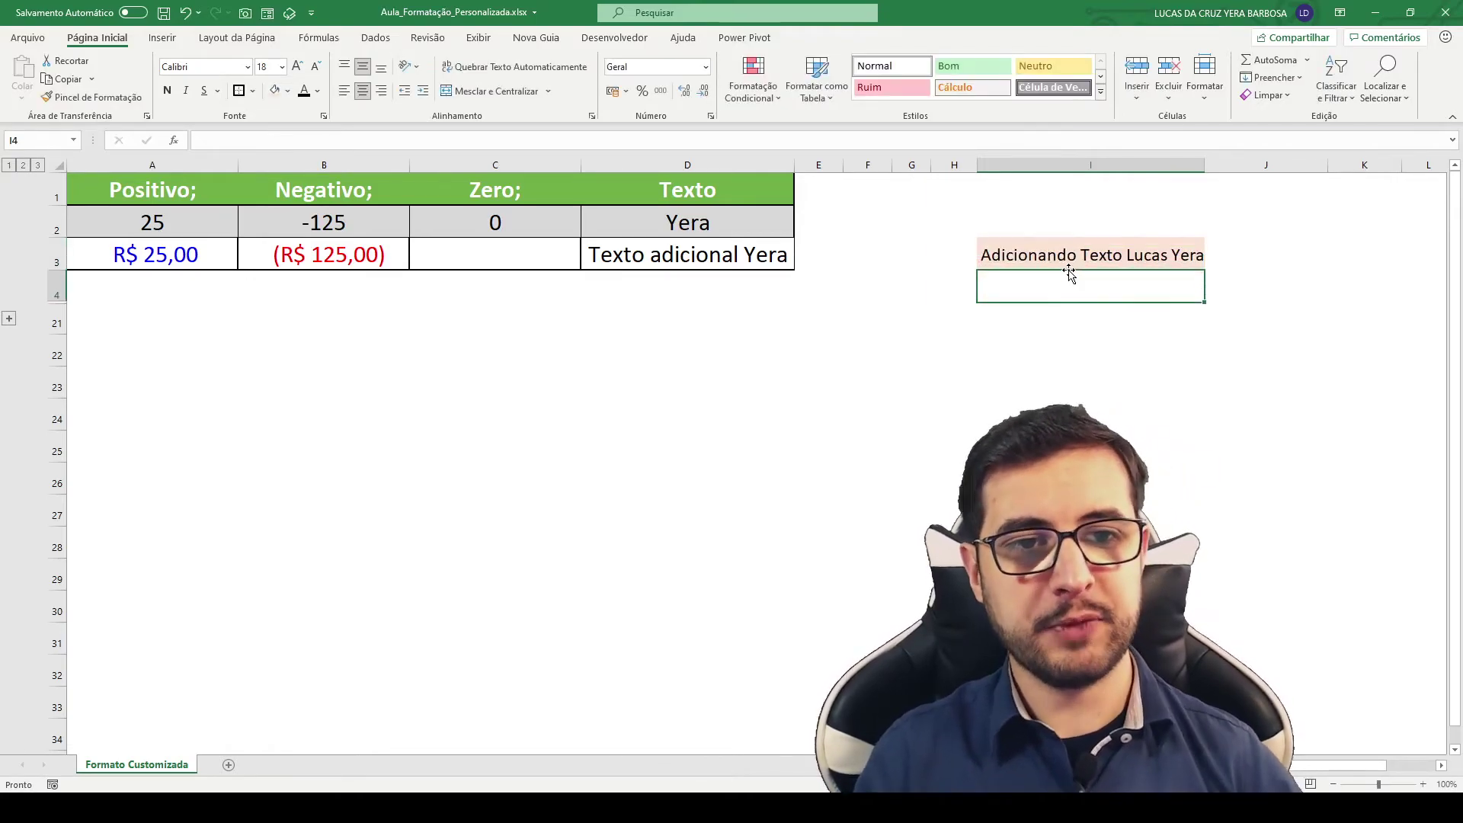
double_click(1204, 167)
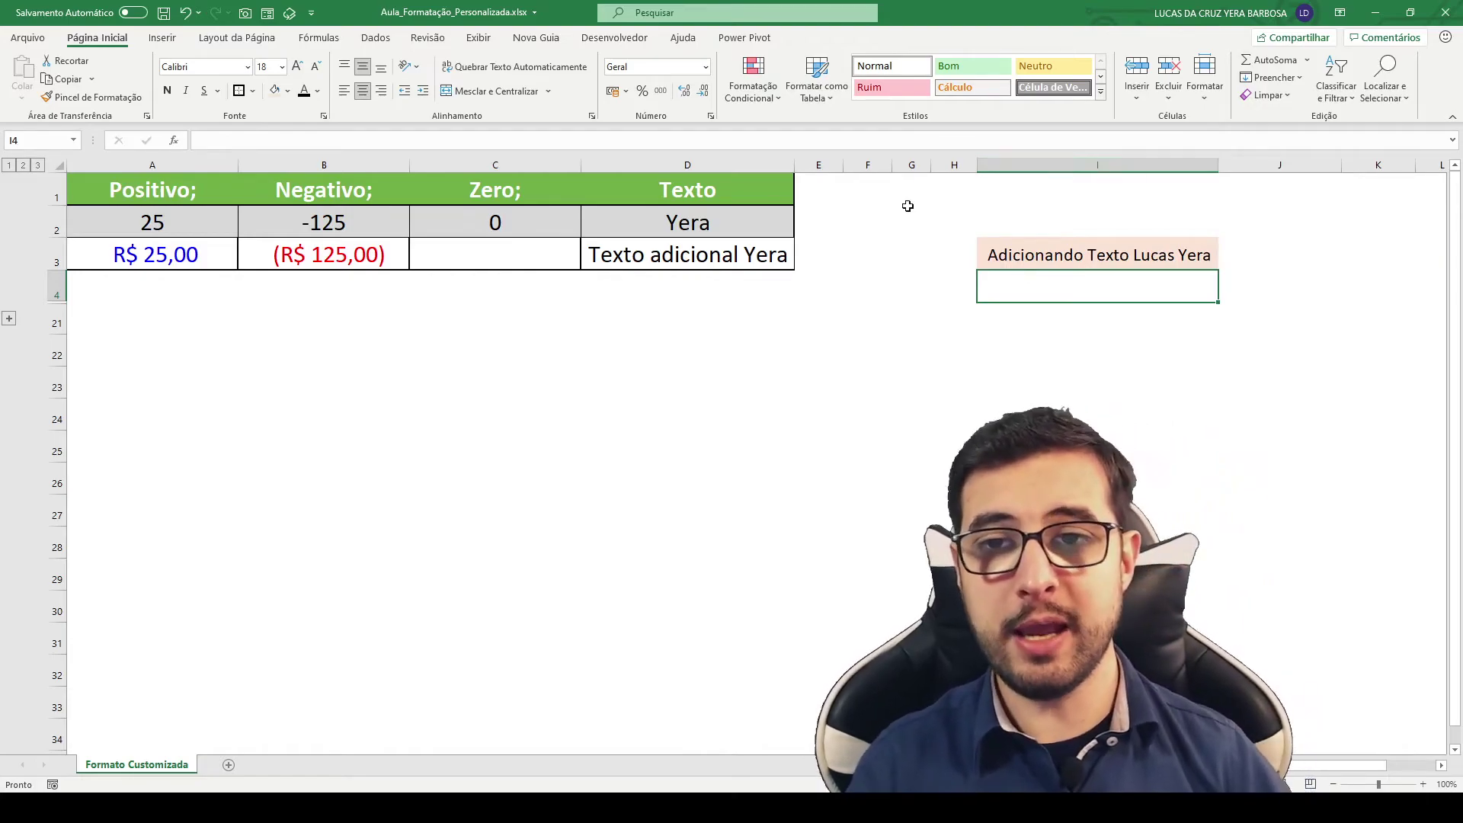
left_click(589, 212)
key("ctrl+Home")
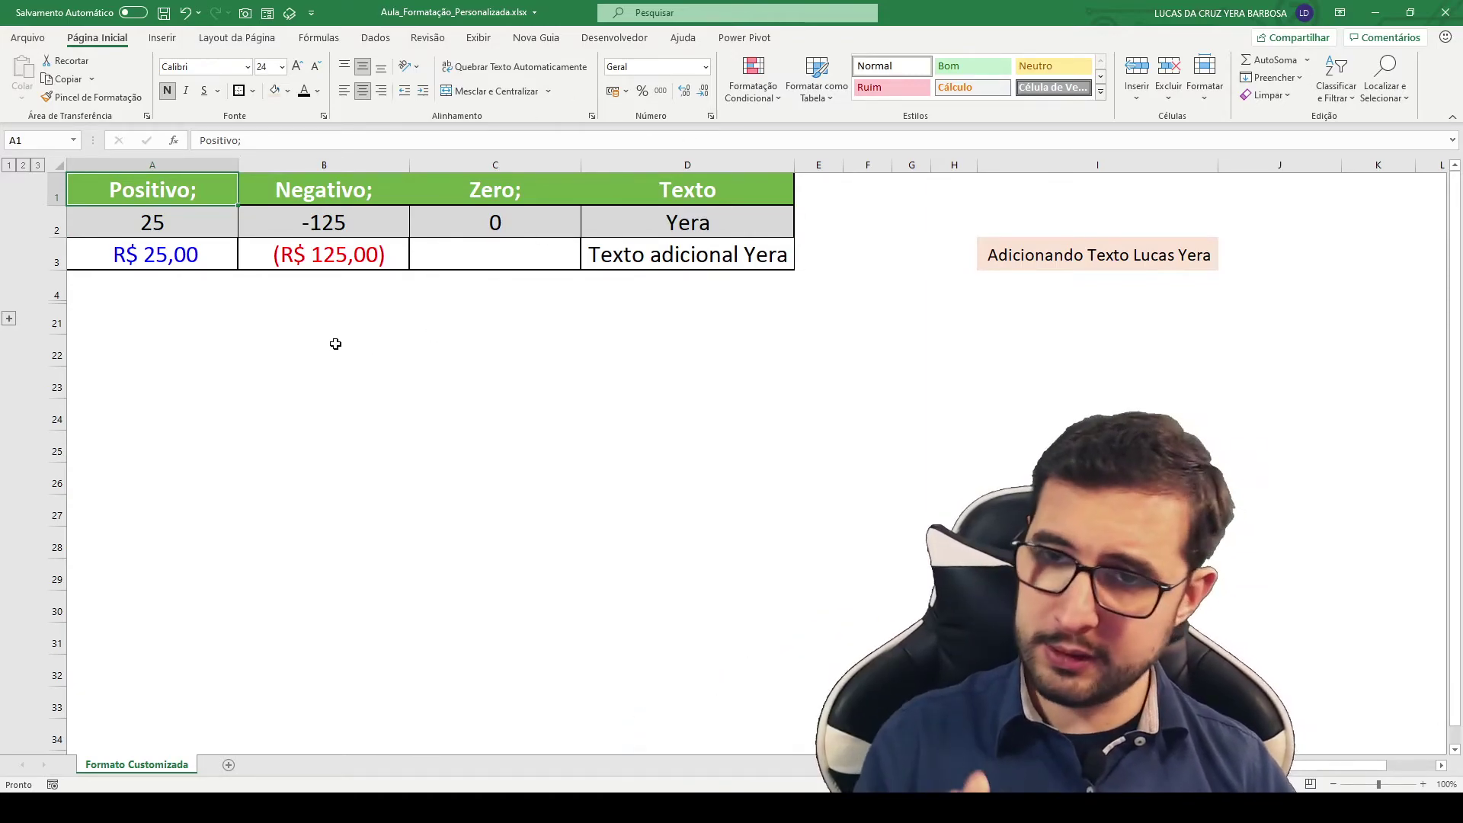
Step: Expand the grouped rows to reveal the Loja/Vendas table and recalculate it with F9
left_click(10, 320)
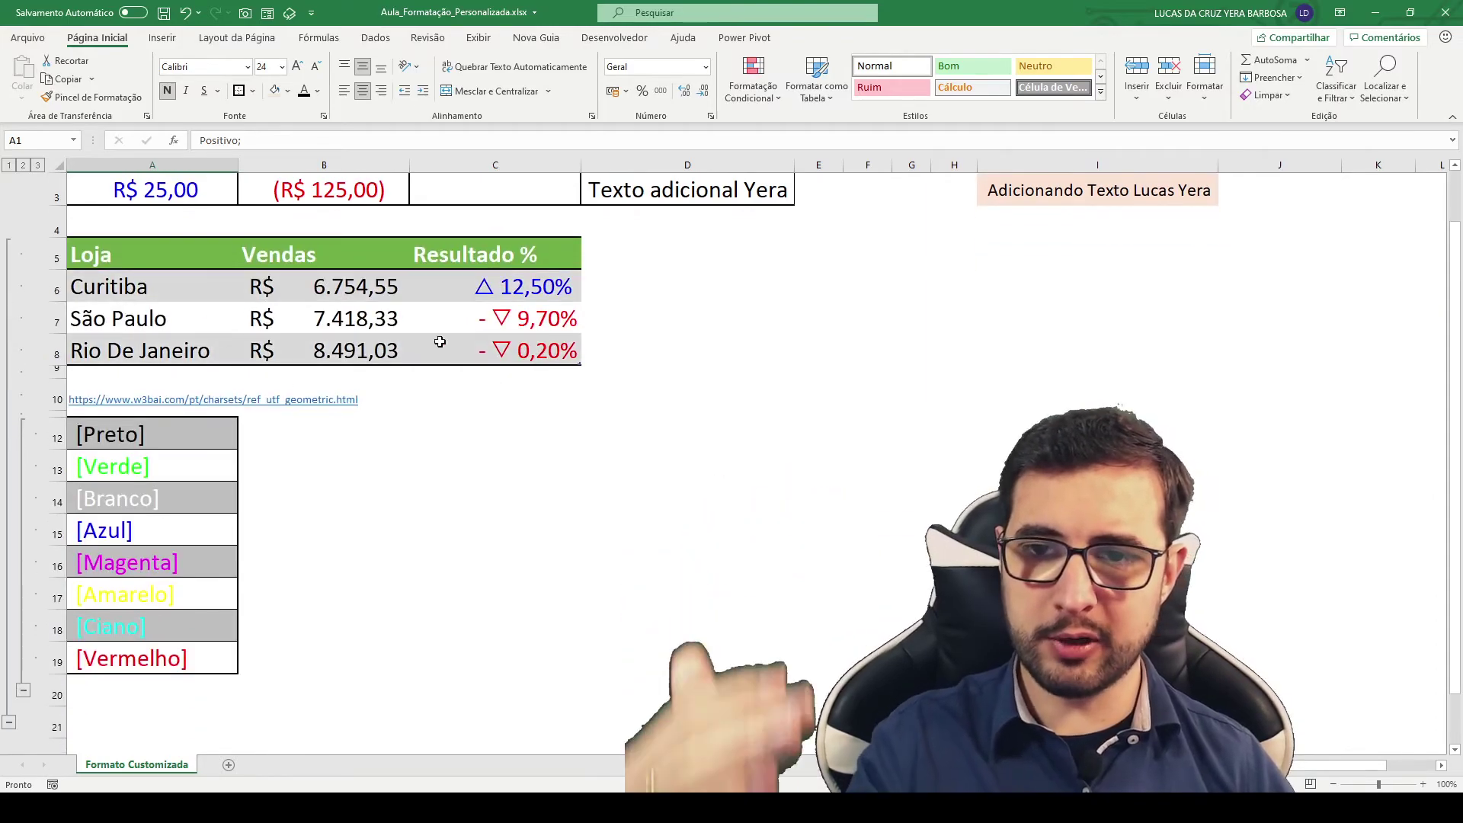
left_click(498, 282)
scroll(712, 342, "up", 1)
key("F9")
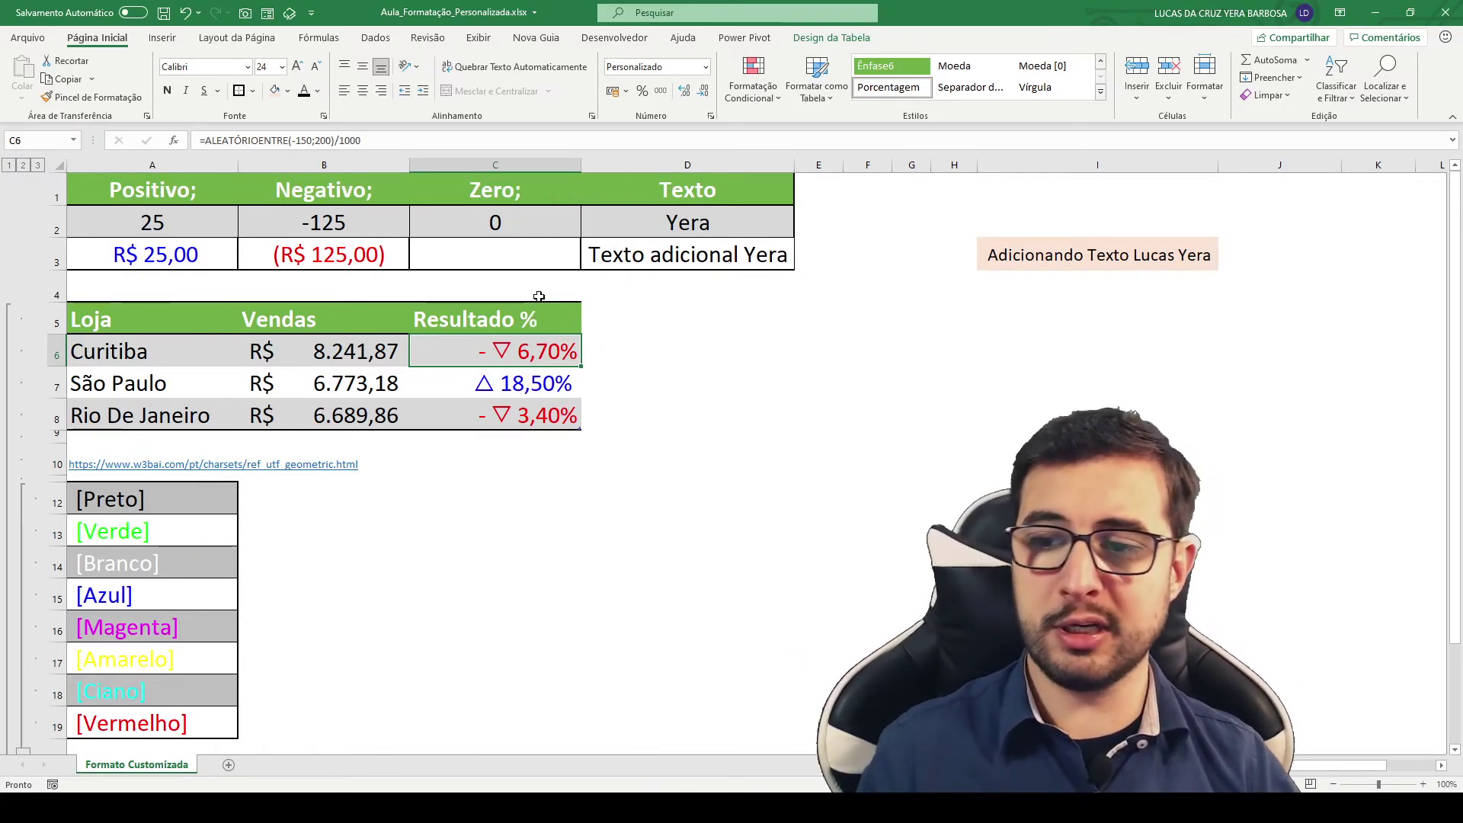
scroll(295, 262, "down", 1)
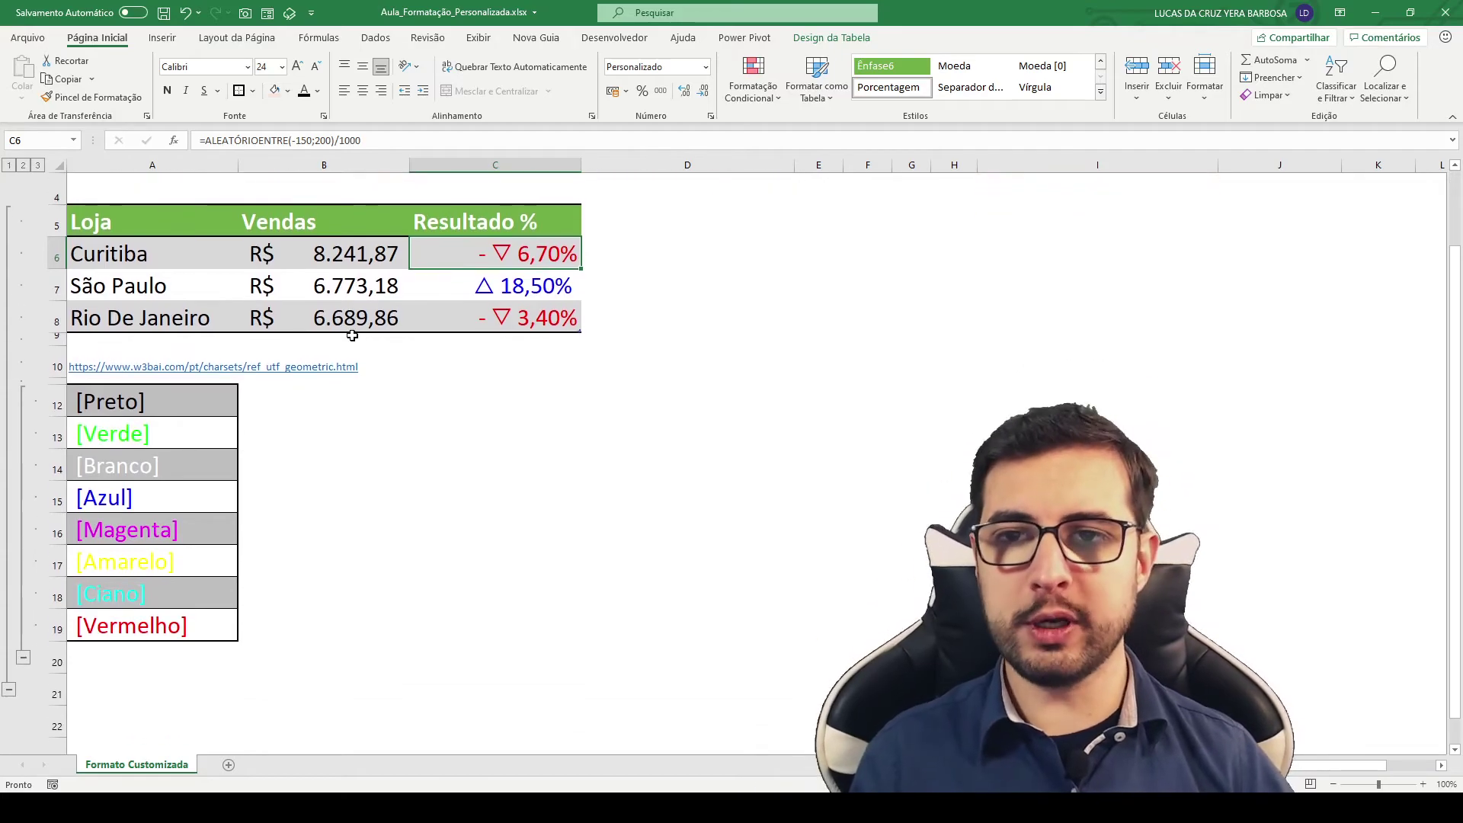
Step: Select and step through the colour names [Preto] to [Vermelho] in A12:A19
left_click_drag(207, 400, 161, 630)
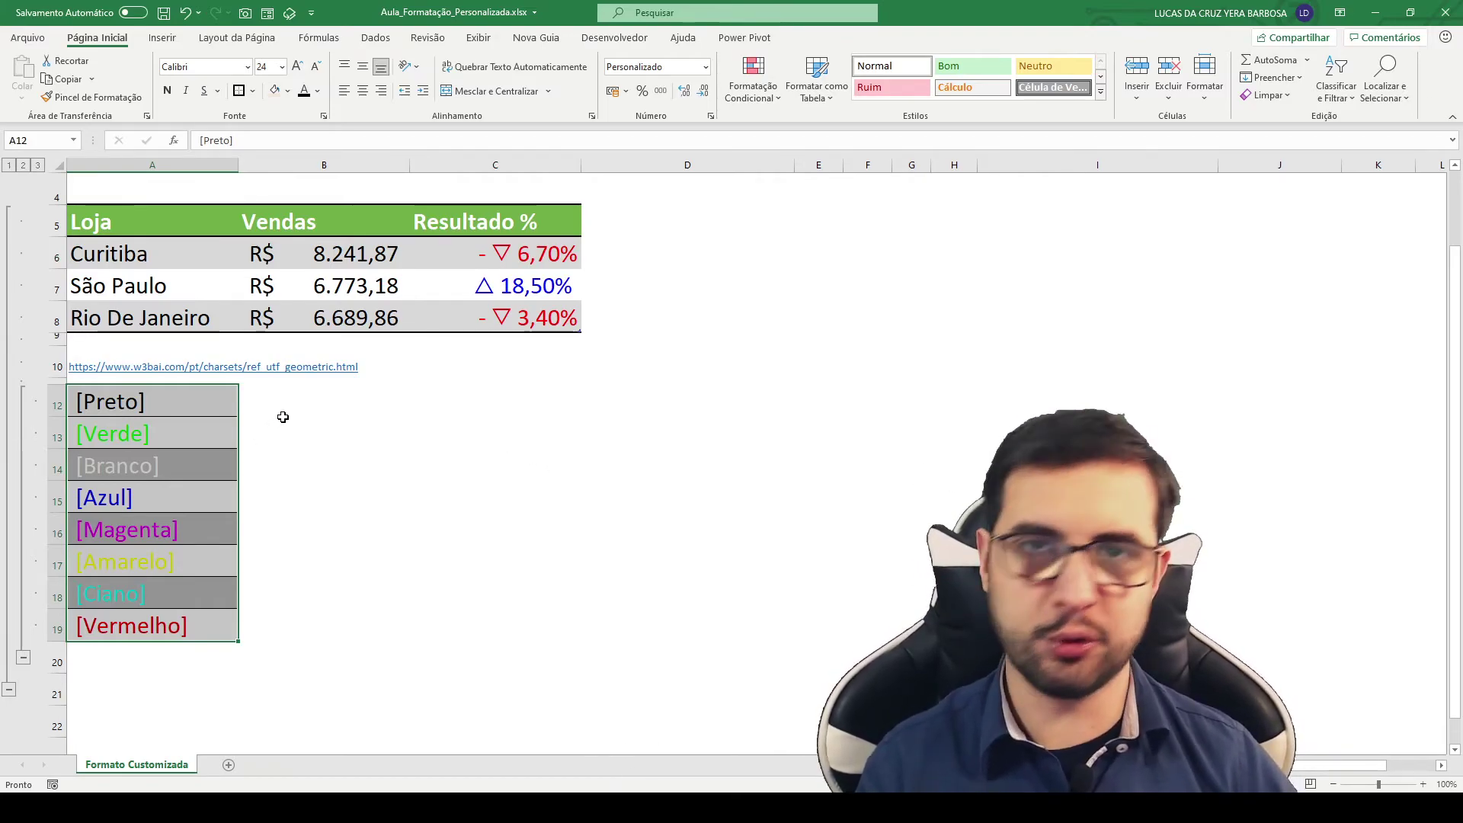
left_click_drag(183, 402, 192, 625)
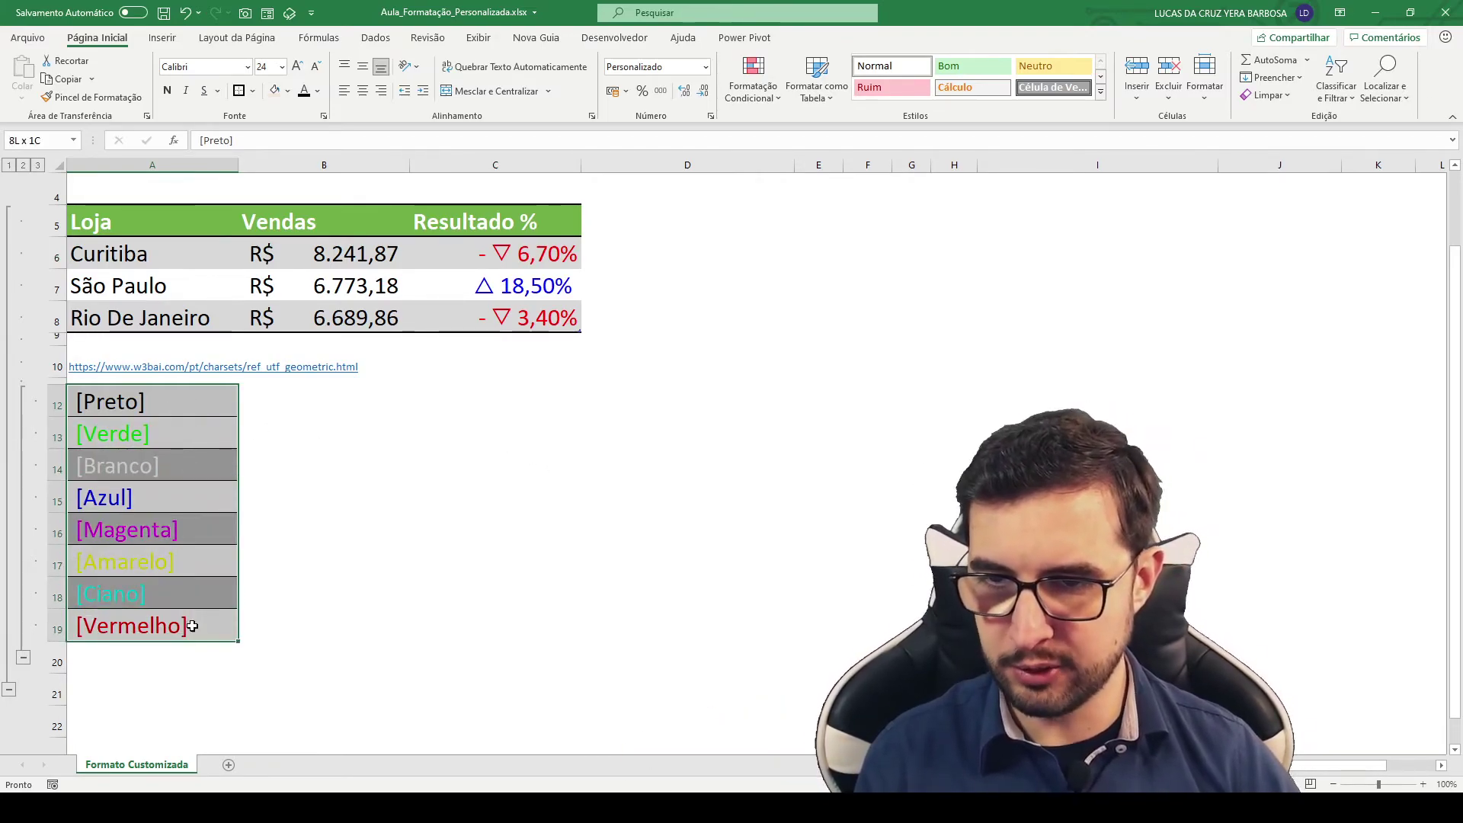
left_click(473, 496)
left_click(186, 403)
left_click(171, 439)
left_click(182, 469)
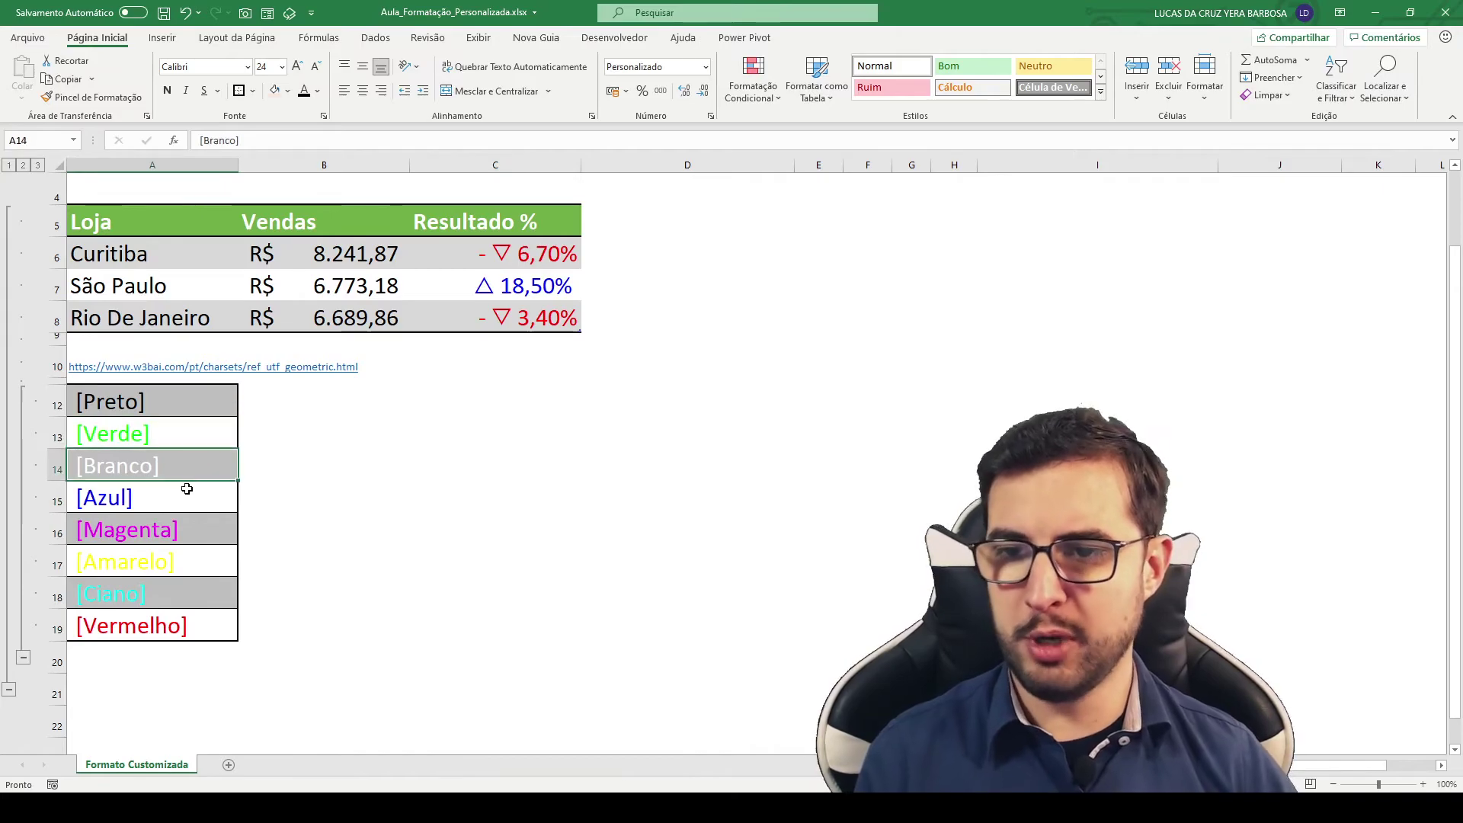
left_click(187, 491)
left_click(203, 526)
left_click(175, 627)
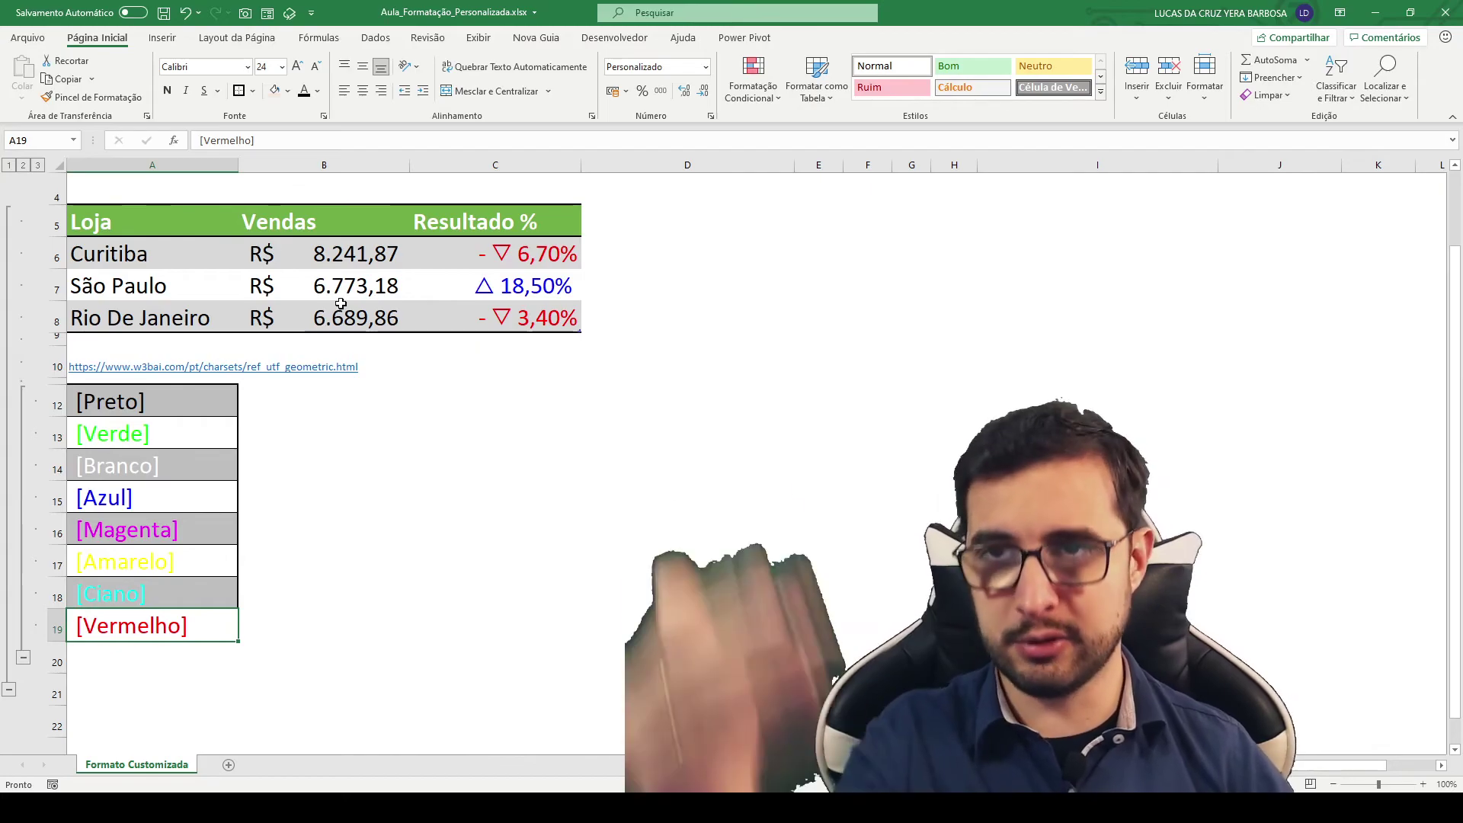
left_click_drag(195, 401, 159, 628)
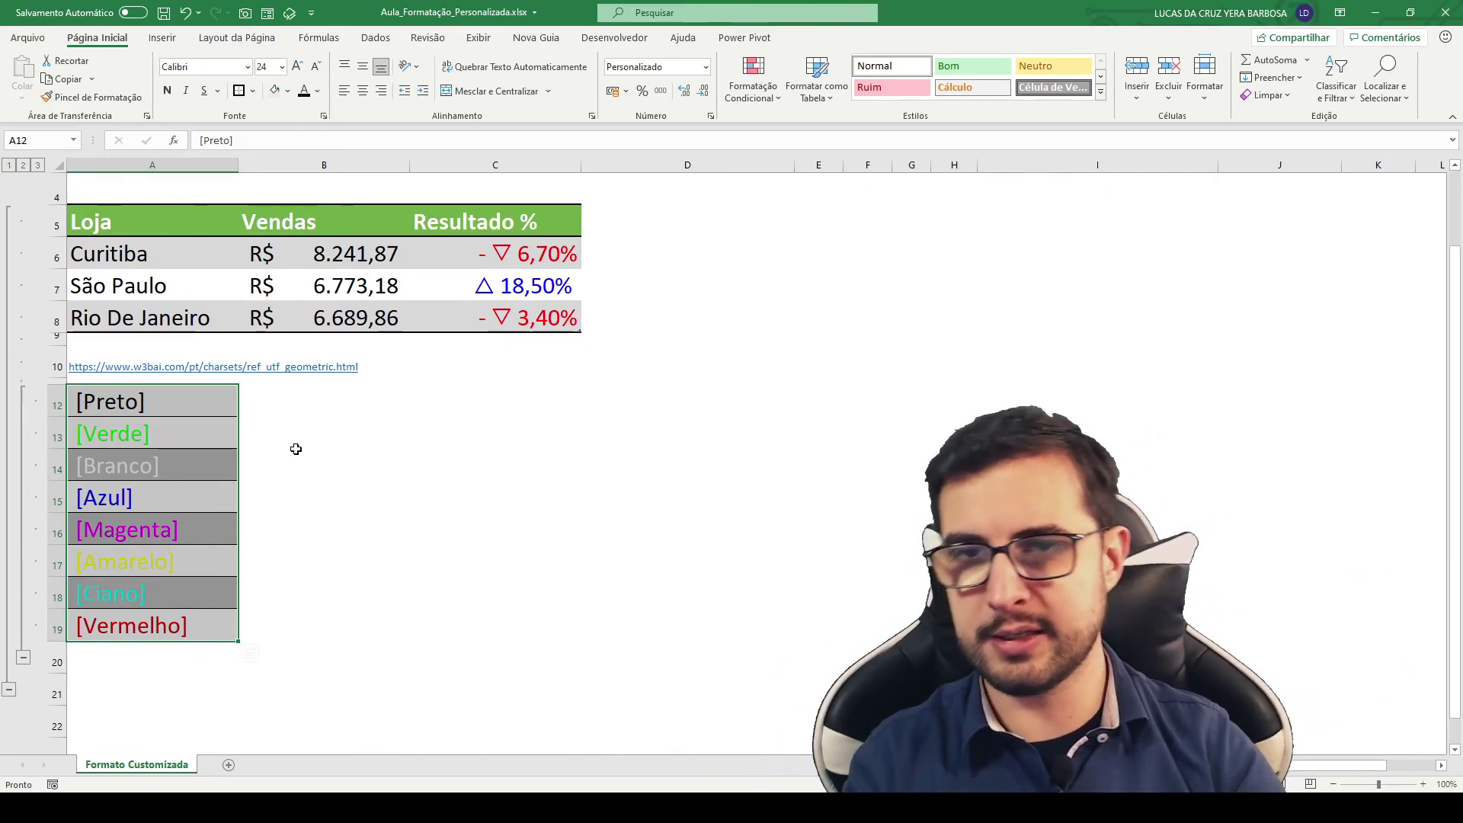
scroll(474, 431, "up", 1)
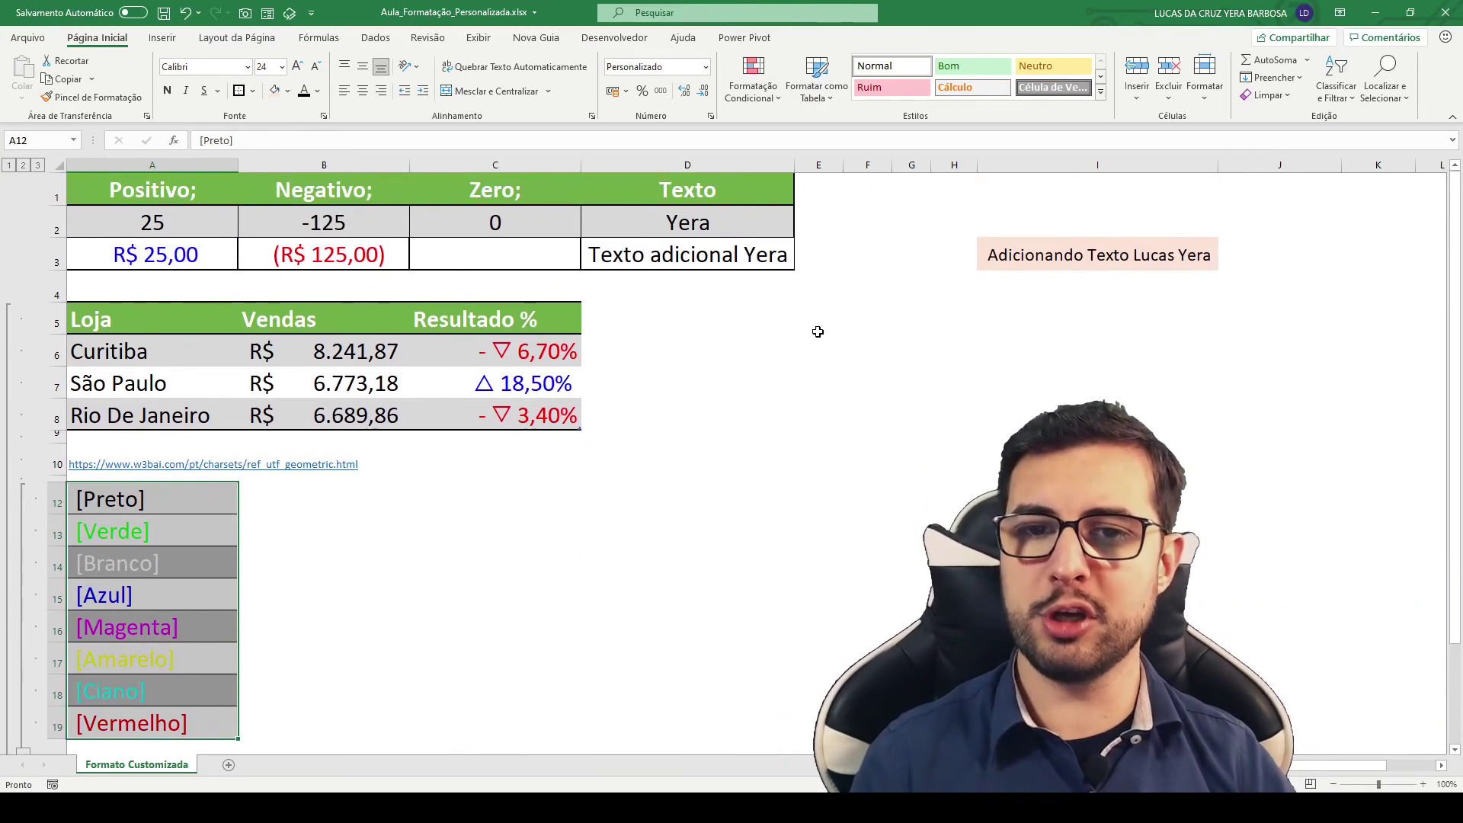
left_click(797, 320)
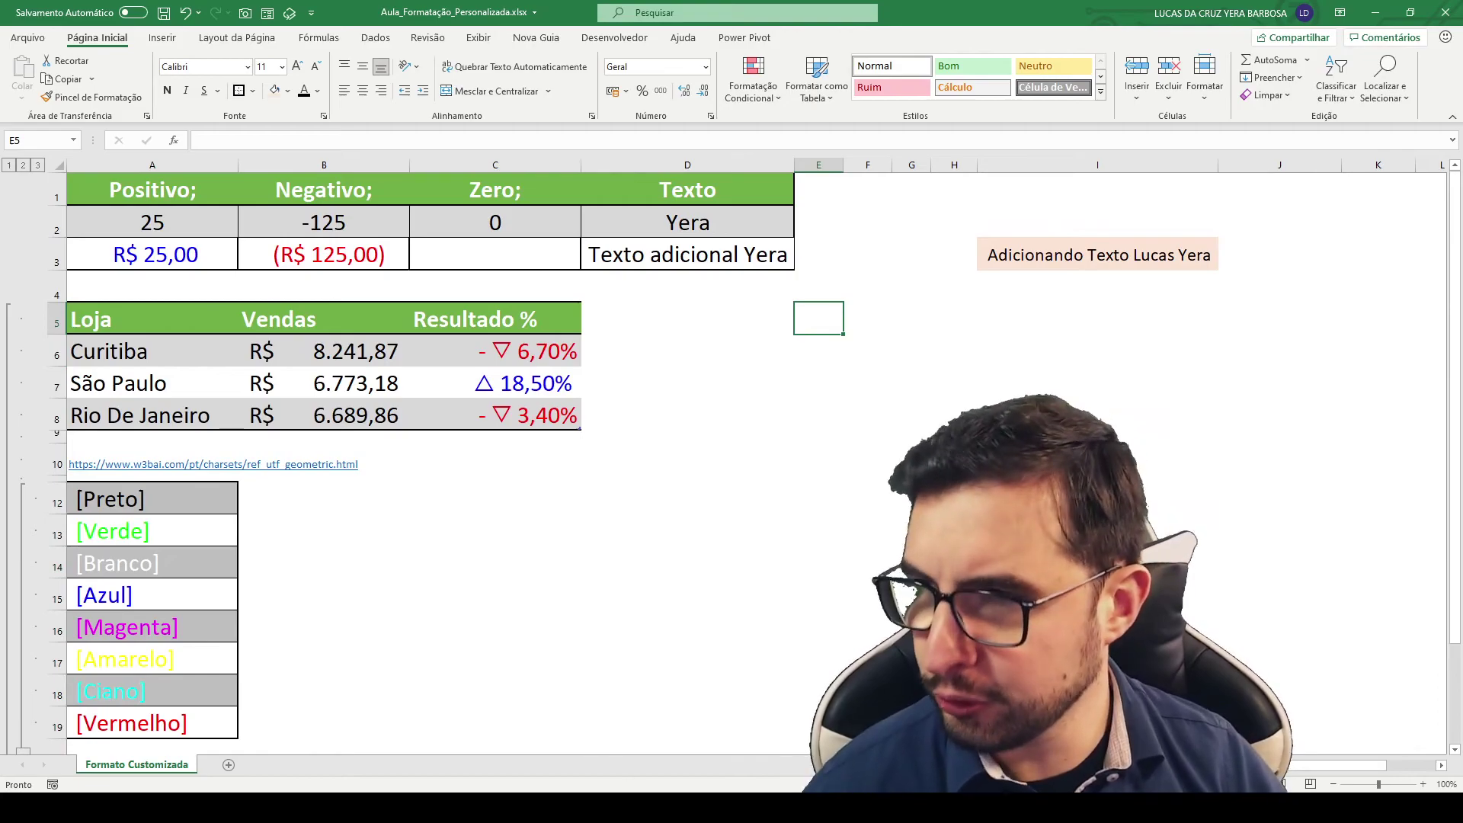